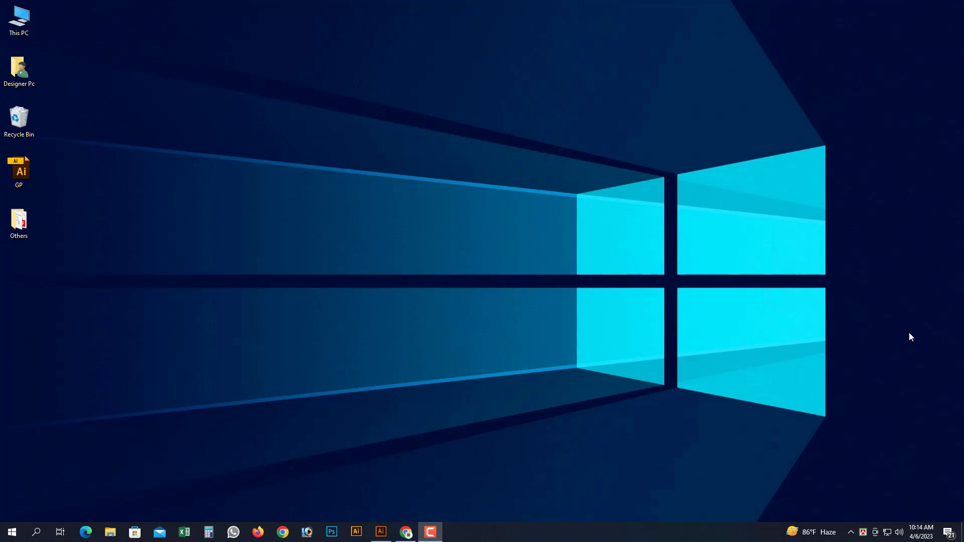
{"action": "right_click", "coordinate": [312, 169]}
{"action": "left_click", "coordinate": [346, 200]}
{"action": "right_click", "coordinate": [305, 100]}
{"action": "left_click", "coordinate": [340, 132]}
{"action": "right_click", "coordinate": [344, 48]}
{"action": "left_click", "coordinate": [376, 79]}
Switch to the open Untitled-1 document in Illustrator and set the fill to none
{"action": "mouse_move", "coordinate": [382, 534]}
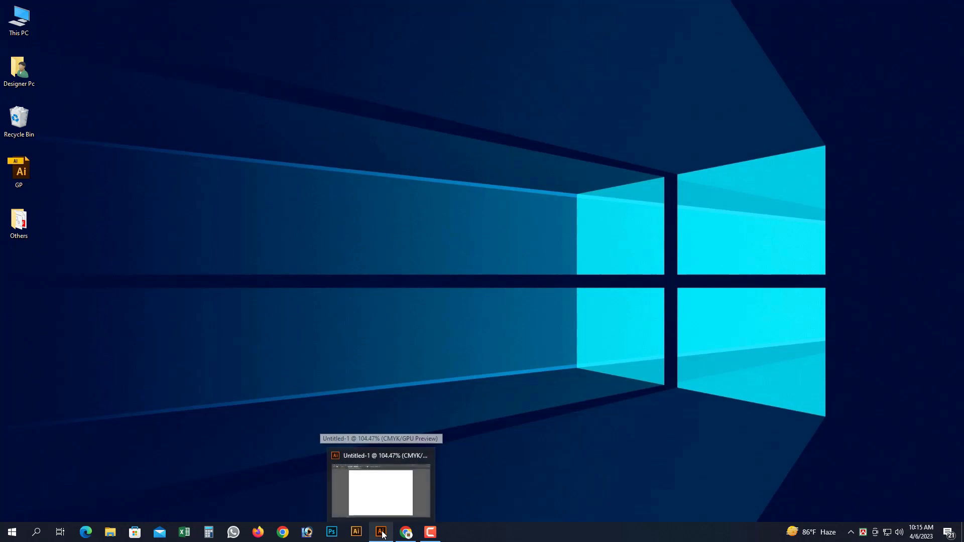
{"action": "left_click", "coordinate": [382, 534]}
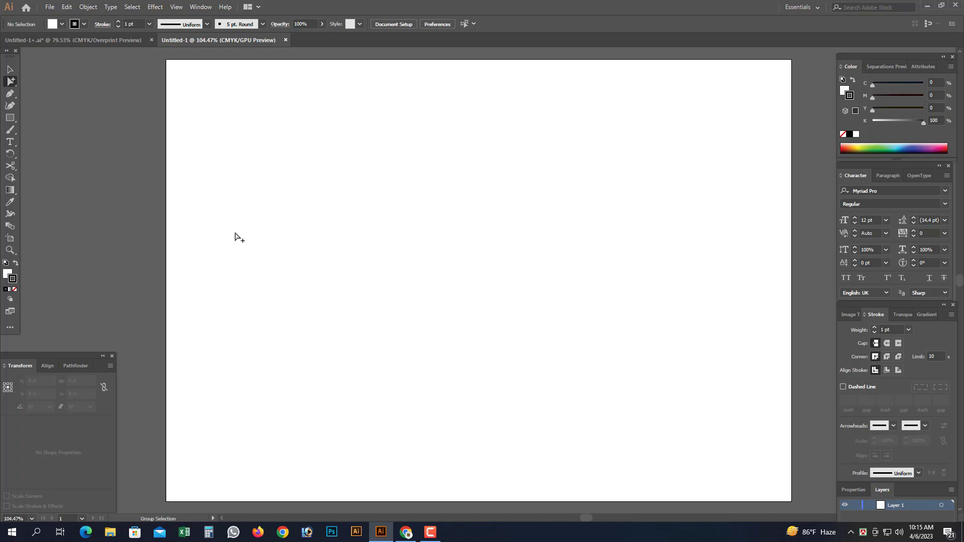
{"action": "left_click", "coordinate": [7, 273]}
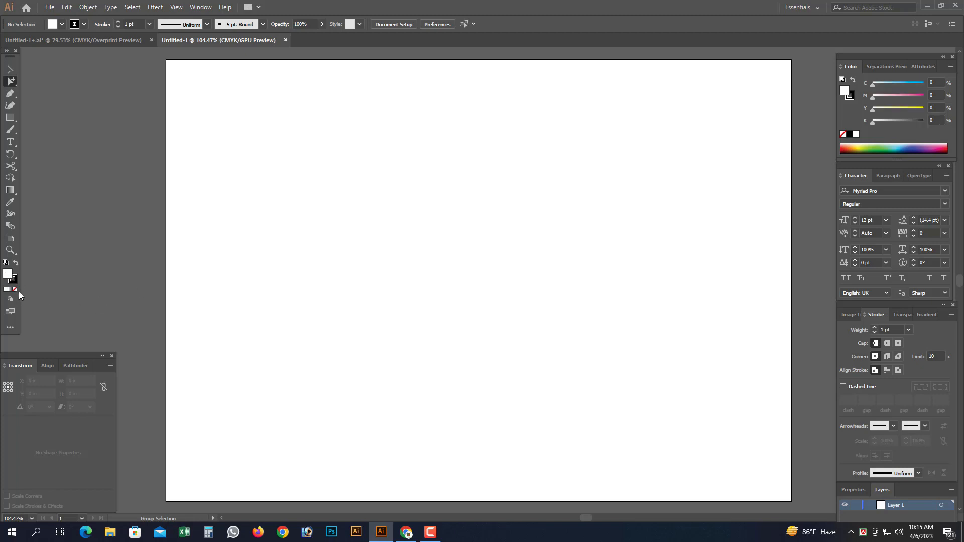
{"action": "left_click", "coordinate": [14, 290]}
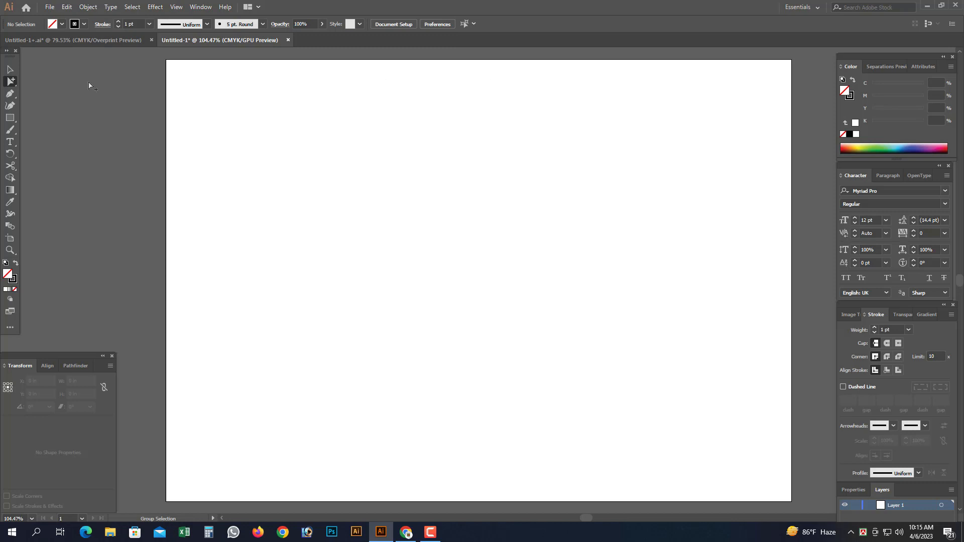
Create a rectangle 12.5 in wide and 9.5 in high
{"action": "left_click", "coordinate": [11, 119]}
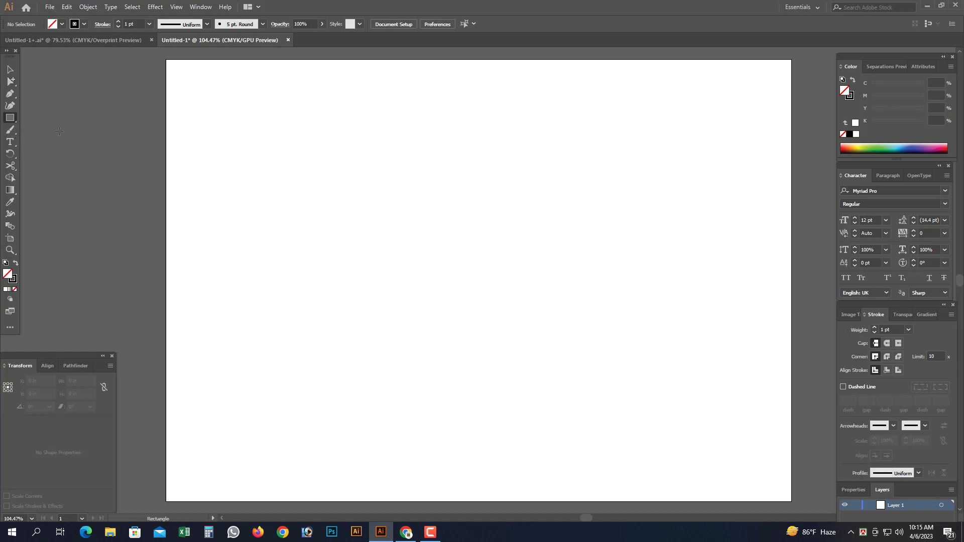
{"action": "left_click", "coordinate": [415, 209]}
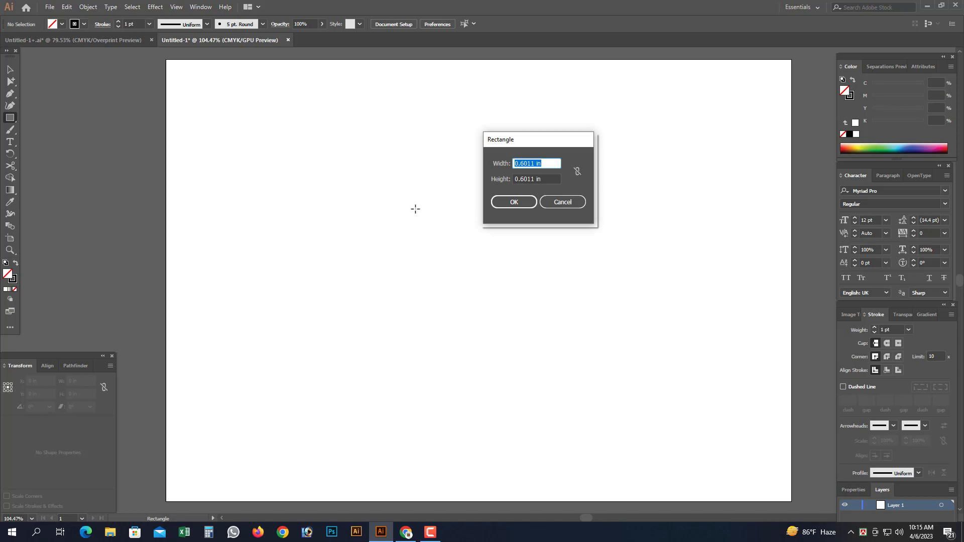
{"action": "left_click_drag", "start_coordinate": [536, 141], "coordinate": [499, 197]}
{"action": "type", "text": "12."}
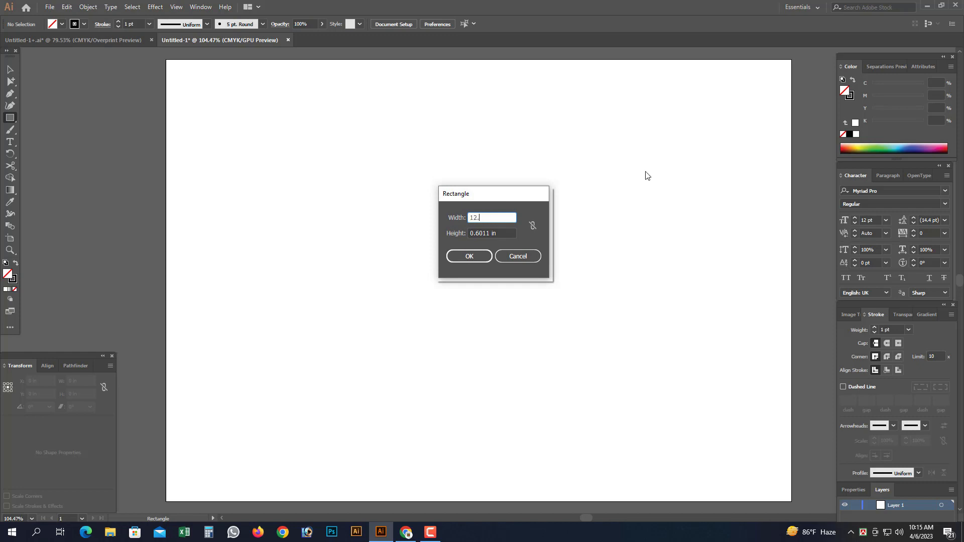
{"action": "type", "text": "5"}
{"action": "key", "text": "Tab"}
{"action": "type", "text": "9."}
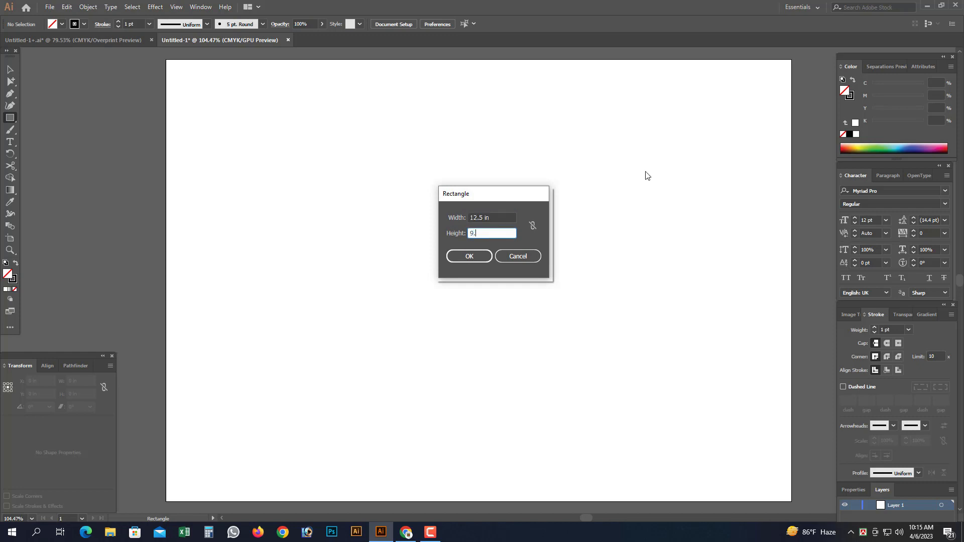
{"action": "key", "text": "Return"}
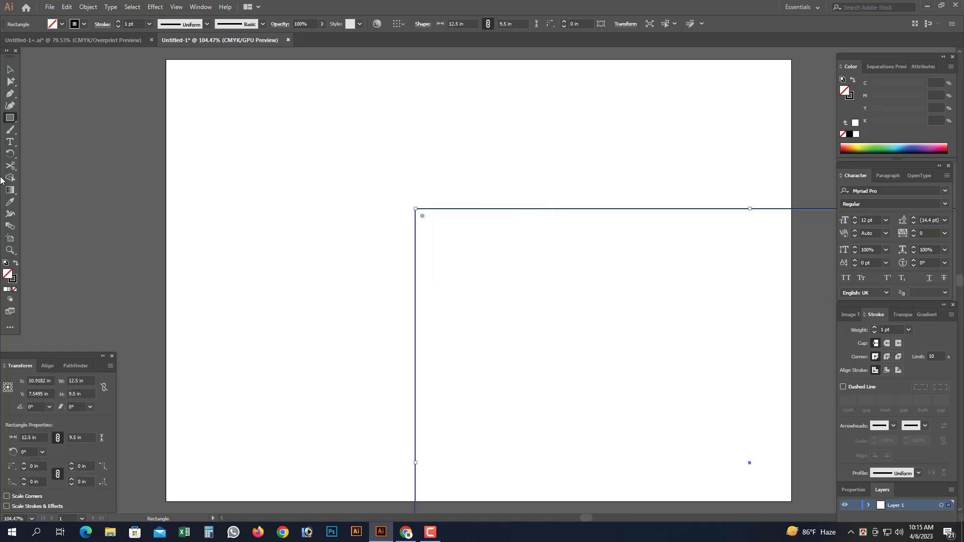
Turn on overprint preview and move the rectangle off the artboard to an empty area of the canvas
{"action": "key", "text": "a"}
{"action": "key", "text": "ctrl+minus"}
{"action": "key", "text": "ctrl+minus"}
{"action": "key", "text": "ctrl+minus"}
{"action": "key", "text": "ctrl+minus"}
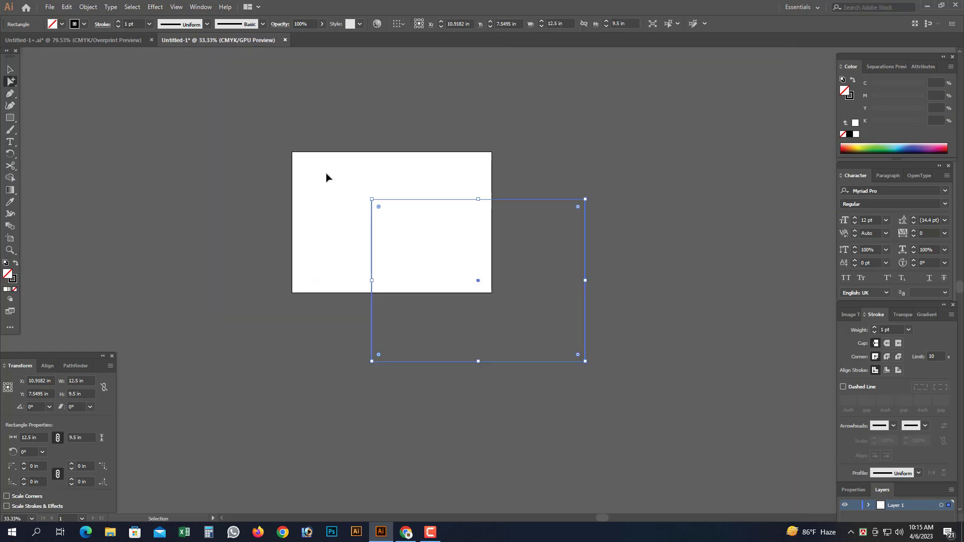
{"action": "left_click_drag", "start_coordinate": [422, 231], "coordinate": [469, 283]}
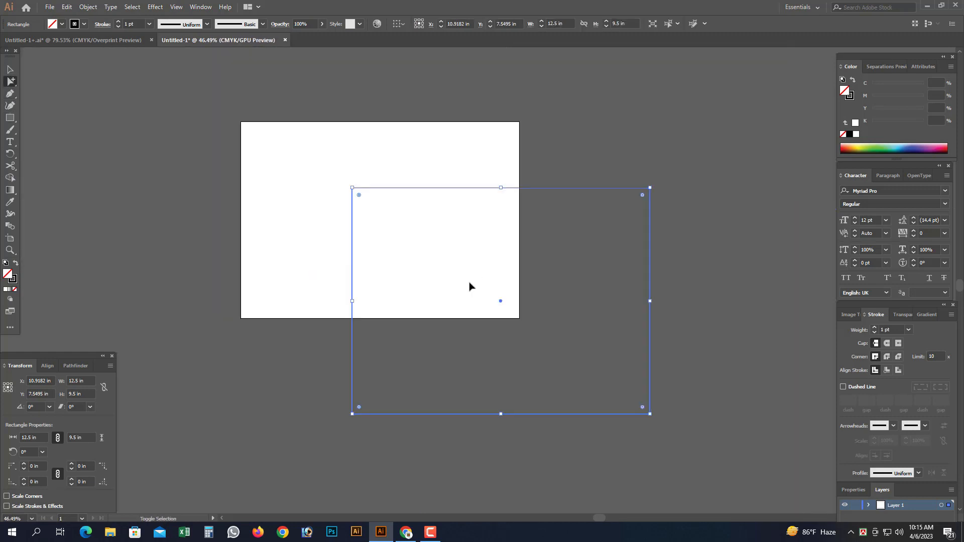
{"action": "key", "text": "ctrl+alt+shift+y"}
{"action": "key", "text": "ctrl+minus"}
{"action": "key", "text": "ctrl+minus"}
{"action": "key", "text": "ctrl+minus"}
{"action": "key", "text": "ctrl+minus"}
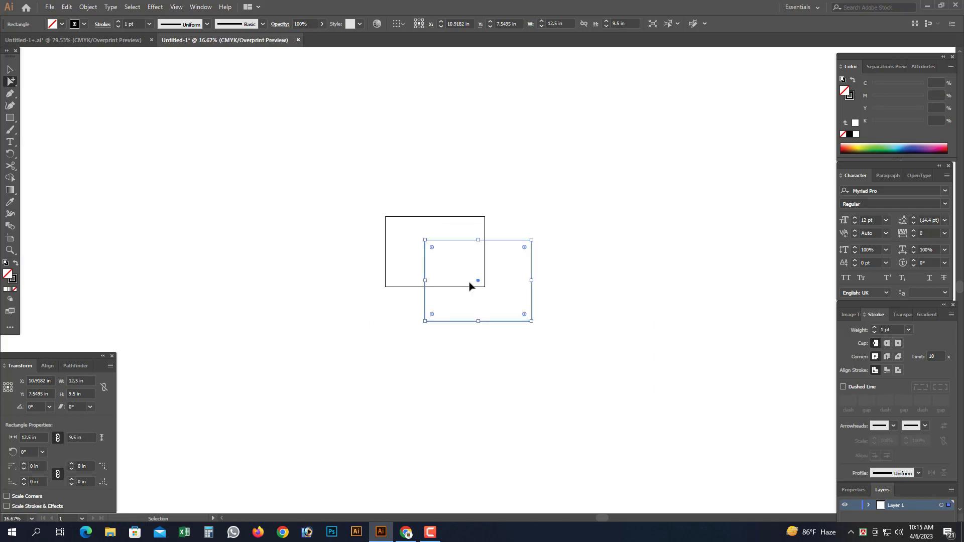
{"action": "left_click_drag", "start_coordinate": [470, 283], "coordinate": [518, 342]}
{"action": "left_click", "coordinate": [532, 229]}
{"action": "left_click_drag", "start_coordinate": [260, 116], "coordinate": [656, 402]}
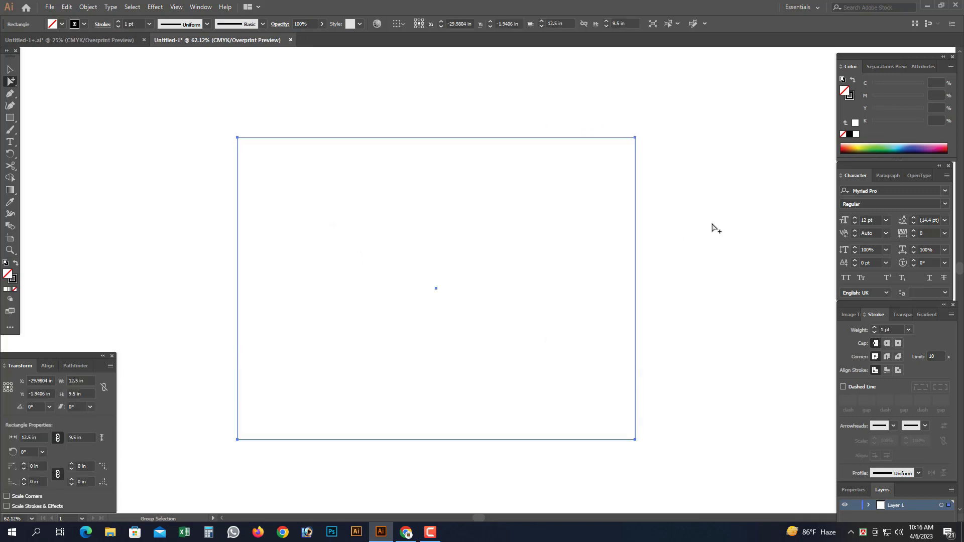
Offset the rectangle's path by -0.75 in with miter joins and convert the offset path into a guide
{"action": "left_click", "coordinate": [88, 7]}
{"action": "mouse_move", "coordinate": [122, 235]}
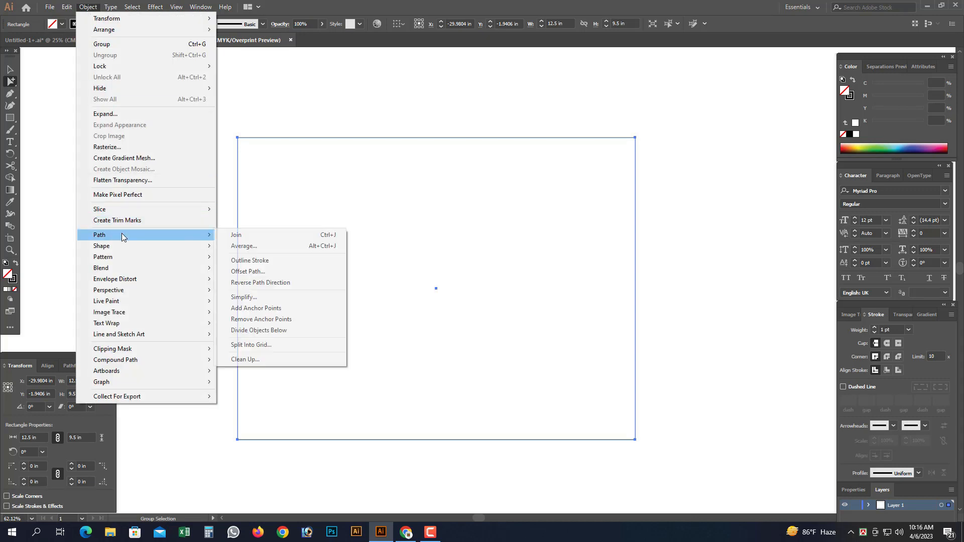
{"action": "left_click", "coordinate": [265, 276]}
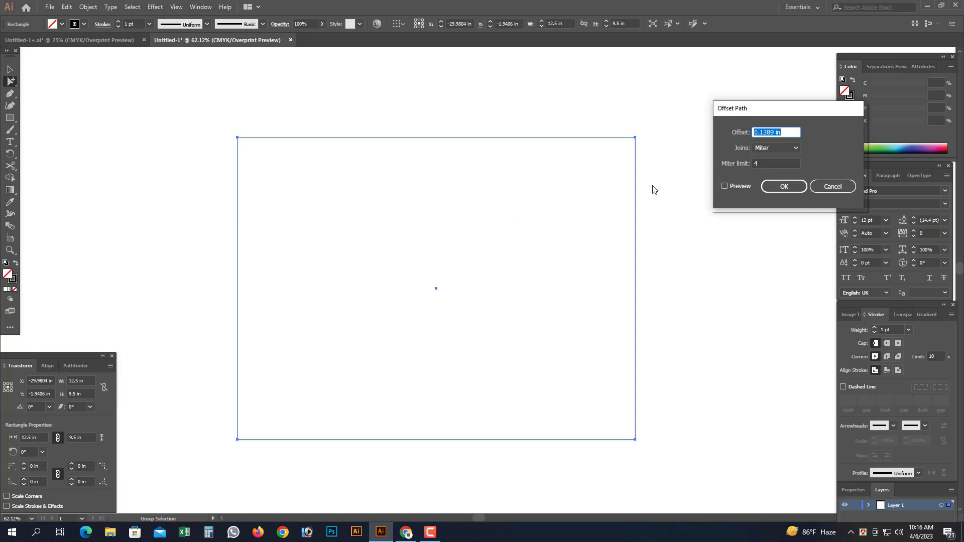
{"action": "mouse_move", "coordinate": [777, 111]}
{"action": "left_mouse_down"}
{"action": "mouse_move", "coordinate": [728, 105]}
{"action": "mouse_move", "coordinate": [764, 106]}
{"action": "left_mouse_up"}
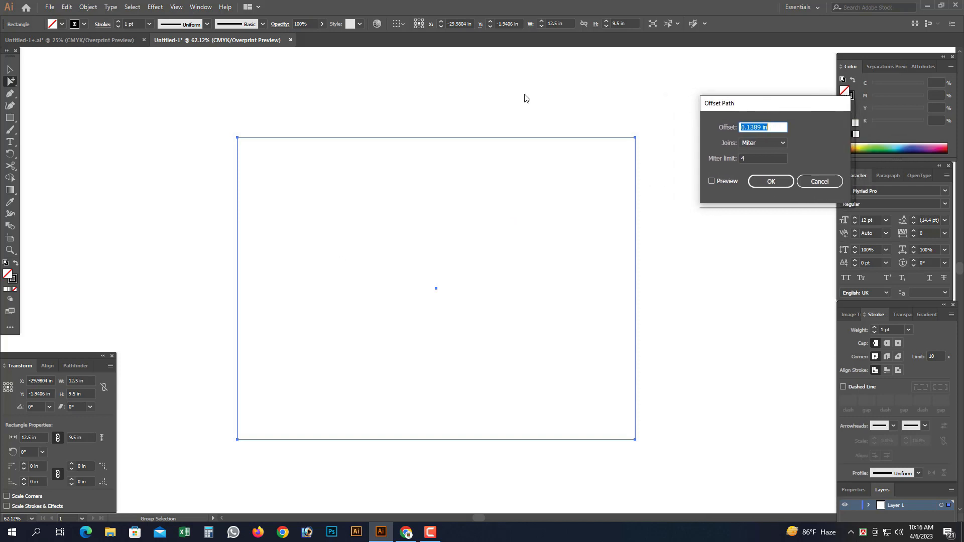
{"action": "type", "text": "-0.75"}
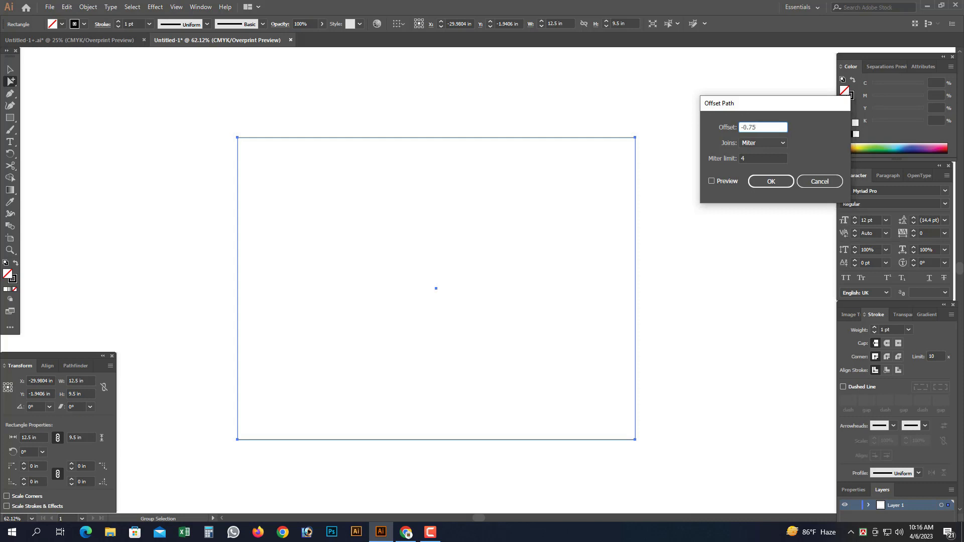
{"action": "key", "text": "Return"}
{"action": "key", "text": "ctrl+5"}
Copy the outer rectangle flush against its left edge and narrow the copy into a side flap, keeping the shared edge fixed
{"action": "left_click", "coordinate": [464, 88]}
{"action": "key", "text": "ctrl+minus"}
{"action": "key", "text": "ctrl+minus"}
{"action": "key", "text": "ctrl+minus"}
{"action": "key", "text": "ctrl+space"}
{"action": "left_click_drag", "start_coordinate": [366, 167], "coordinate": [615, 413]}
{"action": "left_click_drag", "start_coordinate": [599, 399], "coordinate": [705, 464]}
{"action": "left_click", "coordinate": [695, 429]}
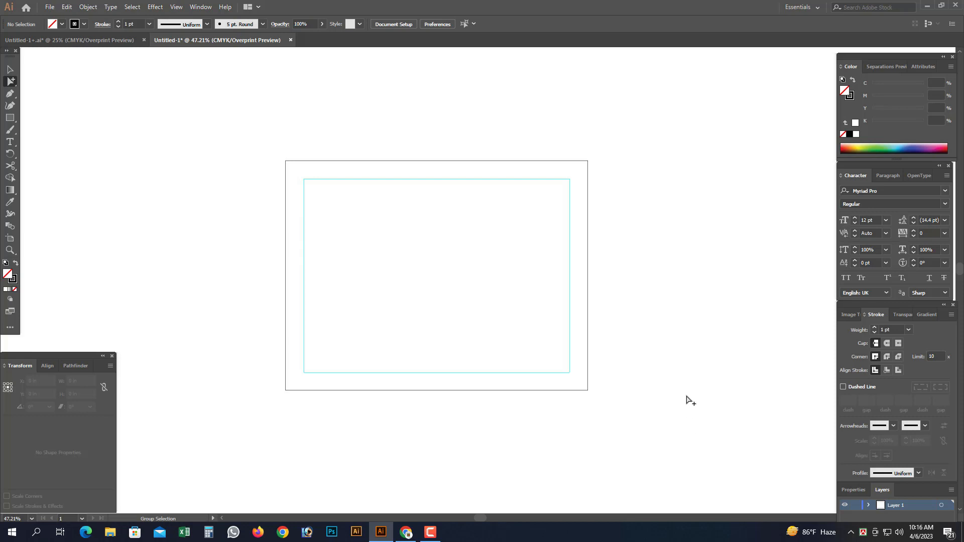
{"action": "left_click", "coordinate": [588, 307]}
{"action": "left_click_drag", "start_coordinate": [591, 308], "coordinate": [288, 313]}
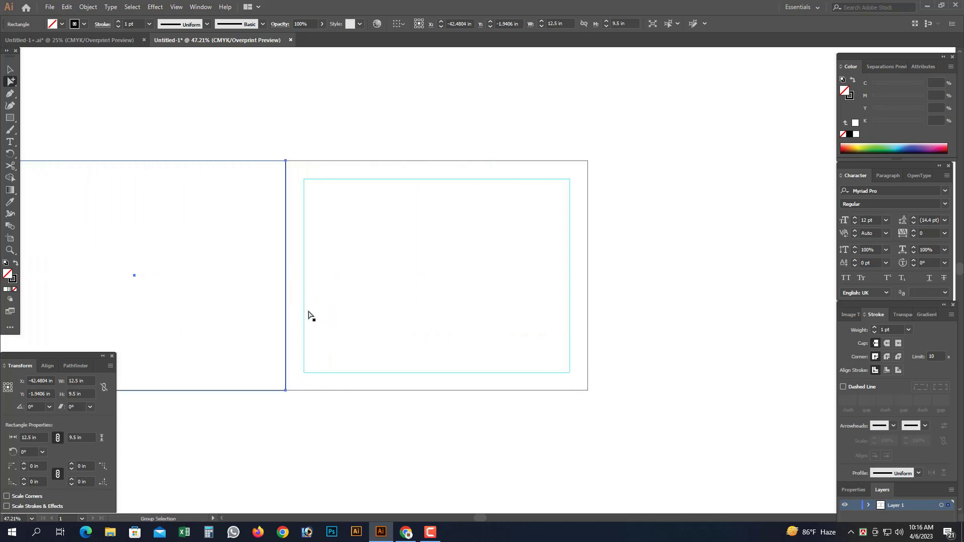
{"action": "left_click", "coordinate": [11, 388]}
{"action": "left_click", "coordinate": [75, 381]}
{"action": "type", "text": "0"}
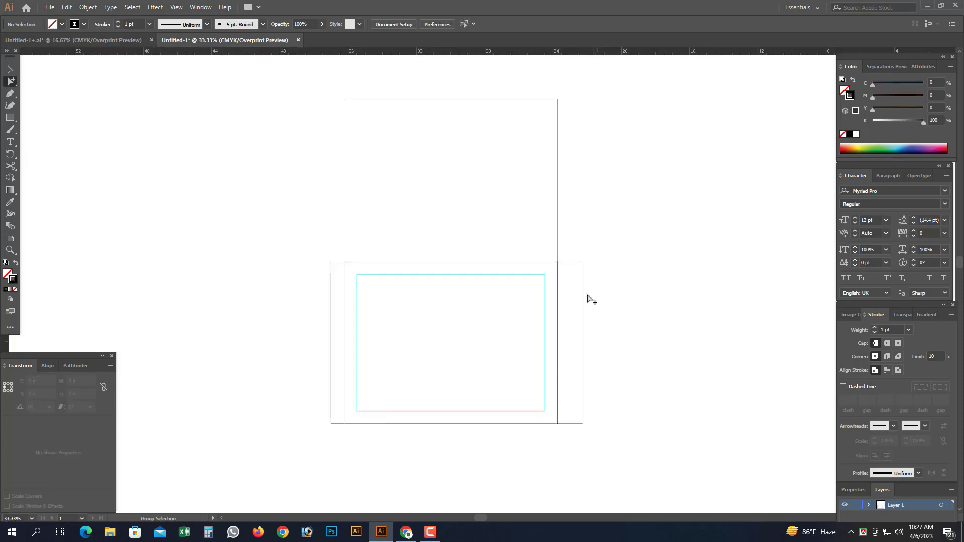
Halve the height of the rectangle above the main panel (9.5 in/2), keeping its bottom edge fixed
{"action": "left_click_drag", "start_coordinate": [291, 153], "coordinate": [437, 194]}
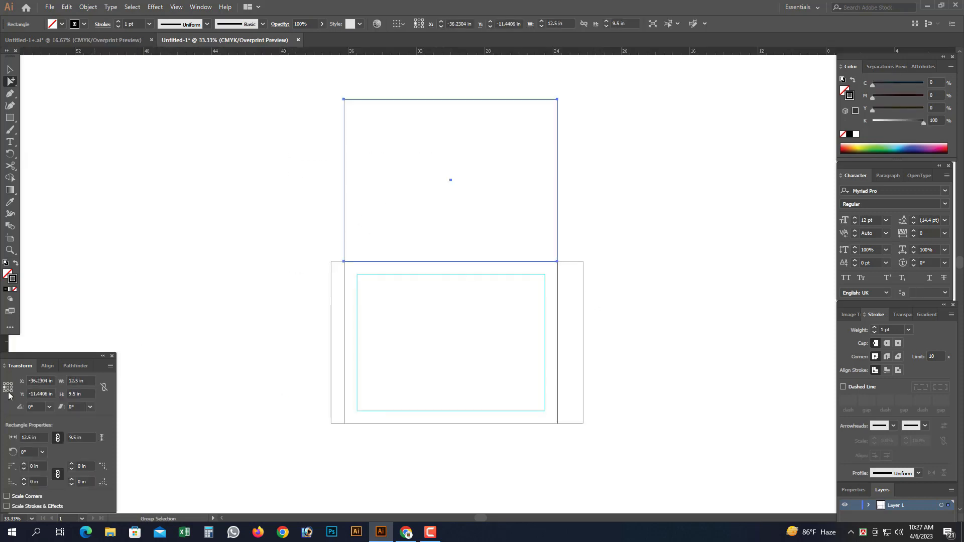
{"action": "left_click", "coordinate": [8, 389]}
{"action": "left_click", "coordinate": [83, 394]}
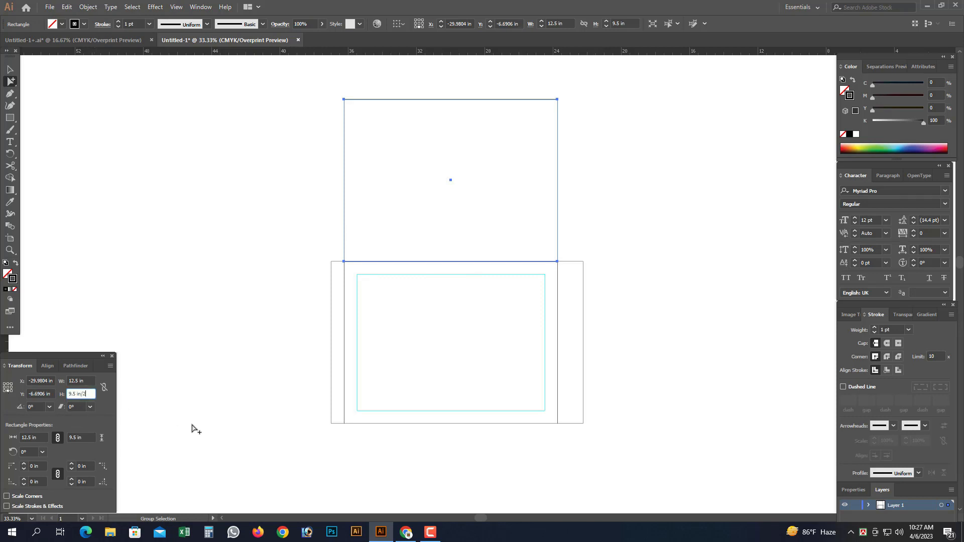
{"action": "key", "text": "Return"}
{"action": "left_click_drag", "start_coordinate": [314, 146], "coordinate": [410, 223]}
{"action": "left_click", "coordinate": [371, 152]}
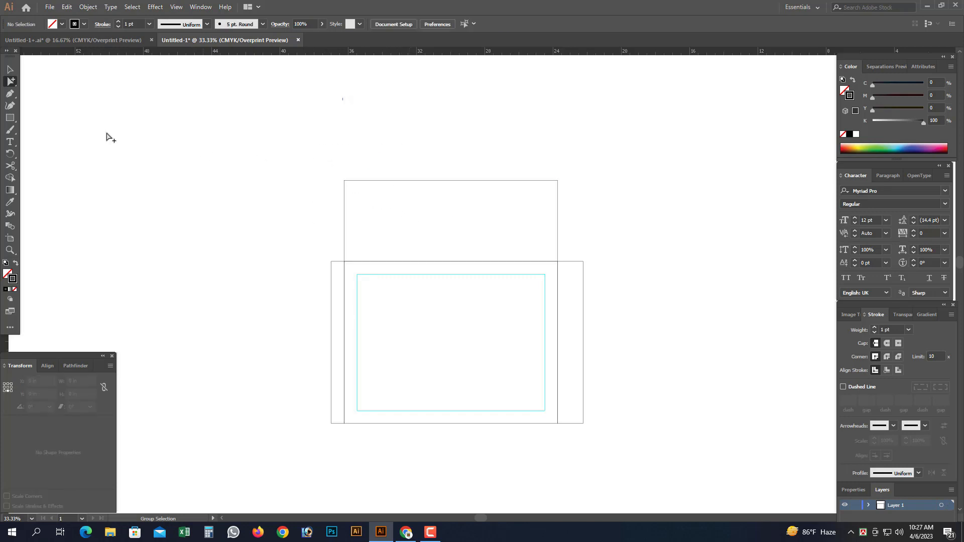
Set the keyboard increment to 0.25 in and move the upper flap's top edge up by one increment
{"action": "left_click", "coordinate": [10, 81]}
{"action": "left_click", "coordinate": [50, 82]}
{"action": "left_click_drag", "start_coordinate": [435, 150], "coordinate": [471, 215]}
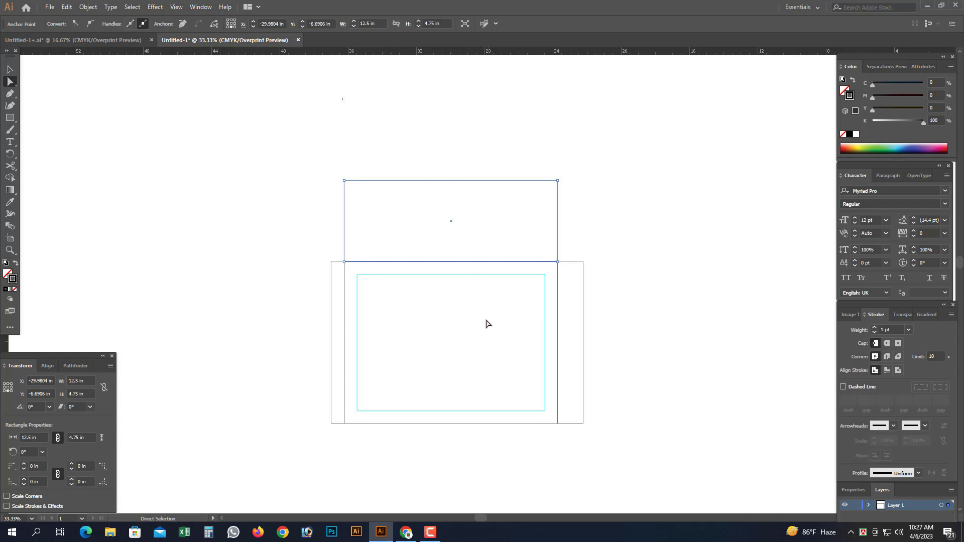
{"action": "left_click_drag", "start_coordinate": [439, 172], "coordinate": [457, 196]}
{"action": "key", "text": "ctrl+k"}
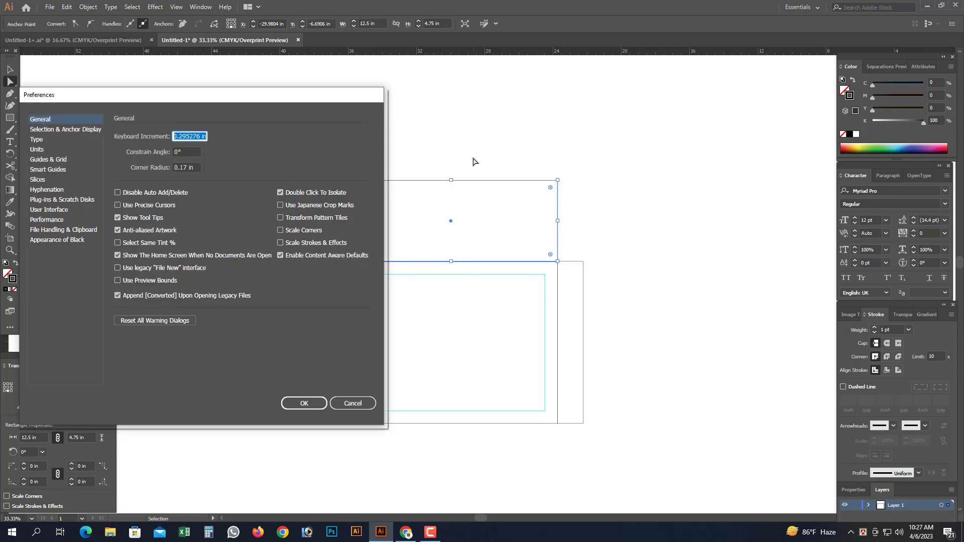
{"action": "type", "text": "0.25"}
{"action": "key", "text": "Return"}
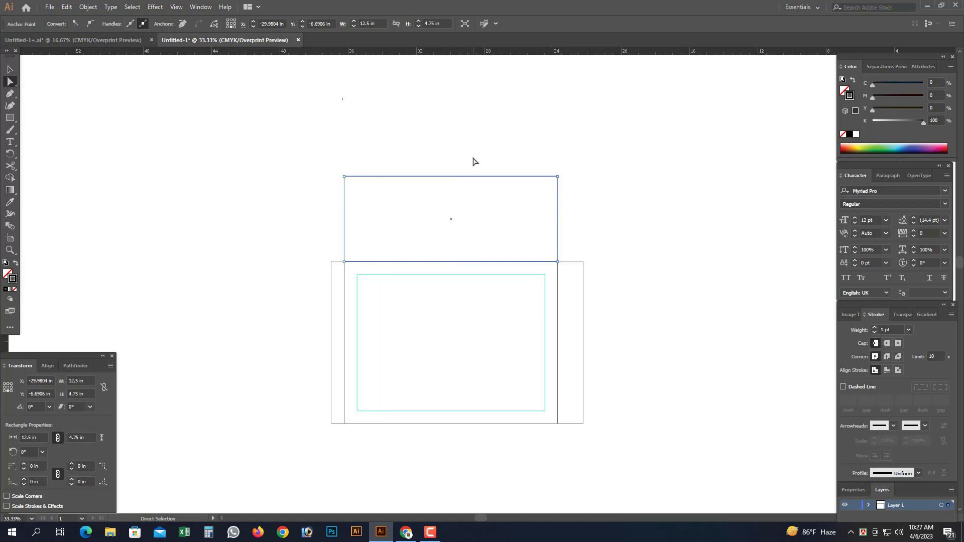
Copy the upper flap and place the copy flush against the main panel's bottom edge
{"action": "left_click_drag", "start_coordinate": [10, 81], "coordinate": [35, 96]}
{"action": "left_click", "coordinate": [238, 107]}
{"action": "left_click_drag", "start_coordinate": [452, 176], "coordinate": [477, 424]}
{"action": "left_click", "coordinate": [661, 375]}
{"action": "left_click_drag", "start_coordinate": [656, 375], "coordinate": [642, 304]}
{"action": "left_click_drag", "start_coordinate": [283, 97], "coordinate": [645, 489]}
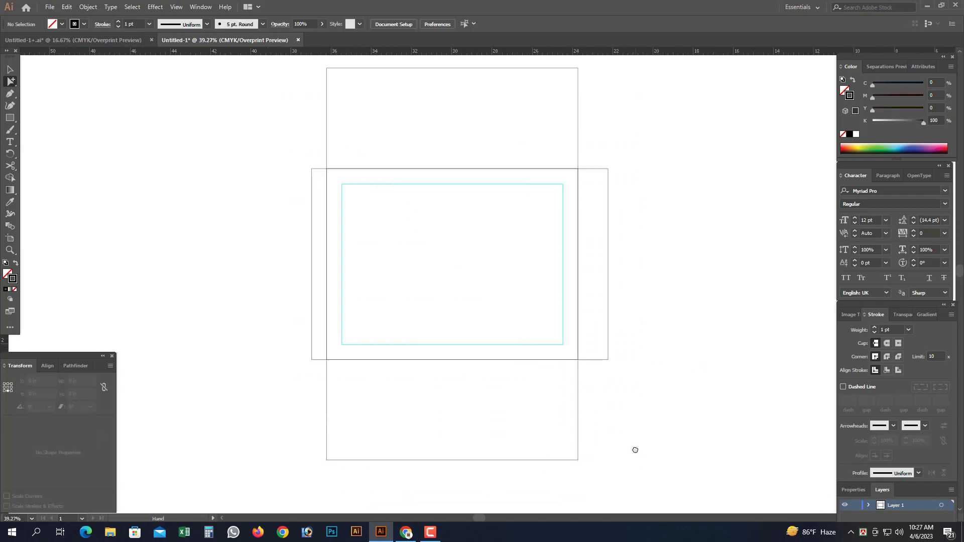
Move the upper flap down and the lower flap up onto the main panel, aligned to its outer edges
{"action": "left_click_drag", "start_coordinate": [473, 75], "coordinate": [470, 180]}
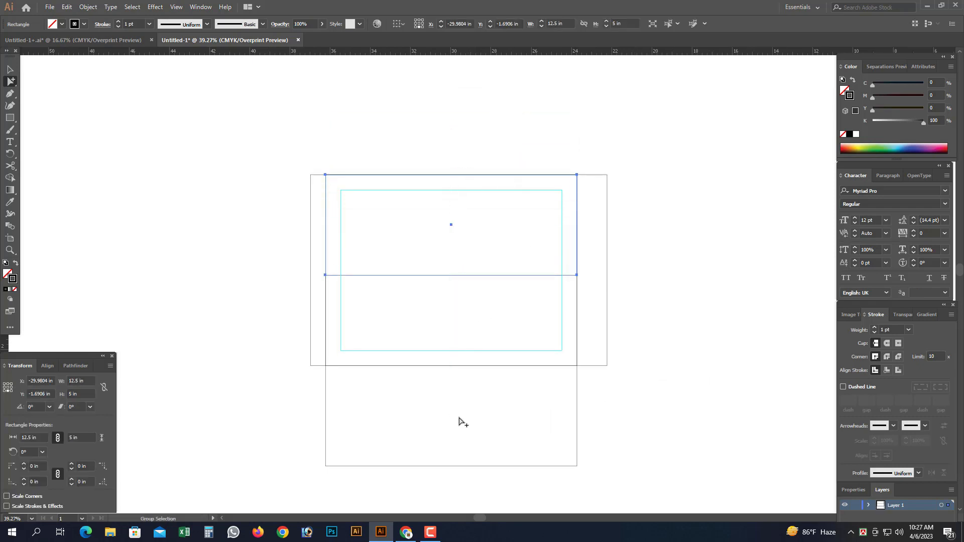
{"action": "left_click_drag", "start_coordinate": [446, 466], "coordinate": [447, 366]}
{"action": "left_click", "coordinate": [452, 405]}
Measure the overlap of the two flaps with a temporary rectangle about 0.28 by 0.5 in, and delete it
{"action": "key", "text": "ctrl+space"}
{"action": "left_click_drag", "start_coordinate": [281, 197], "coordinate": [668, 386]}
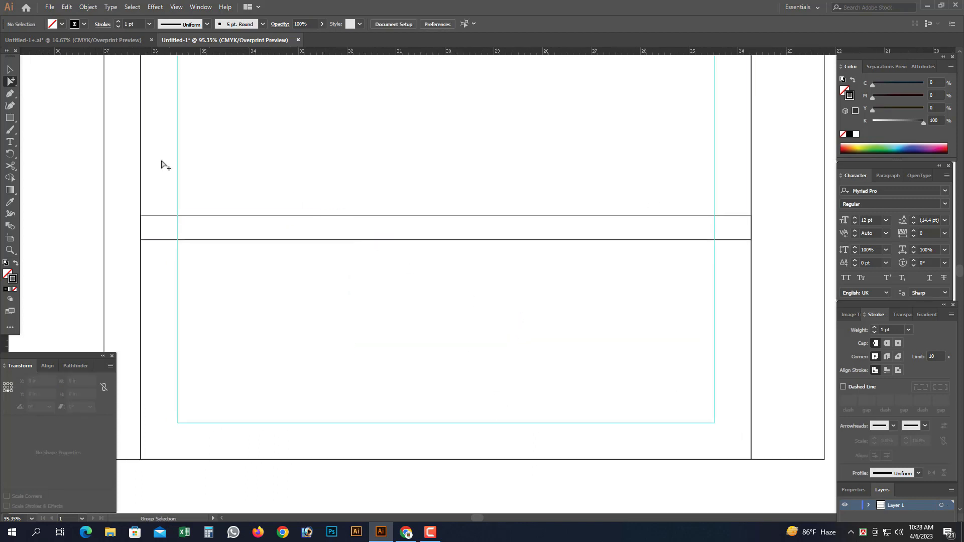
{"action": "left_click", "coordinate": [10, 118]}
{"action": "left_click_drag", "start_coordinate": [235, 215], "coordinate": [248, 239]}
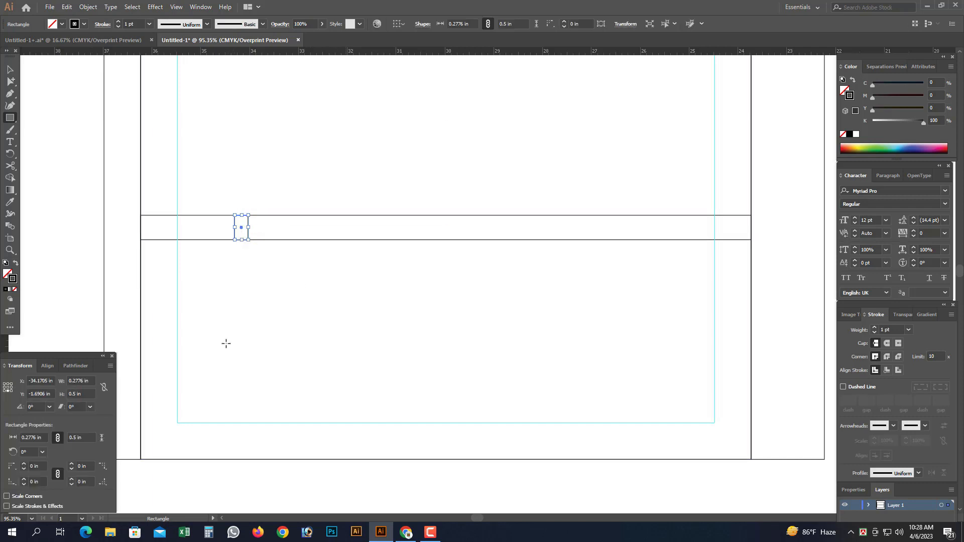
{"action": "left_click", "coordinate": [10, 81]}
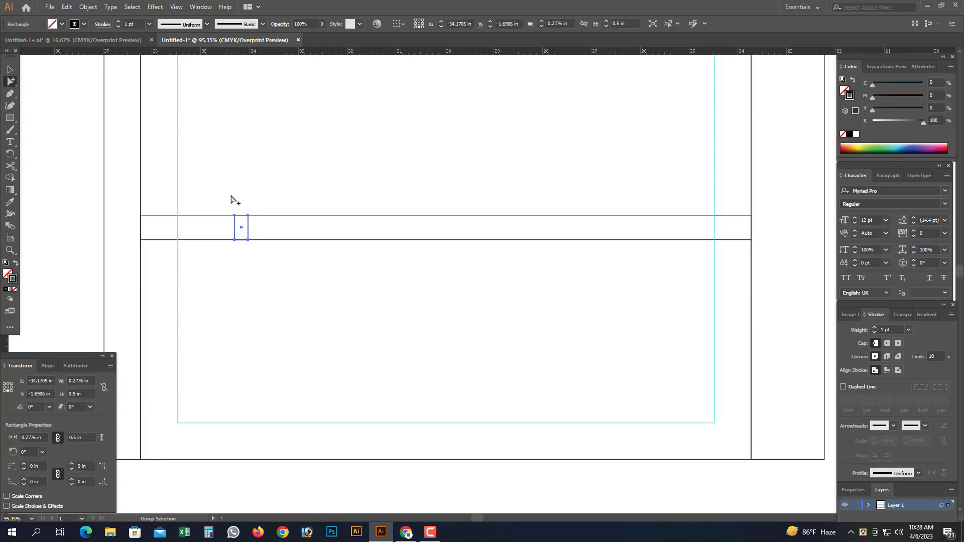
{"action": "key", "text": "Delete"}
Examine the strip where the upper and lower flaps overlap inside the main panel
{"action": "left_click_drag", "start_coordinate": [267, 200], "coordinate": [287, 259]}
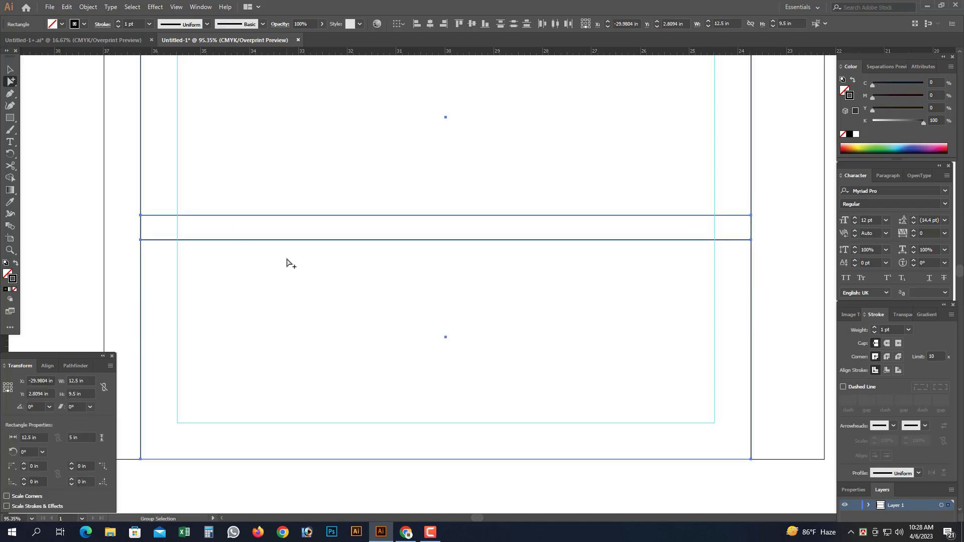
{"action": "left_click", "coordinate": [264, 190]}
{"action": "key", "text": "ctrl+space"}
{"action": "left_click_drag", "start_coordinate": [113, 182], "coordinate": [475, 321]}
{"action": "left_click", "coordinate": [382, 161]}
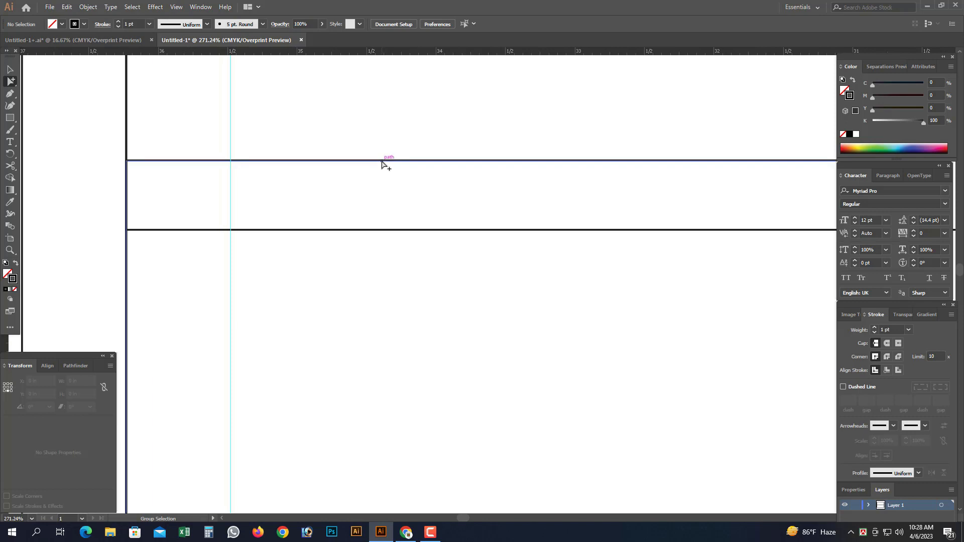
{"action": "key", "text": "v"}
{"action": "scroll", "coordinate": [396, 230], "scroll_direction": "down", "scroll_amount": 5}
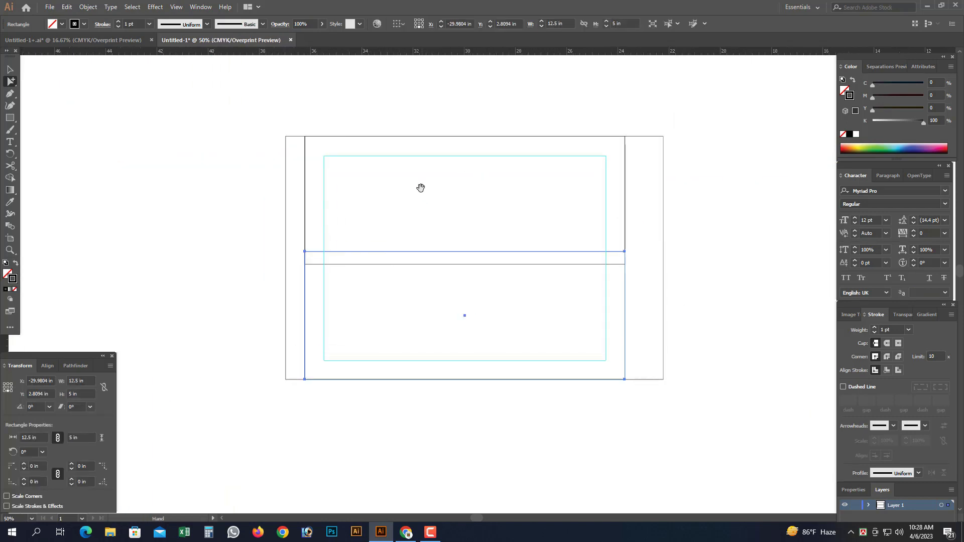
{"action": "left_click", "coordinate": [405, 220]}
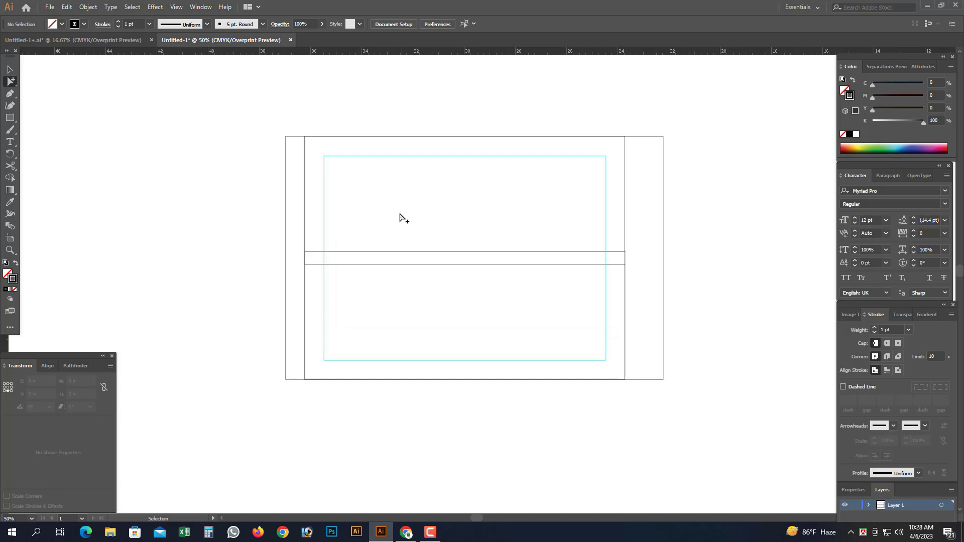
Fill the lower flap with 17% black and the upper flap with 38% black, both without a stroke
{"action": "left_click", "coordinate": [386, 252]}
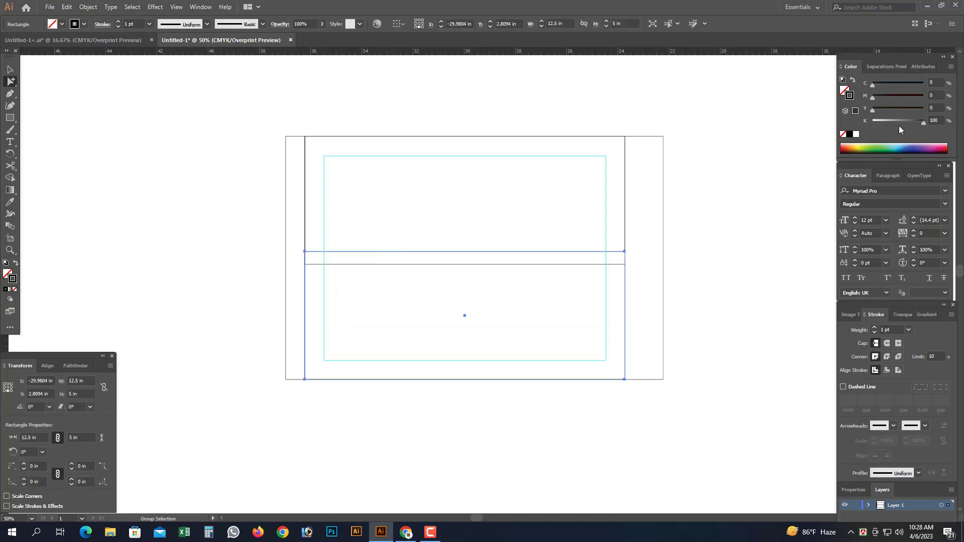
{"action": "left_click_drag", "start_coordinate": [920, 122], "coordinate": [879, 121]}
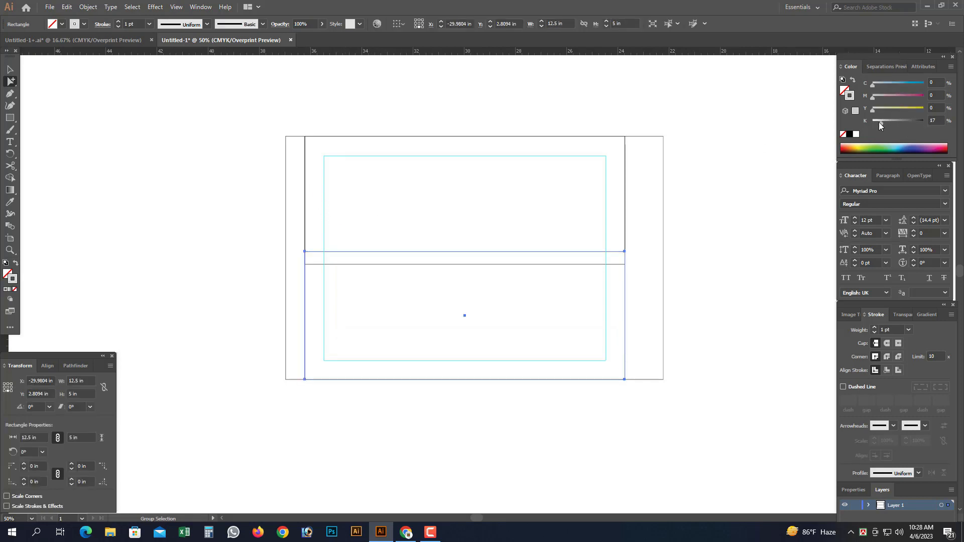
{"action": "key", "text": "shift+x"}
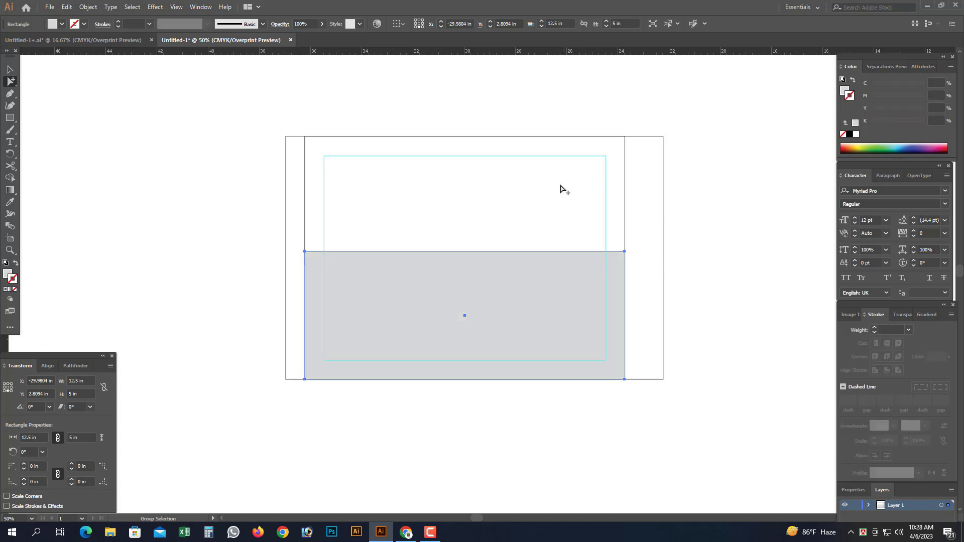
{"action": "left_click", "coordinate": [510, 295]}
{"action": "key", "text": "Delete"}
{"action": "left_click", "coordinate": [512, 288]}
{"action": "key", "text": "shift+x"}
{"action": "left_click", "coordinate": [843, 89]}
{"action": "left_click_drag", "start_coordinate": [901, 121], "coordinate": [891, 121]}
{"action": "key", "text": "ctrl+f"}
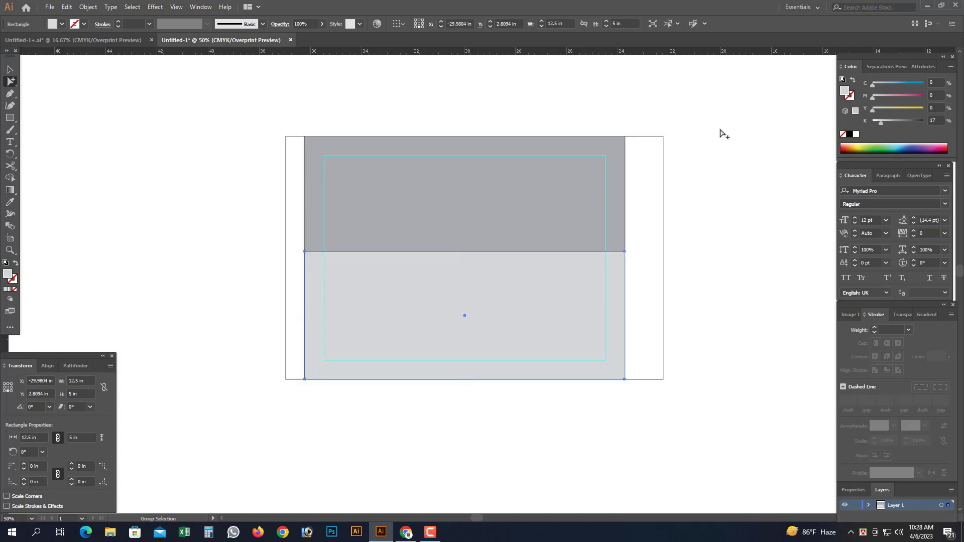
Set the blending mode of both flaps to Multiply and examine the strip where they overlap
{"action": "left_click", "coordinate": [523, 202], "text": "shift"}
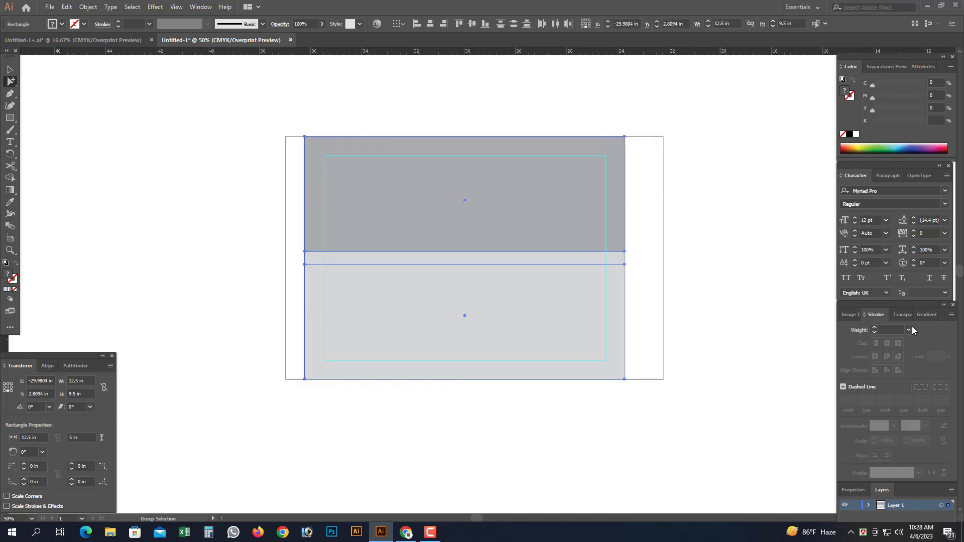
{"action": "left_click", "coordinate": [902, 314]}
{"action": "left_click", "coordinate": [859, 330]}
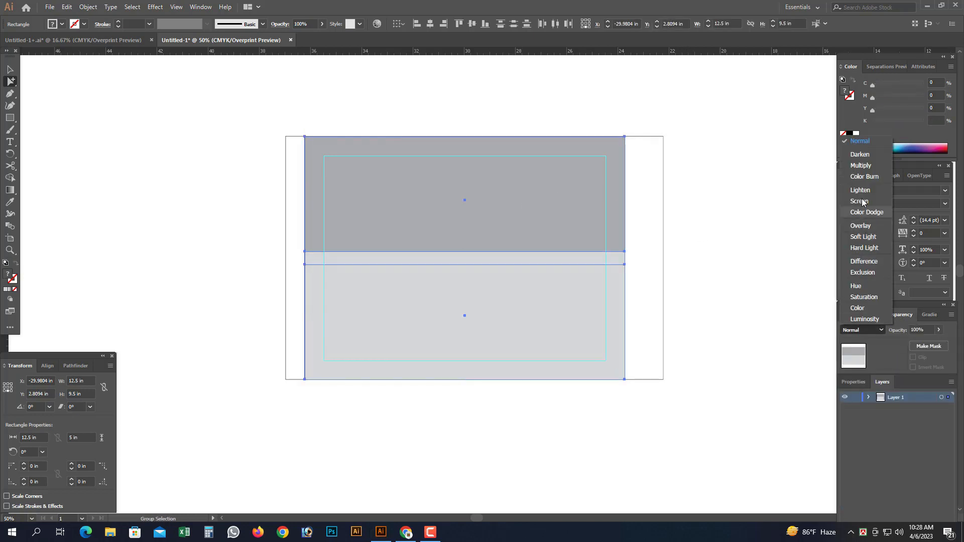
{"action": "left_click", "coordinate": [861, 165]}
{"action": "left_click", "coordinate": [718, 235]}
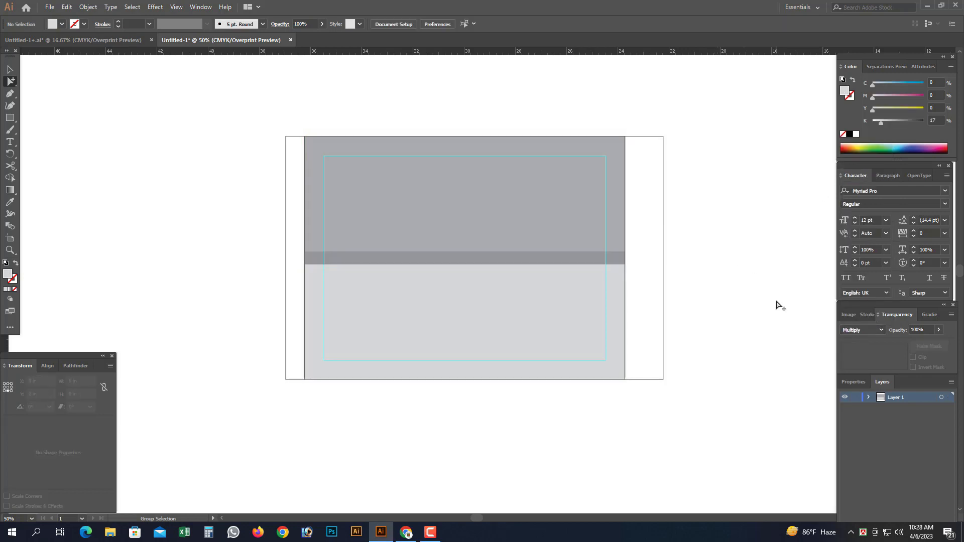
{"action": "left_click", "coordinate": [501, 265]}
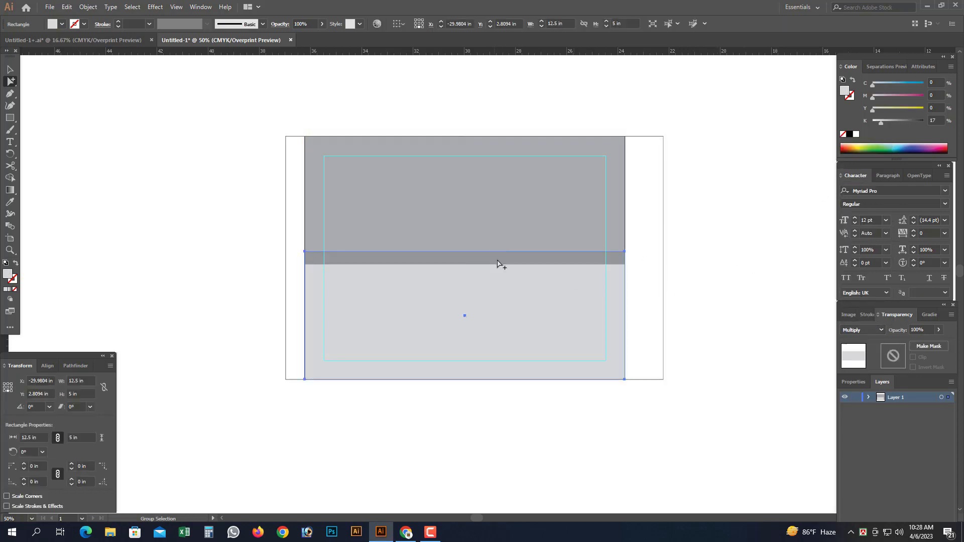
{"action": "left_click", "coordinate": [546, 232]}
{"action": "left_click", "coordinate": [802, 240]}
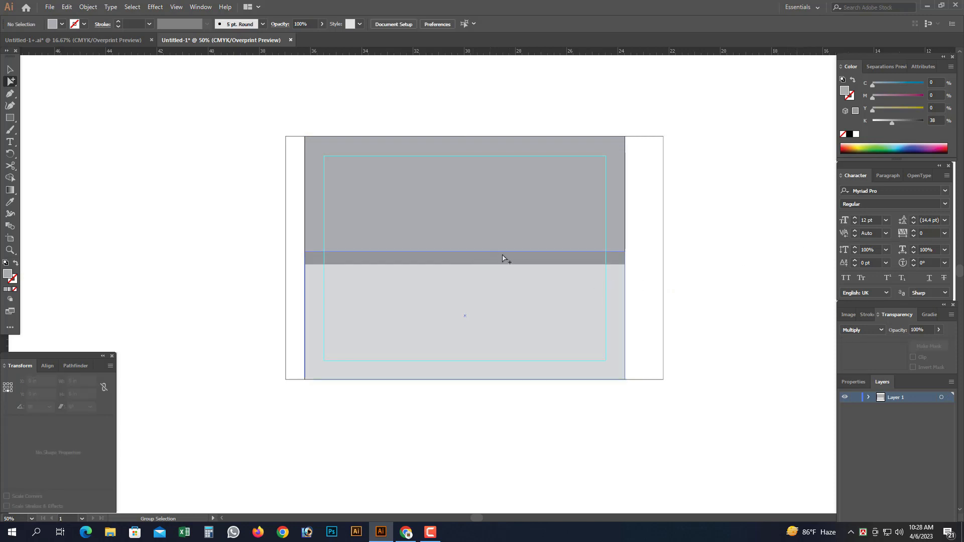
{"action": "key", "text": "z"}
{"action": "left_click_drag", "start_coordinate": [286, 115], "coordinate": [690, 411]}
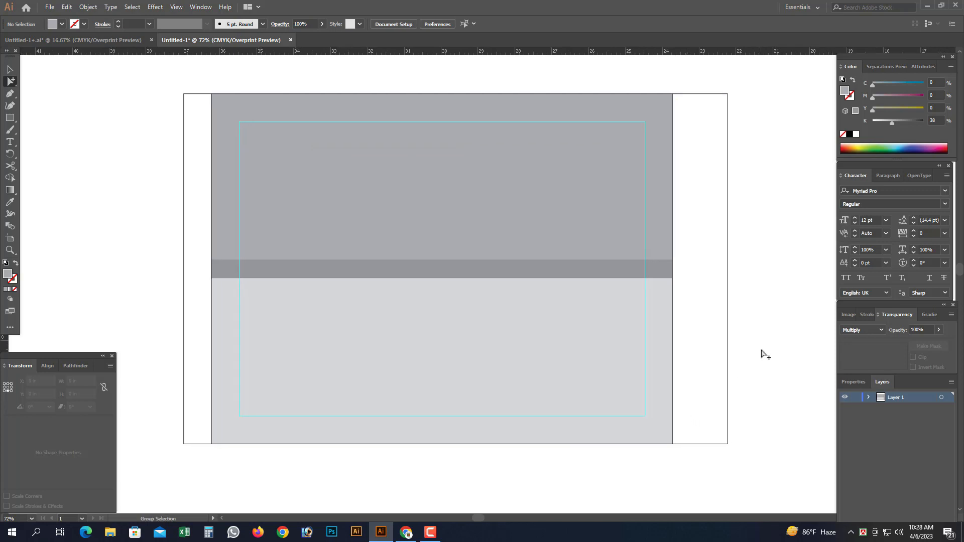
Undo the Multiply blending and the grey fills of both flaps
{"action": "key", "text": "ctrl+z"}
{"action": "key", "text": "ctrl+z"}
{"action": "key", "text": "ctrl+z"}
{"action": "key", "text": "ctrl+z"}
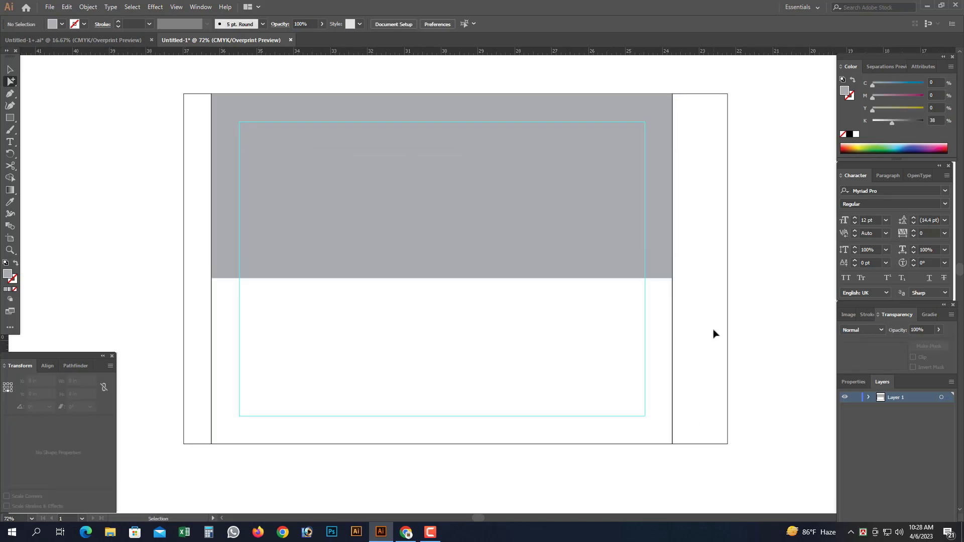
{"action": "key", "text": "ctrl+shift+z"}
{"action": "key", "text": "ctrl+shift+z"}
{"action": "key", "text": "ctrl+shift+z"}
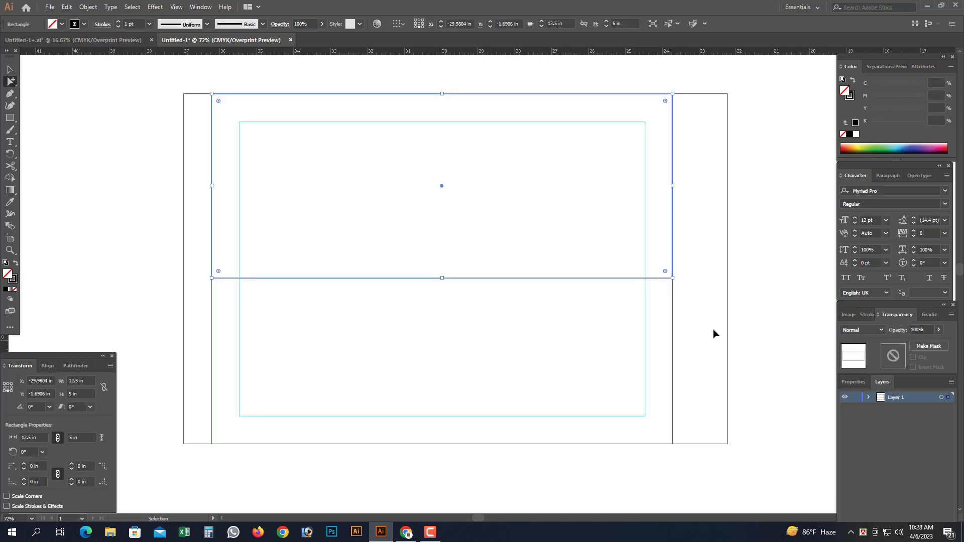
{"action": "key", "text": "ctrl+shift+z"}
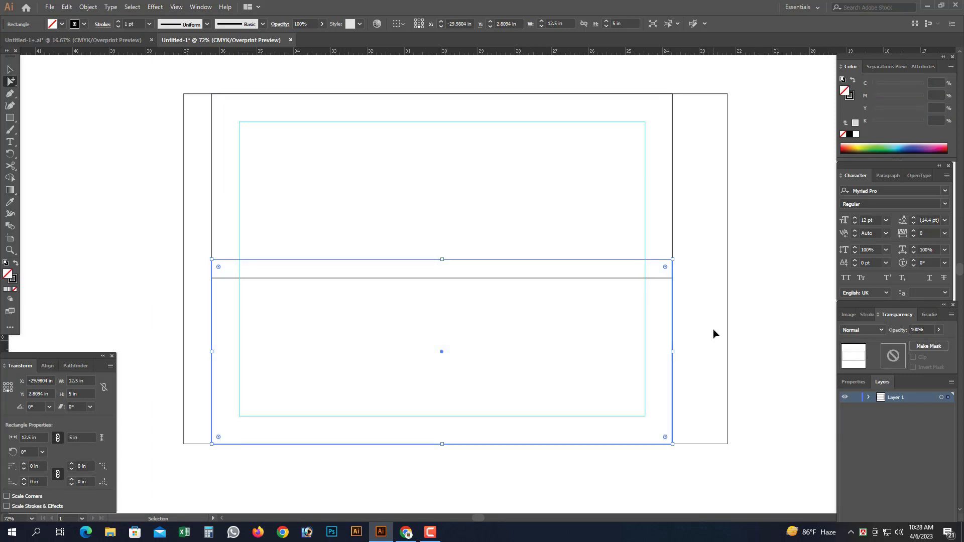
Undo the temporary rectangle and the flap moves, back to the layout with both flaps outside the main panel
{"action": "key", "text": "ctrl+0"}
{"action": "left_click", "coordinate": [713, 334]}
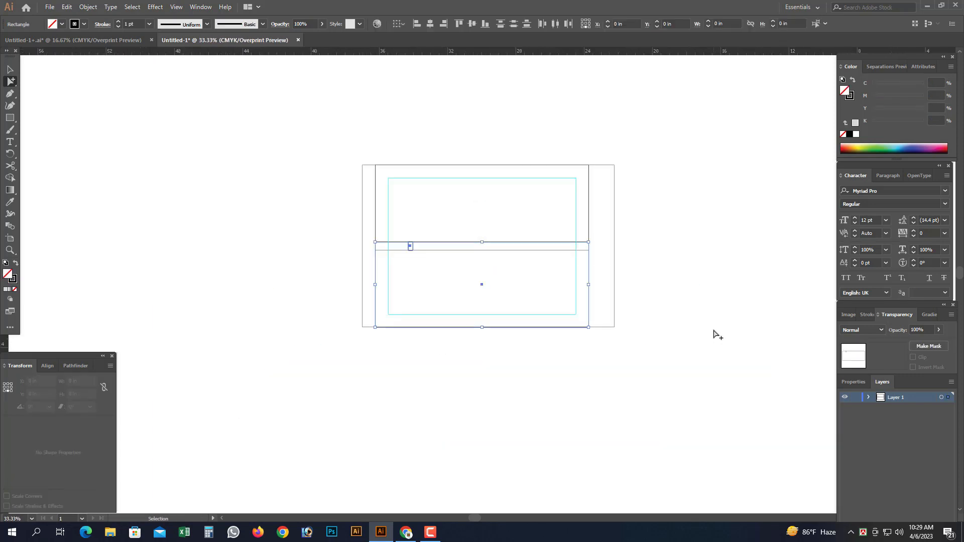
{"action": "key", "text": "ctrl+shift+z"}
{"action": "key", "text": "ctrl+shift+z"}
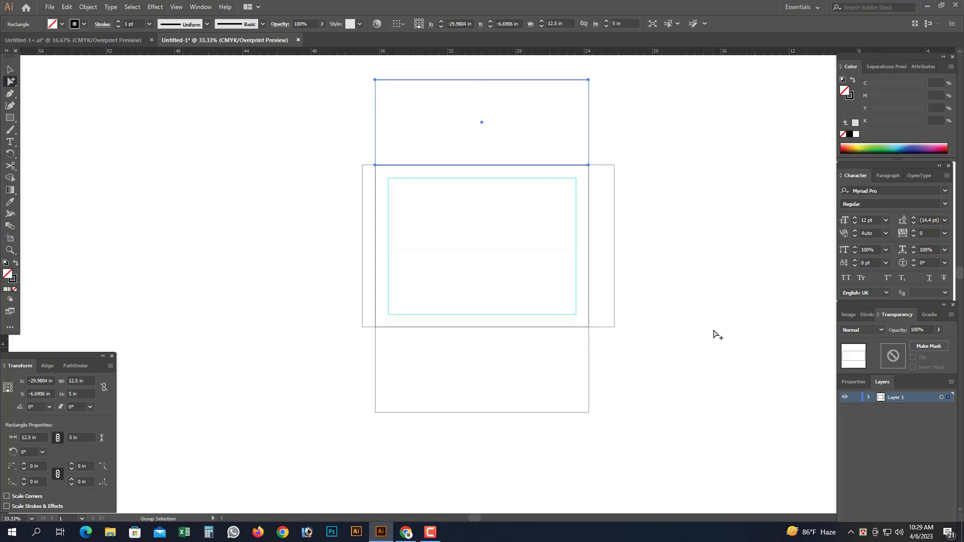
{"action": "key", "text": "ctrl+shift+a"}
{"action": "key", "text": "ctrl+minus"}
{"action": "key", "text": "ctrl+minus"}
{"action": "left_click_drag", "start_coordinate": [387, 153], "coordinate": [613, 417]}
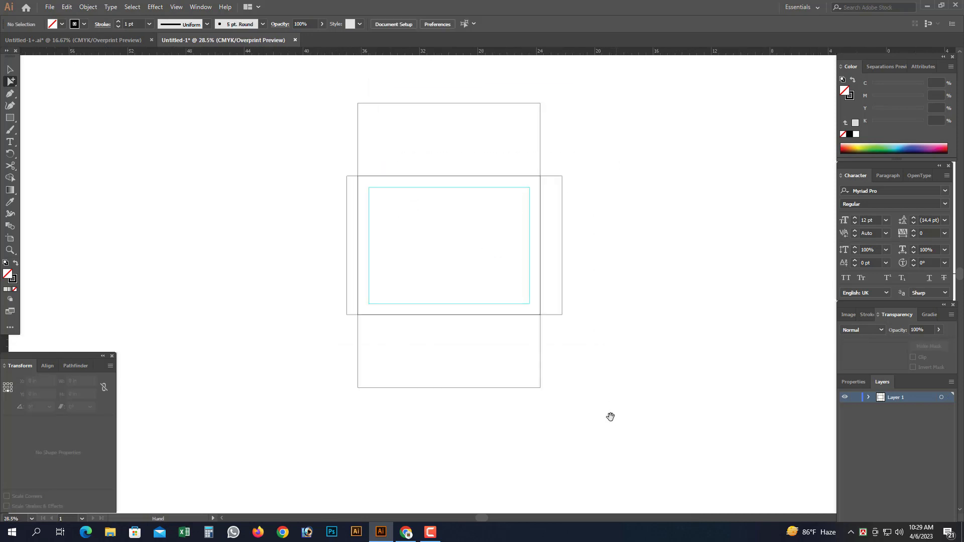
{"action": "left_click_drag", "start_coordinate": [336, 105], "coordinate": [604, 437]}
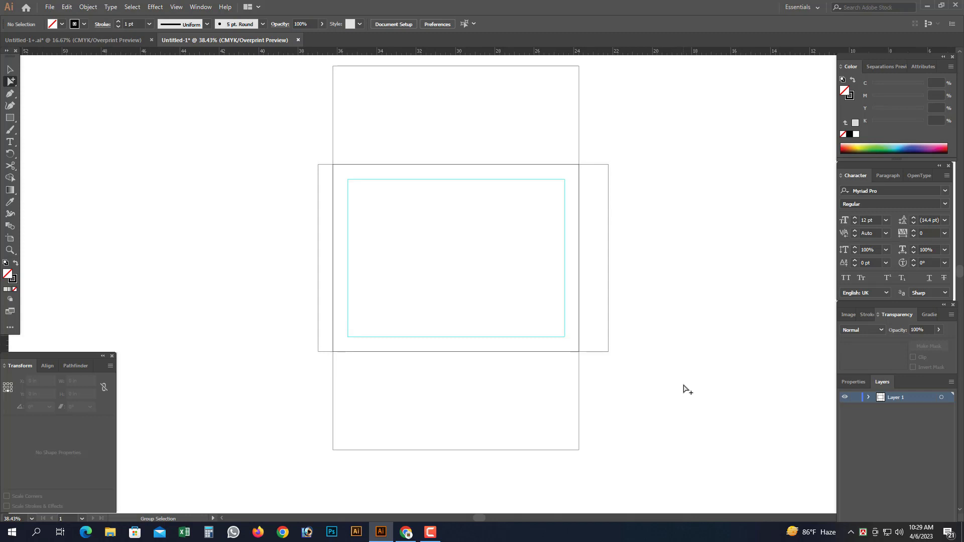
Try rounding the two outer corners of the right side flap, and undo the rounding
{"action": "left_click_drag", "start_coordinate": [593, 146], "coordinate": [624, 211]}
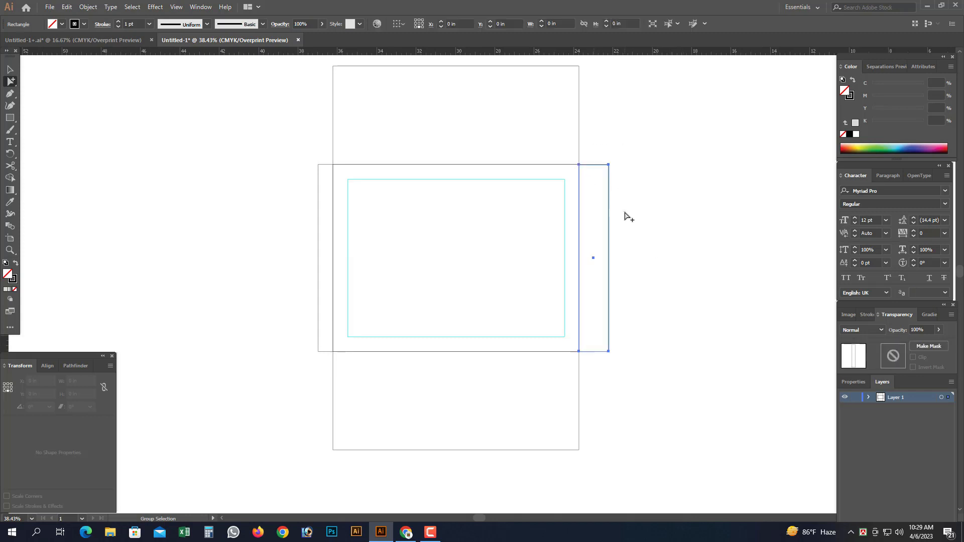
{"action": "key", "text": "ctrl+space"}
{"action": "left_click_drag", "start_coordinate": [540, 138], "coordinate": [640, 267]}
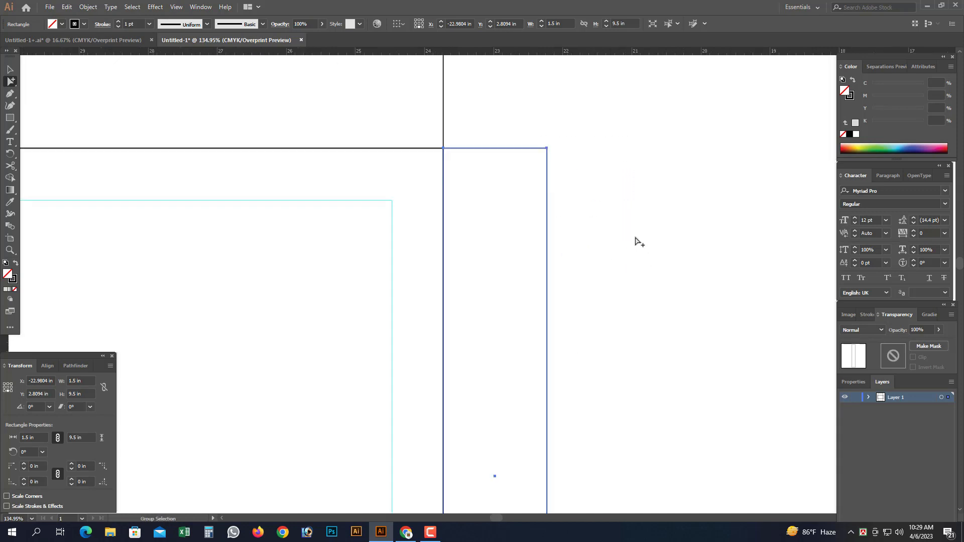
{"action": "left_click", "coordinate": [633, 227]}
{"action": "left_click_drag", "start_coordinate": [642, 226], "coordinate": [489, 181]}
{"action": "key", "text": "v"}
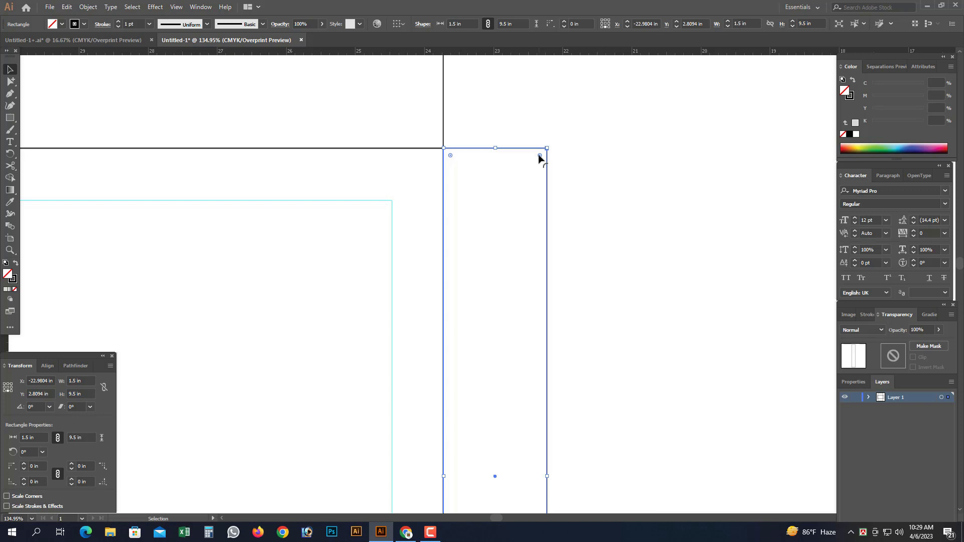
{"action": "mouse_move", "coordinate": [538, 157]}
{"action": "left_mouse_down"}
{"action": "mouse_move", "coordinate": [544, 187]}
{"action": "mouse_move", "coordinate": [529, 142]}
{"action": "left_mouse_up"}
{"action": "left_click_drag", "start_coordinate": [10, 82], "coordinate": [50, 83]}
{"action": "left_click_drag", "start_coordinate": [515, 127], "coordinate": [603, 210]}
{"action": "key", "text": "ctrl+1"}
{"action": "key", "text": "ctrl+minus"}
{"action": "scroll", "coordinate": [554, 277], "scroll_direction": "down", "scroll_amount": 5}
{"action": "left_click_drag", "start_coordinate": [535, 395], "coordinate": [475, 455]}
{"action": "left_click_drag", "start_coordinate": [480, 423], "coordinate": [445, 412]}
{"action": "left_click", "coordinate": [597, 377]}
{"action": "key", "text": "ctrl+minus"}
{"action": "key", "text": "ctrl+minus"}
{"action": "key", "text": "ctrl+minus"}
{"action": "key", "text": "space"}
{"action": "left_click_drag", "start_coordinate": [474, 297], "coordinate": [608, 400]}
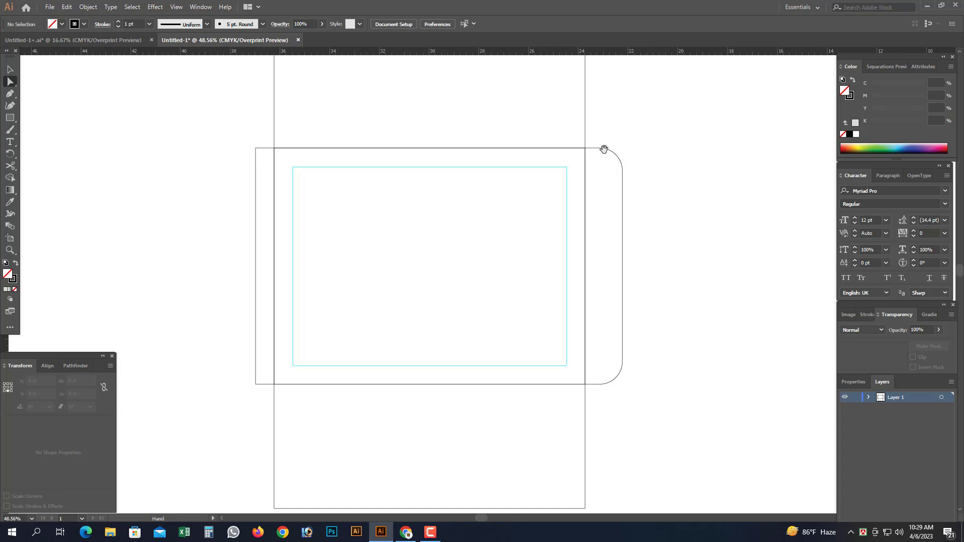
{"action": "key", "text": "ctrl+z"}
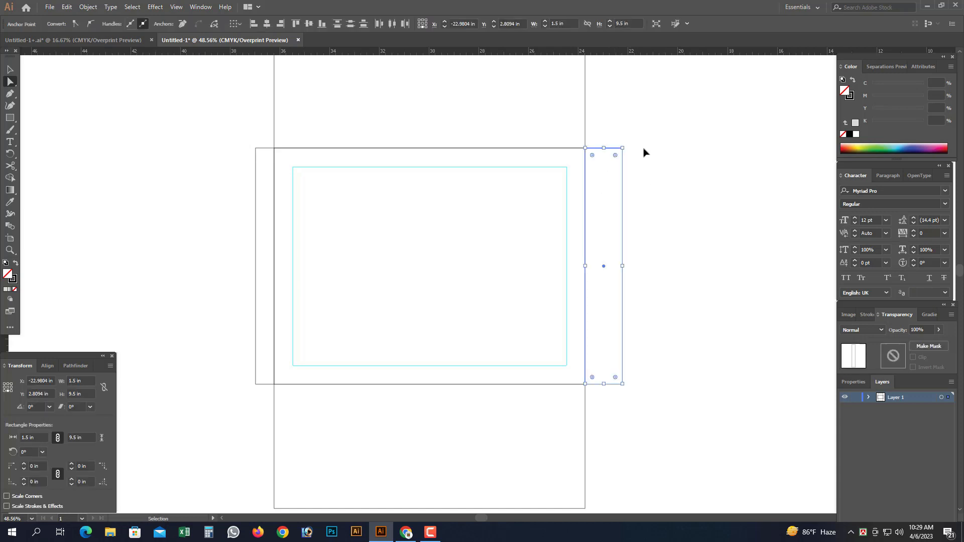
Draw a Pen path from the right flap's upper inner corner, slanting down and curving into its outer edge
{"action": "left_click", "coordinate": [12, 82]}
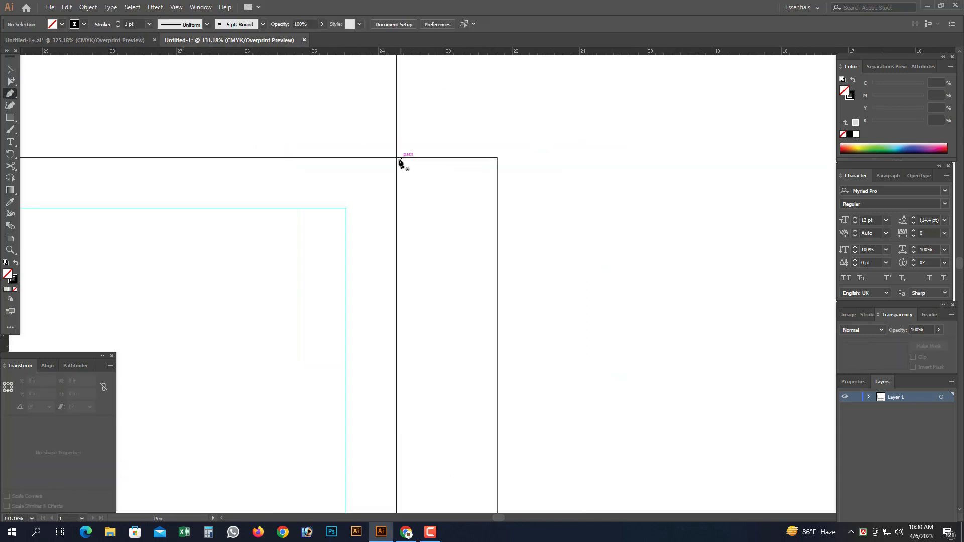
{"action": "left_click", "coordinate": [396, 158]}
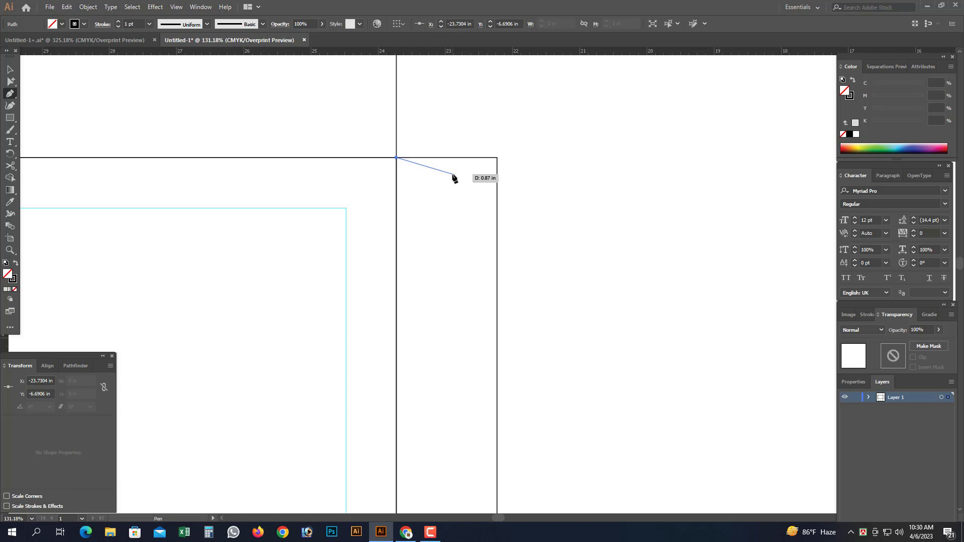
{"action": "left_click", "coordinate": [452, 175]}
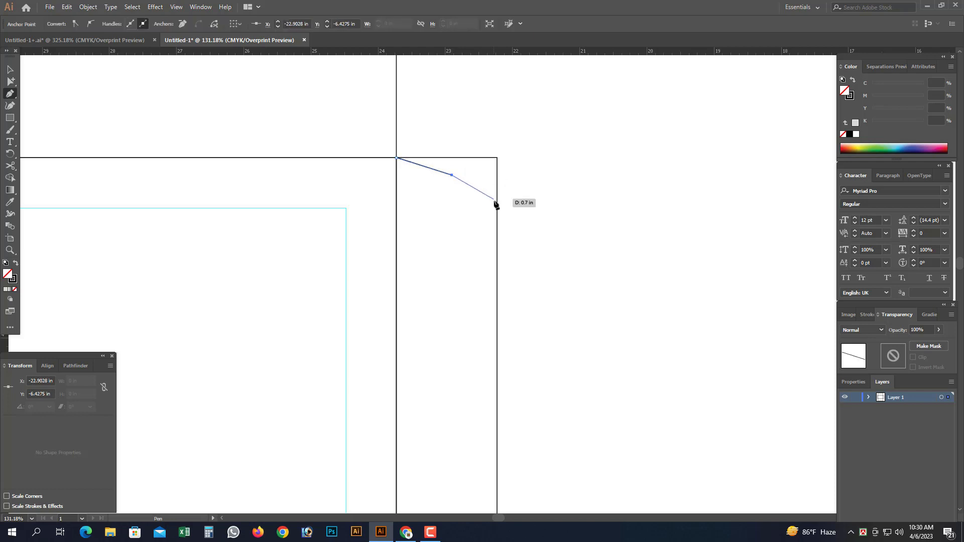
{"action": "left_click_drag", "start_coordinate": [496, 227], "coordinate": [500, 256]}
{"action": "left_click", "coordinate": [498, 228]}
Extend the path straight down the flap's outer edge to make a half outline about 1.5 by 4.26 in
{"action": "key", "text": "ctrl+minus"}
{"action": "key", "text": "ctrl+minus"}
{"action": "key", "text": "ctrl+minus"}
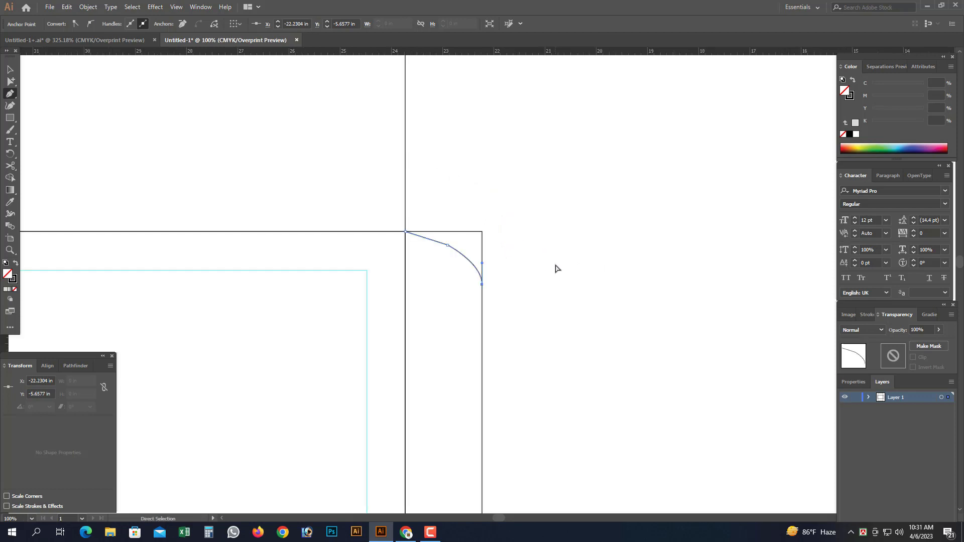
{"action": "left_click_drag", "start_coordinate": [500, 361], "coordinate": [506, 255]}
{"action": "left_click", "coordinate": [487, 260]}
{"action": "left_click", "coordinate": [12, 81]}
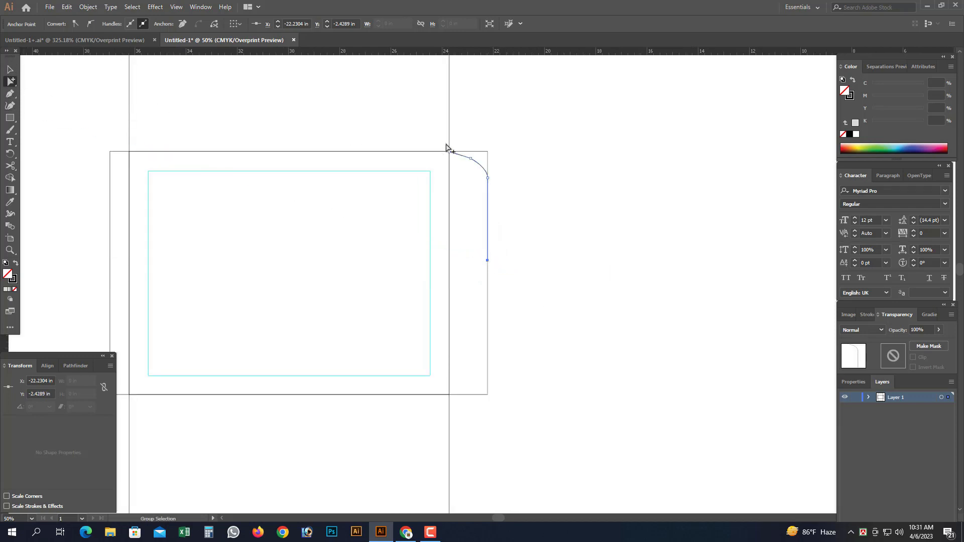
Pull the curve's handle at the flap's outer edge up and outward to make the rounded corner fuller
{"action": "left_click", "coordinate": [517, 149]}
{"action": "key", "text": "ctrl+space"}
{"action": "left_click_drag", "start_coordinate": [429, 134], "coordinate": [526, 225]}
{"action": "left_click_drag", "start_coordinate": [309, 106], "coordinate": [630, 341]}
{"action": "left_click_drag", "start_coordinate": [10, 82], "coordinate": [49, 83]}
{"action": "left_click_drag", "start_coordinate": [505, 196], "coordinate": [491, 274]}
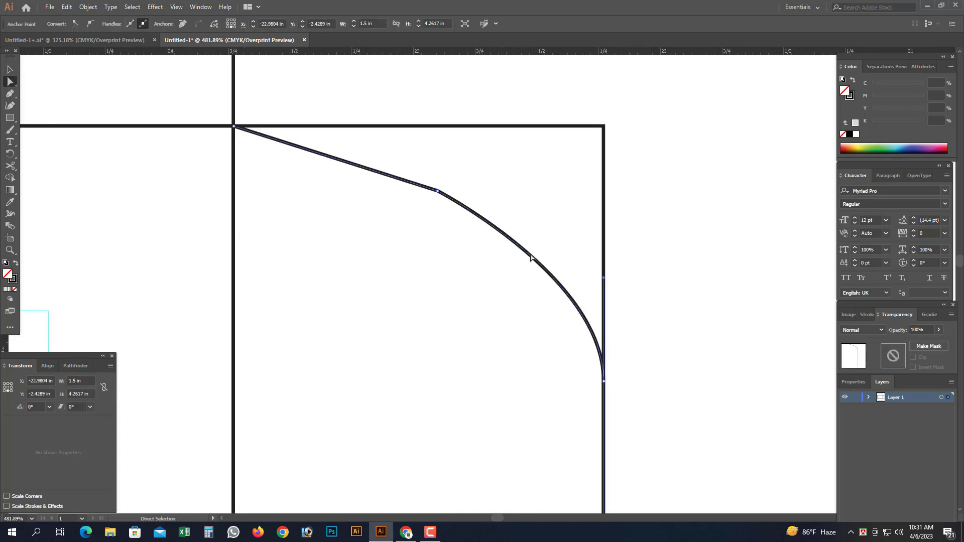
{"action": "left_click_drag", "start_coordinate": [605, 277], "coordinate": [628, 239]}
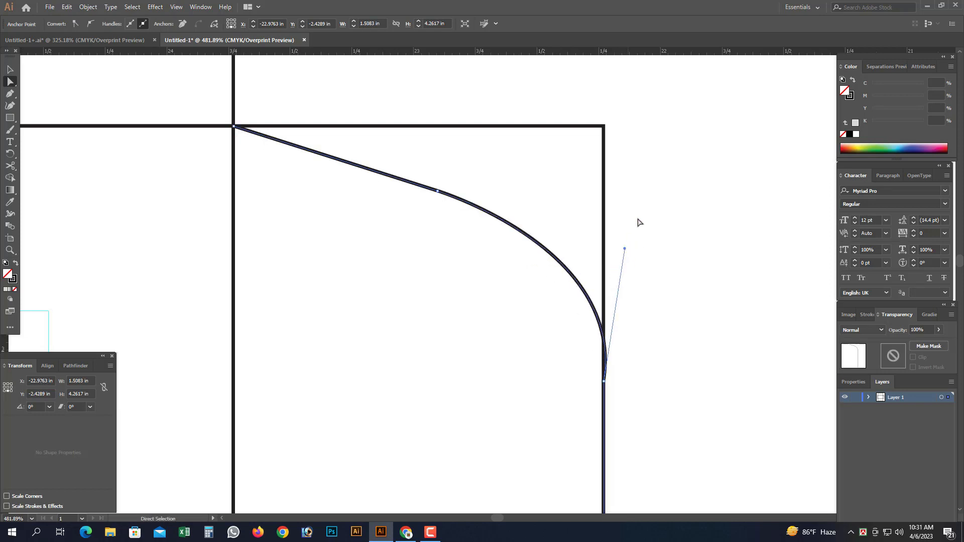
{"action": "left_click", "coordinate": [684, 226]}
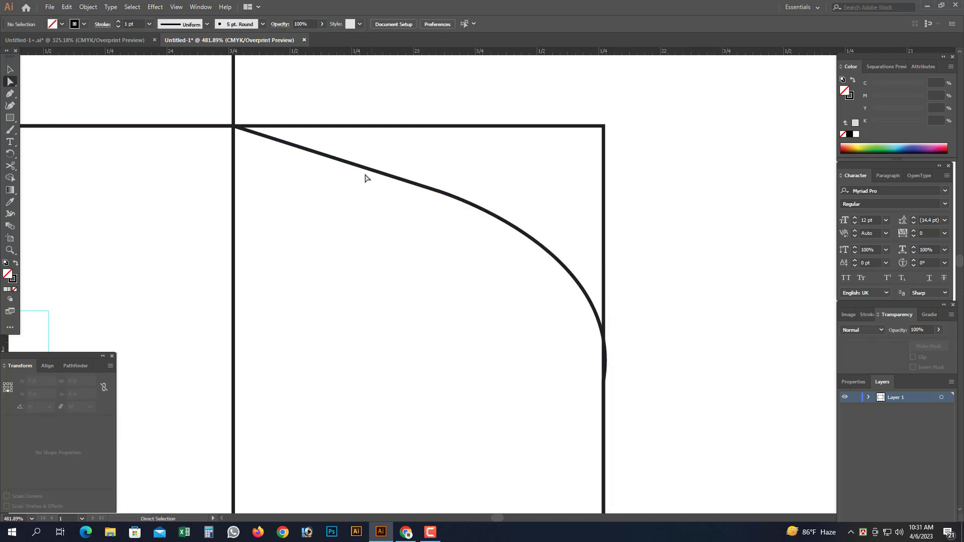
Delete the original rectangle of the right side flap, keeping the newly drawn half outline
{"action": "key", "text": "ctrl+minus"}
{"action": "key", "text": "ctrl+minus"}
{"action": "key", "text": "ctrl+minus"}
{"action": "key", "text": "ctrl+minus"}
{"action": "left_click_drag", "start_coordinate": [605, 287], "coordinate": [596, 219]}
{"action": "left_click_drag", "start_coordinate": [13, 84], "coordinate": [56, 96]}
{"action": "key", "text": "ctrl+alt+2"}
{"action": "left_click", "coordinate": [603, 159]}
{"action": "left_click", "coordinate": [508, 175]}
{"action": "left_click", "coordinate": [583, 181]}
Realign the curve's outer handle vertically with the flap's straight edge so the corner blends smoothly into it
{"action": "key", "text": "ctrl+minus"}
{"action": "key", "text": "ctrl+minus"}
{"action": "key", "text": "ctrl+minus"}
{"action": "left_click_drag", "start_coordinate": [526, 278], "coordinate": [525, 212]}
{"action": "left_click_drag", "start_coordinate": [418, 165], "coordinate": [533, 266]}
{"action": "left_click_drag", "start_coordinate": [558, 265], "coordinate": [534, 261]}
{"action": "left_click_drag", "start_coordinate": [8, 80], "coordinate": [55, 81]}
{"action": "left_click_drag", "start_coordinate": [574, 182], "coordinate": [464, 218]}
{"action": "left_click_drag", "start_coordinate": [544, 180], "coordinate": [533, 174]}
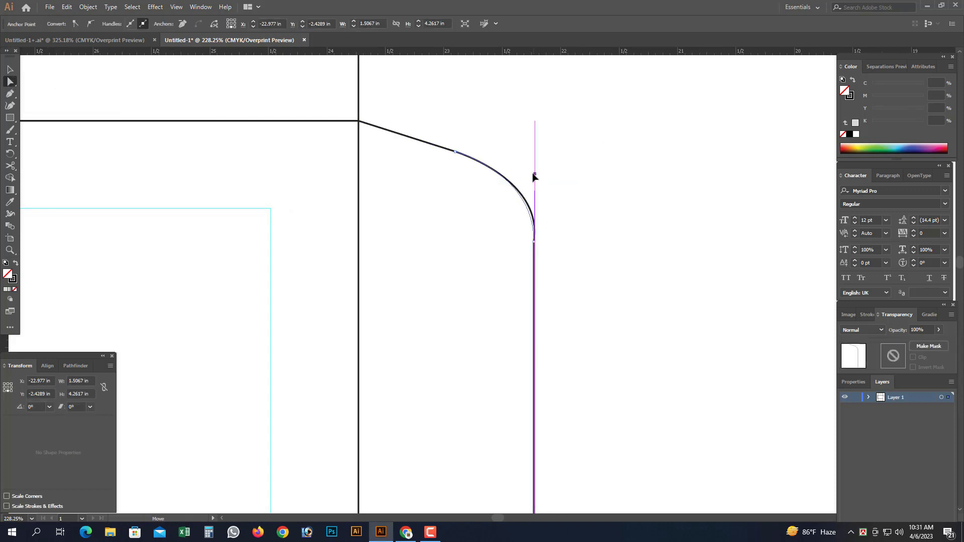
{"action": "left_click_drag", "start_coordinate": [533, 170], "coordinate": [533, 174]}
{"action": "left_click", "coordinate": [616, 161]}
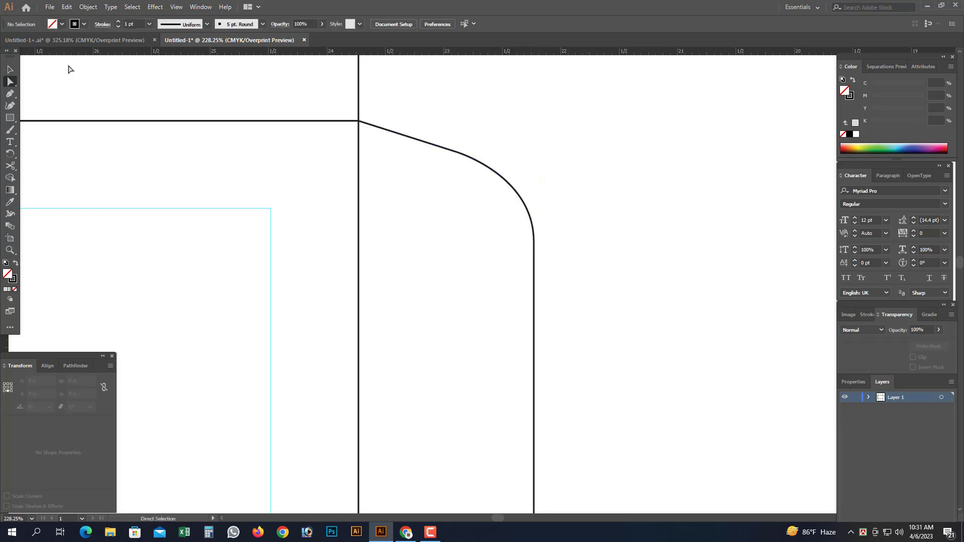
Duplicate the right flap's half outline straight down so the copy sits below the original
{"action": "left_click_drag", "start_coordinate": [13, 83], "coordinate": [53, 94]}
{"action": "key", "text": "ctrl+minus"}
{"action": "key", "text": "ctrl+minus"}
{"action": "key", "text": "ctrl+minus"}
{"action": "key", "text": "ctrl+minus"}
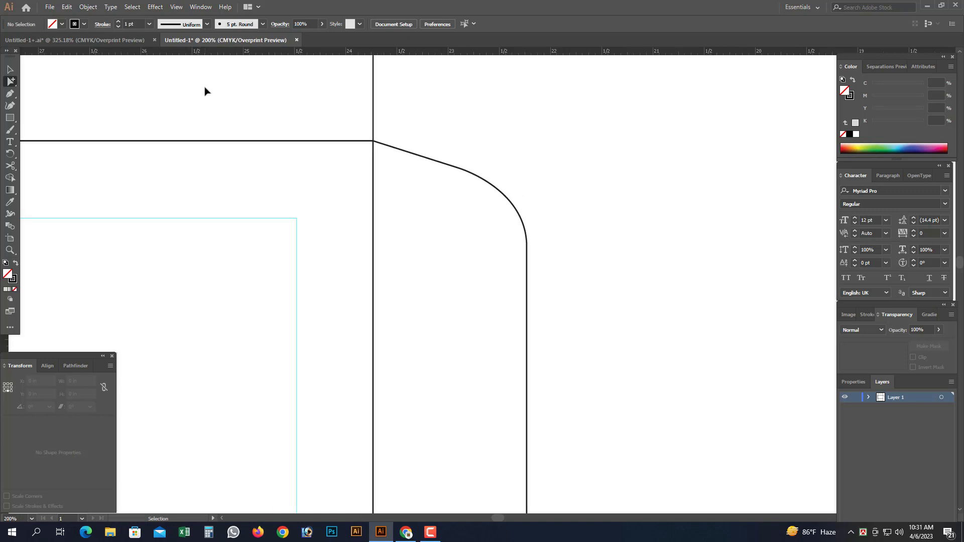
{"action": "key", "text": "ctrl+minus"}
{"action": "scroll", "coordinate": [360, 250], "scroll_direction": "down", "scroll_amount": 3}
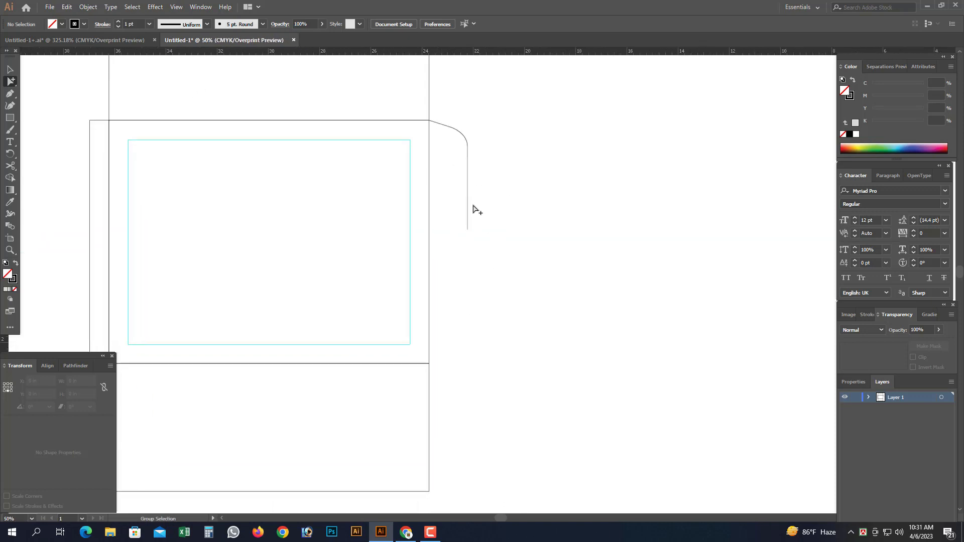
{"action": "left_click_drag", "start_coordinate": [467, 205], "coordinate": [462, 302]}
Reflect the duplicated half outline across the horizontal axis
{"action": "right_click", "coordinate": [484, 262]}
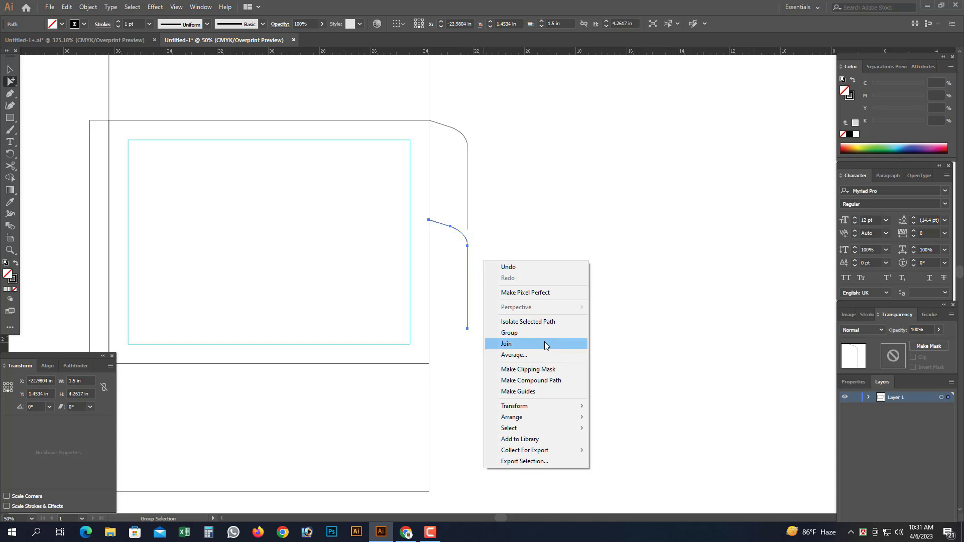
{"action": "mouse_move", "coordinate": [532, 406]}
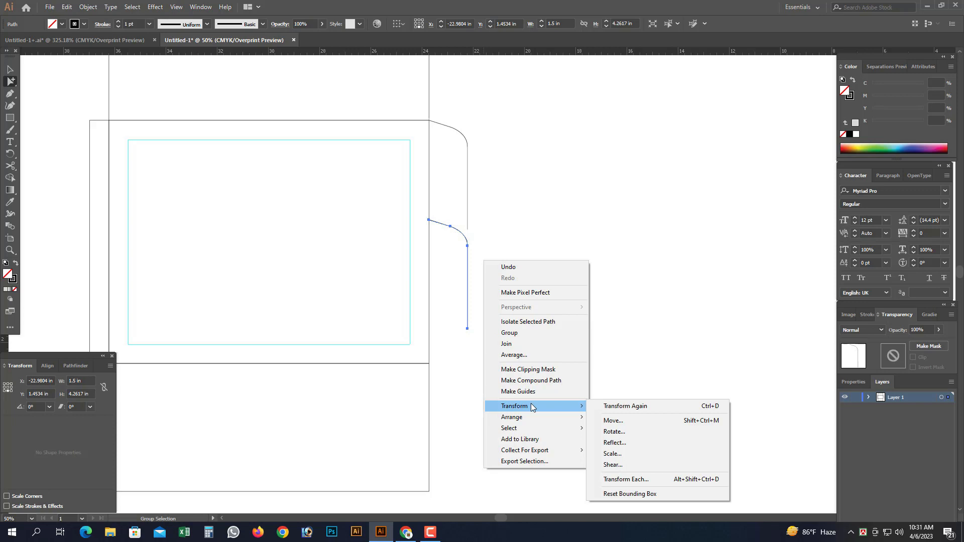
{"action": "left_click", "coordinate": [616, 442]}
{"action": "left_click", "coordinate": [664, 237]}
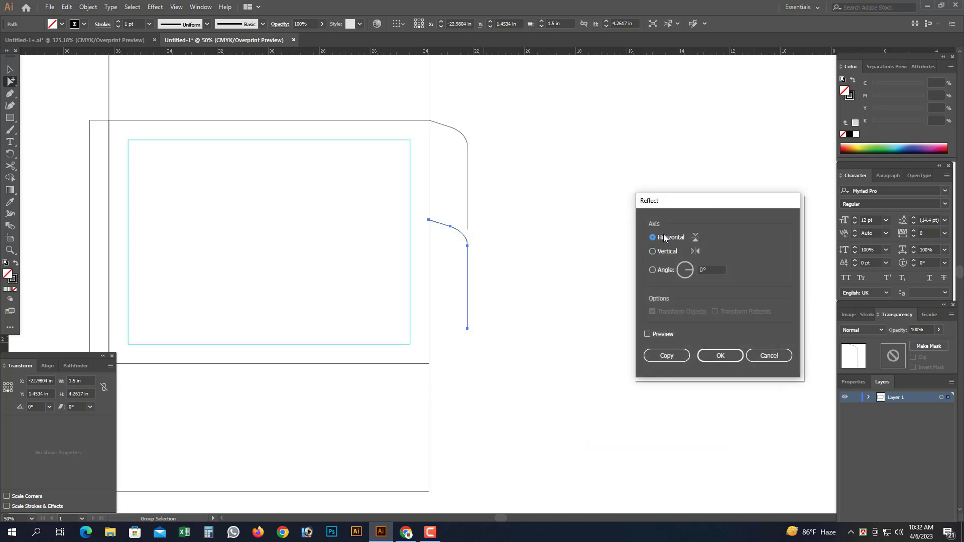
{"action": "left_click", "coordinate": [718, 356]}
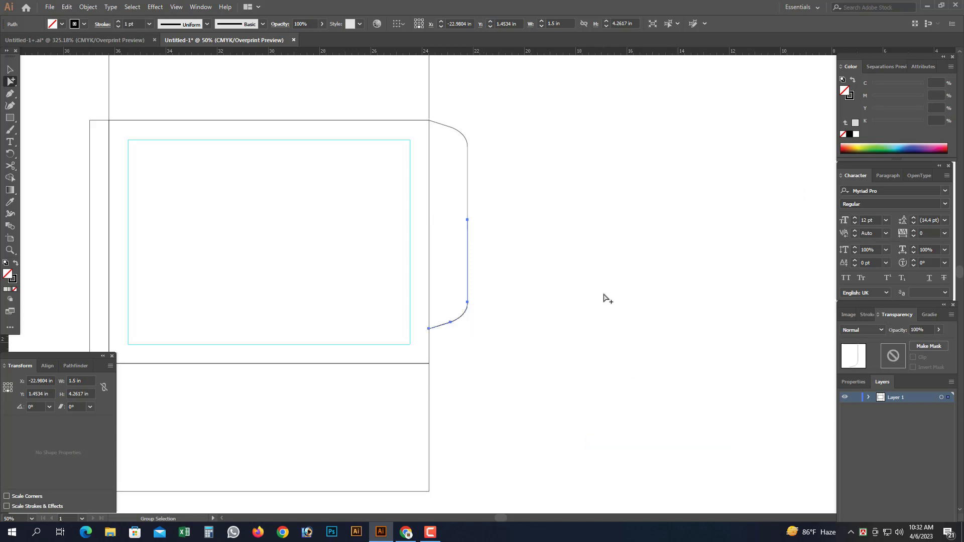
Move the mirrored half straight down until its tapered end meets the panel's lower right corner
{"action": "key", "text": "ctrl+space"}
{"action": "left_click_drag", "start_coordinate": [381, 299], "coordinate": [518, 412]}
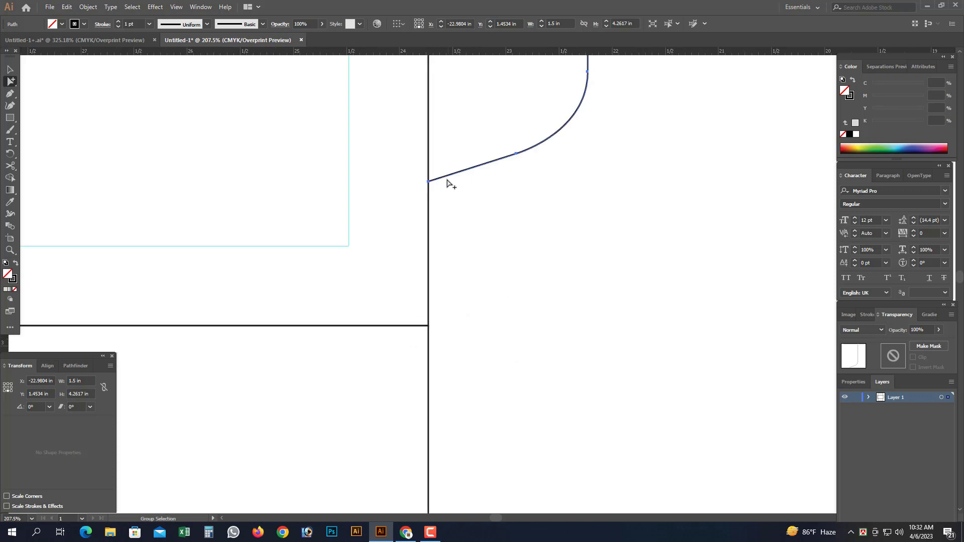
{"action": "left_click_drag", "start_coordinate": [445, 180], "coordinate": [451, 319]}
Select both halves of the right flap and join their facing ends along the outer edge
{"action": "key", "text": "ctrl+minus"}
{"action": "key", "text": "ctrl+minus"}
{"action": "key", "text": "ctrl+minus"}
{"action": "key", "text": "space"}
{"action": "left_click_drag", "start_coordinate": [545, 250], "coordinate": [522, 291]}
{"action": "left_click_drag", "start_coordinate": [473, 209], "coordinate": [505, 284]}
{"action": "right_click", "coordinate": [521, 251]}
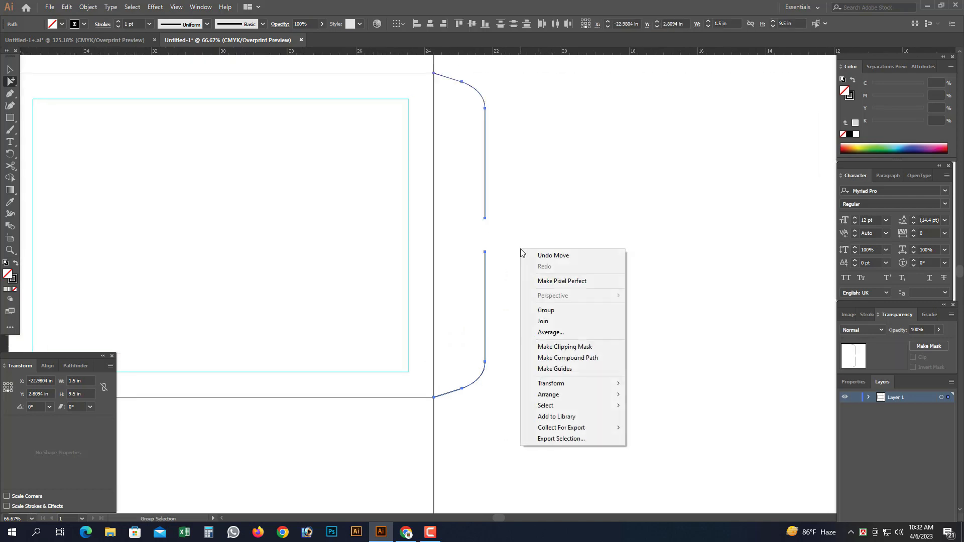
{"action": "left_click", "coordinate": [554, 321]}
{"action": "left_click", "coordinate": [589, 202]}
Join the right flap's remaining open ends along the panel edge to close its outline
{"action": "key", "text": "ctrl+minus"}
{"action": "left_click_drag", "start_coordinate": [510, 239], "coordinate": [470, 261]}
{"action": "right_click", "coordinate": [522, 224]}
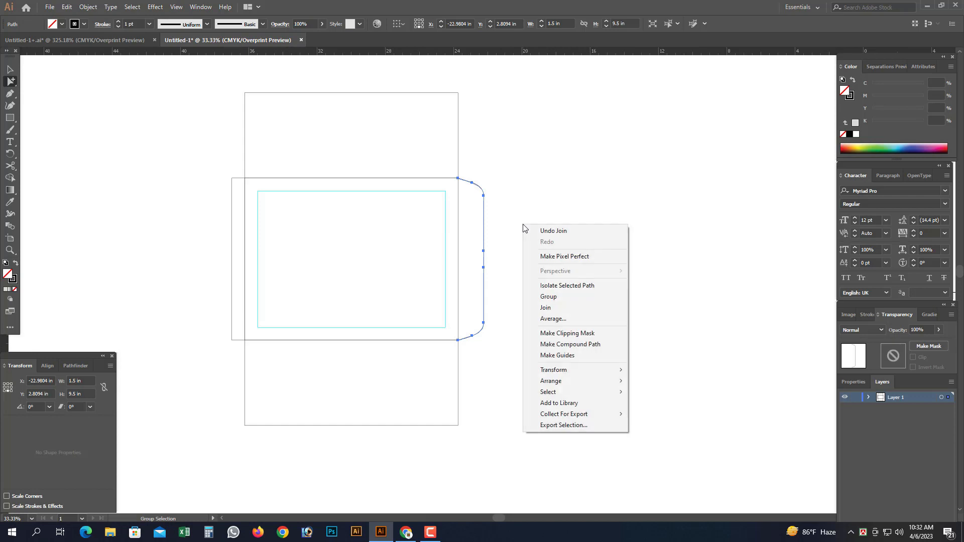
{"action": "left_click", "coordinate": [554, 311]}
{"action": "left_click", "coordinate": [529, 230]}
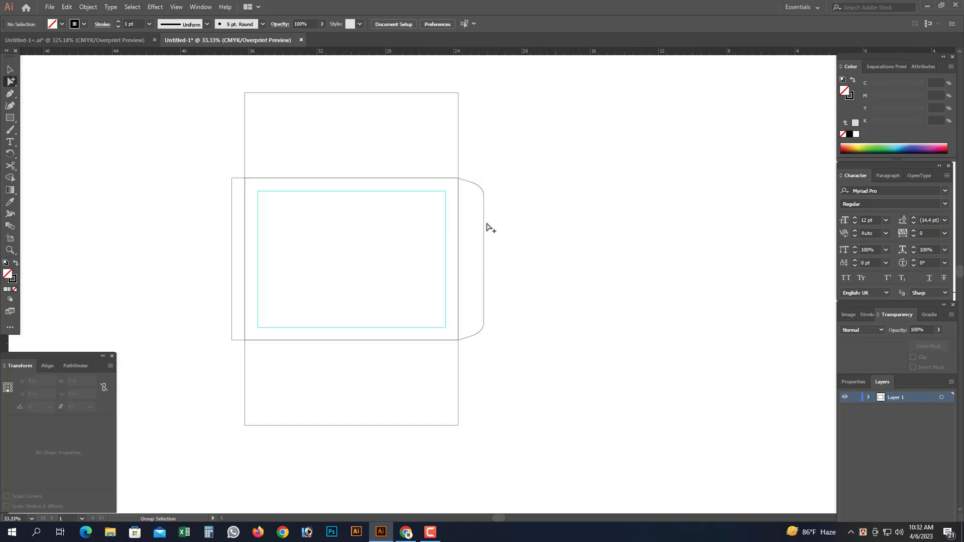
{"action": "left_click_drag", "start_coordinate": [483, 222], "coordinate": [534, 221]}
{"action": "left_click", "coordinate": [582, 223]}
{"action": "key", "text": "ctrl+z"}
{"action": "left_click", "coordinate": [580, 224]}
Examine the left flap's upper corner and compare it with the dieline in the other open document
{"action": "left_click_drag", "start_coordinate": [303, 236], "coordinate": [382, 214]}
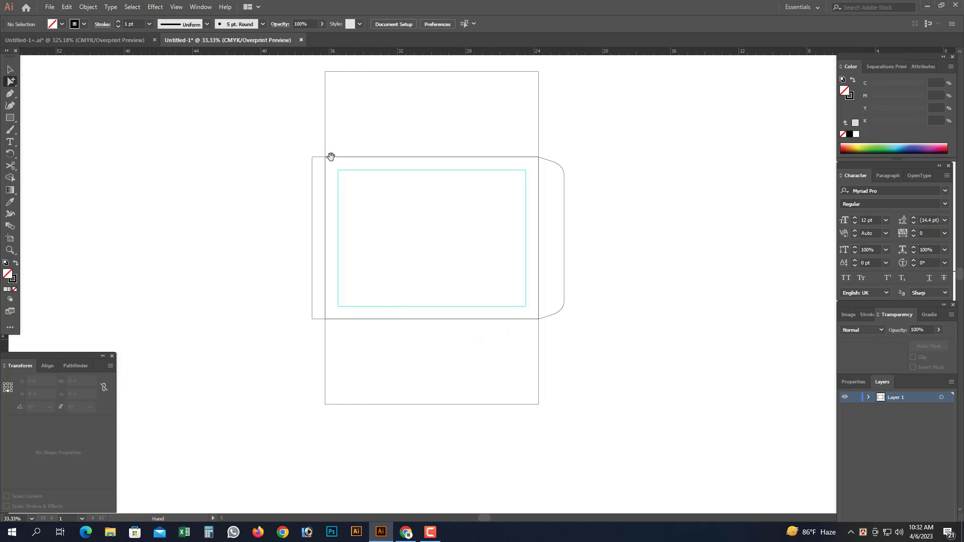
{"action": "mouse_move", "coordinate": [344, 180]}
{"action": "left_mouse_down"}
{"action": "mouse_move", "coordinate": [519, 336]}
{"action": "mouse_move", "coordinate": [572, 348]}
{"action": "left_mouse_up"}
{"action": "left_click_drag", "start_coordinate": [375, 202], "coordinate": [434, 220]}
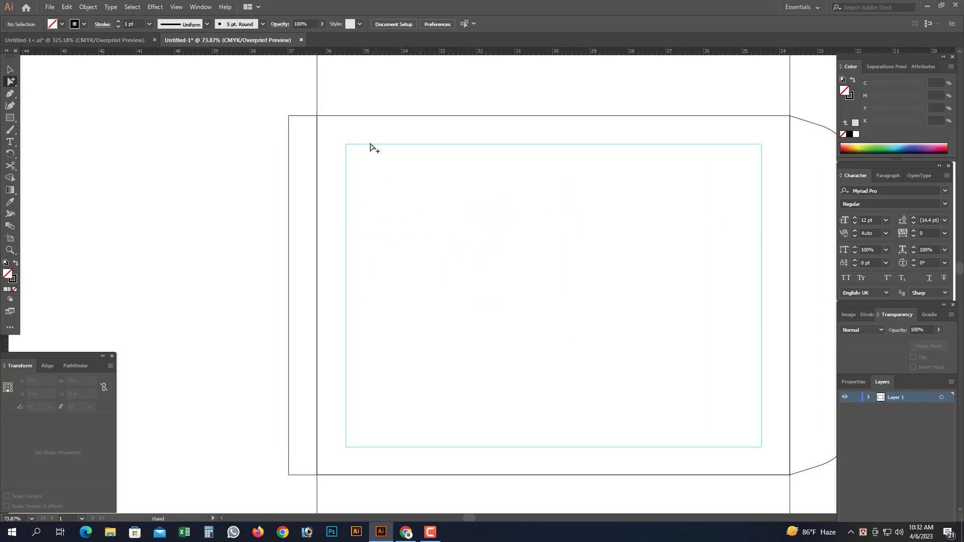
{"action": "left_click", "coordinate": [108, 43]}
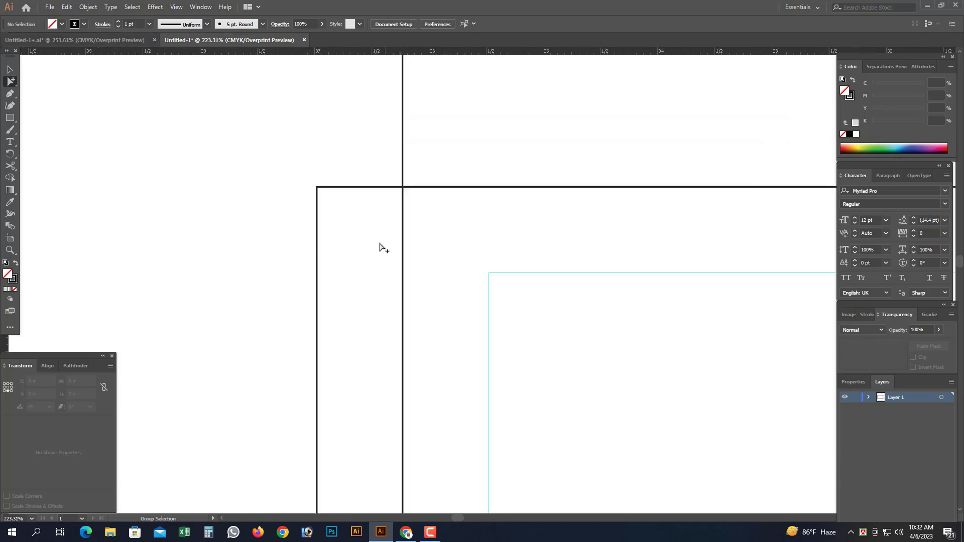
{"action": "left_click_drag", "start_coordinate": [332, 168], "coordinate": [488, 263]}
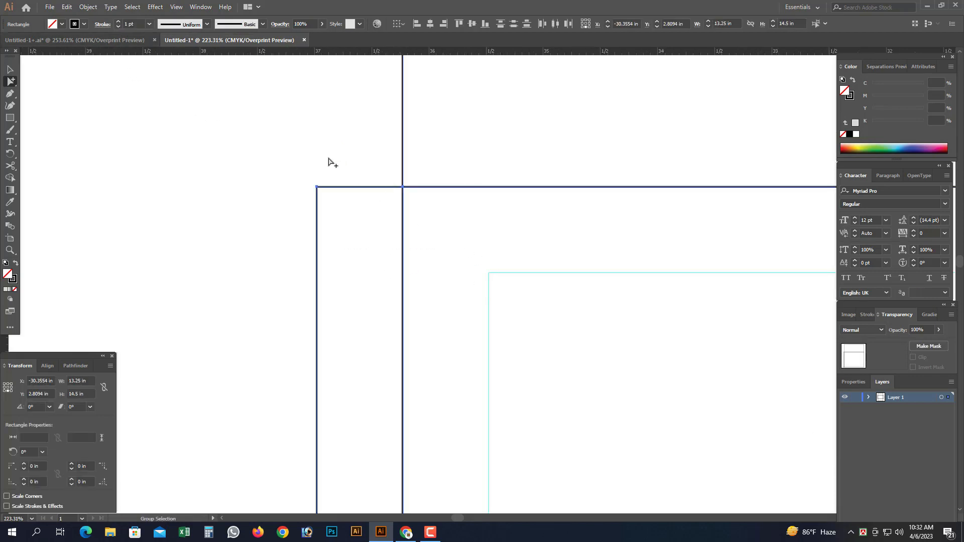
{"action": "left_click", "coordinate": [329, 162]}
{"action": "key", "text": "ctrl+minus"}
{"action": "key", "text": "ctrl+minus"}
{"action": "key", "text": "ctrl+minus"}
{"action": "left_click_drag", "start_coordinate": [400, 239], "coordinate": [364, 191]}
Start a Pen path at the panel's upper left corner, where the left flap meets the panel
{"action": "left_click", "coordinate": [10, 94]}
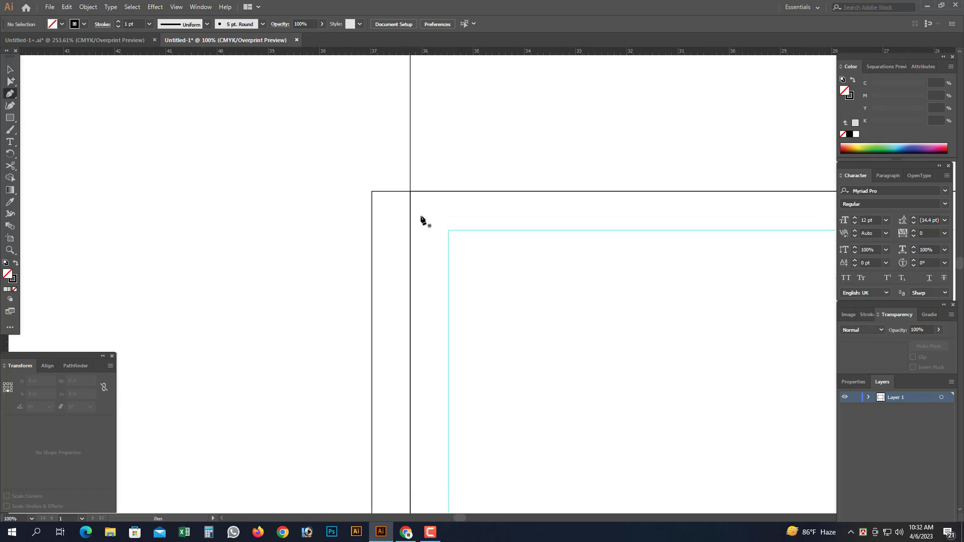
{"action": "left_click", "coordinate": [410, 191]}
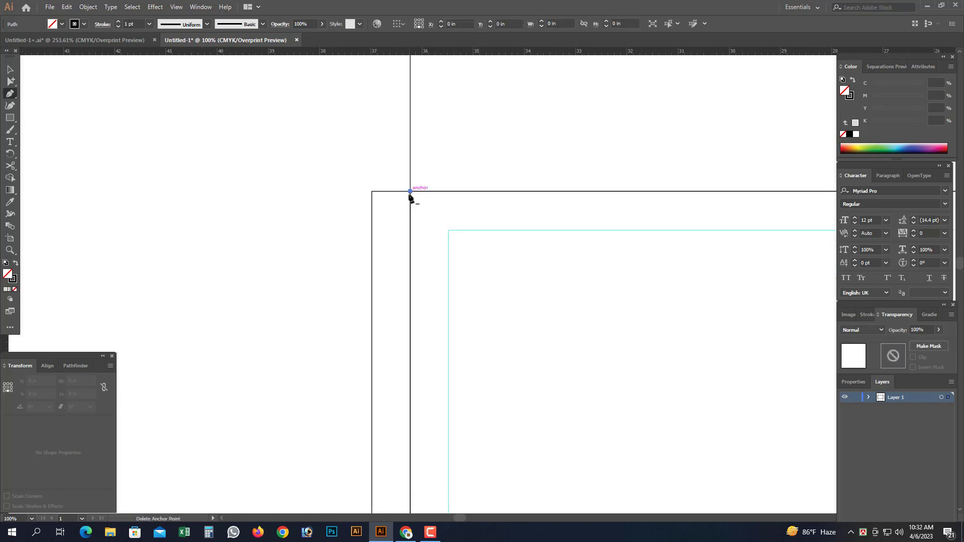
{"action": "left_click", "coordinate": [385, 205]}
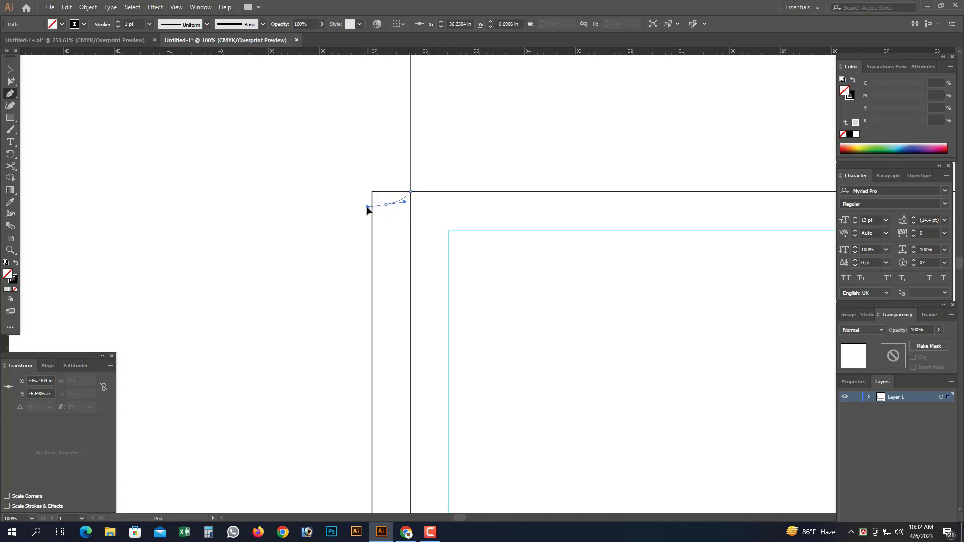
{"action": "key", "text": "ctrl+z"}
{"action": "left_click_drag", "start_coordinate": [383, 210], "coordinate": [362, 214]}
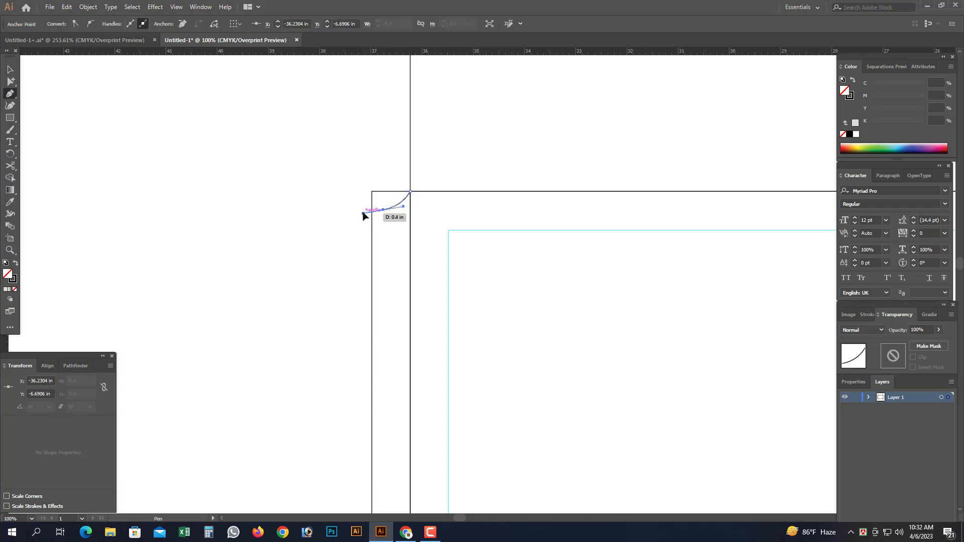
{"action": "left_click", "coordinate": [371, 265]}
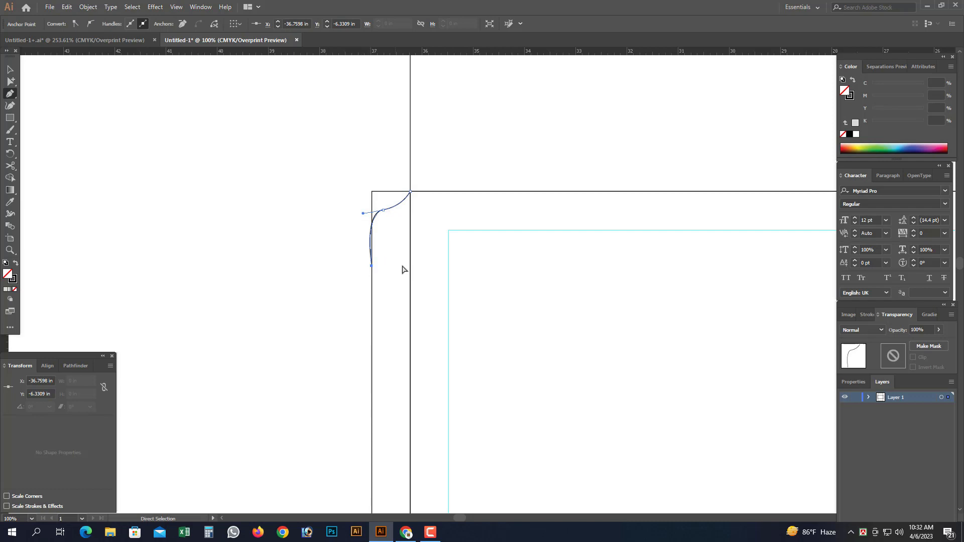
{"action": "left_click_drag", "start_coordinate": [332, 157], "coordinate": [500, 304]}
{"action": "key", "text": "ctrl+z"}
{"action": "key", "text": "ctrl+z"}
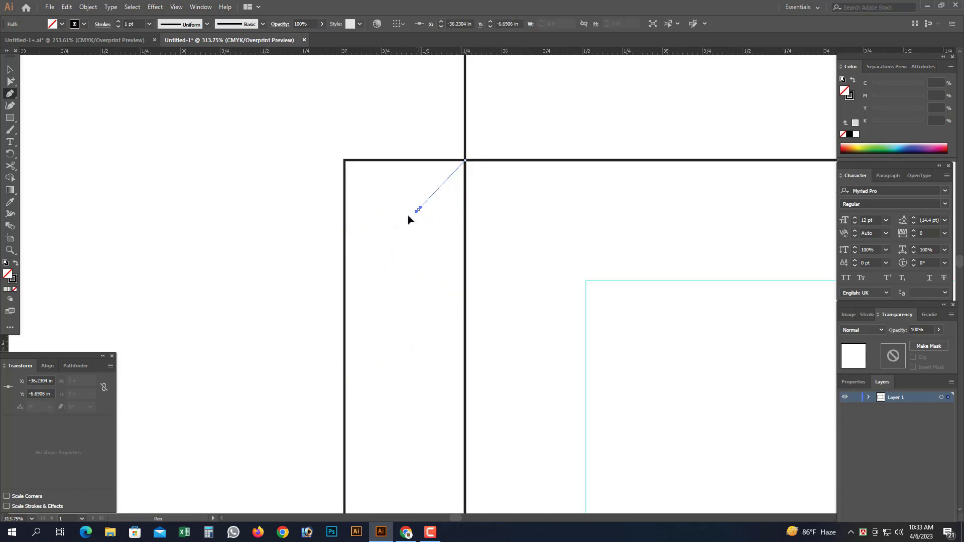
Continue the path with an S-shaped curve to the left flap's outer edge and a straight segment down, about 0.76 by 1.73 in overall
{"action": "left_click_drag", "start_coordinate": [393, 228], "coordinate": [387, 229]}
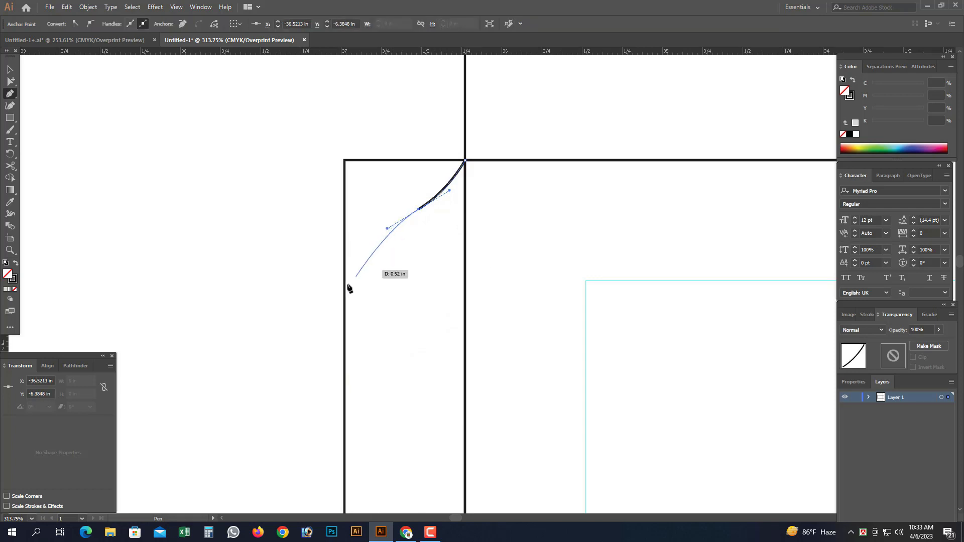
{"action": "left_click_drag", "start_coordinate": [344, 299], "coordinate": [342, 345]}
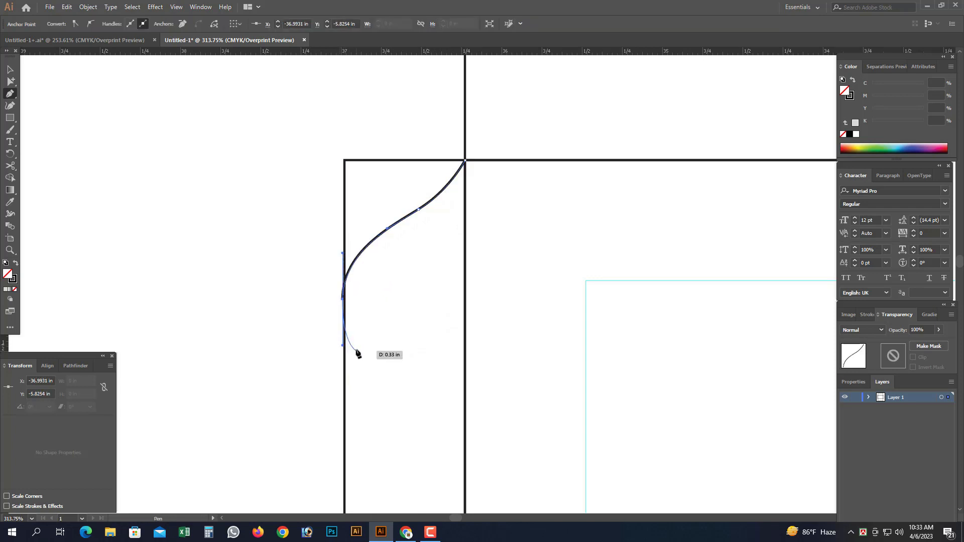
{"action": "left_click", "coordinate": [342, 437]}
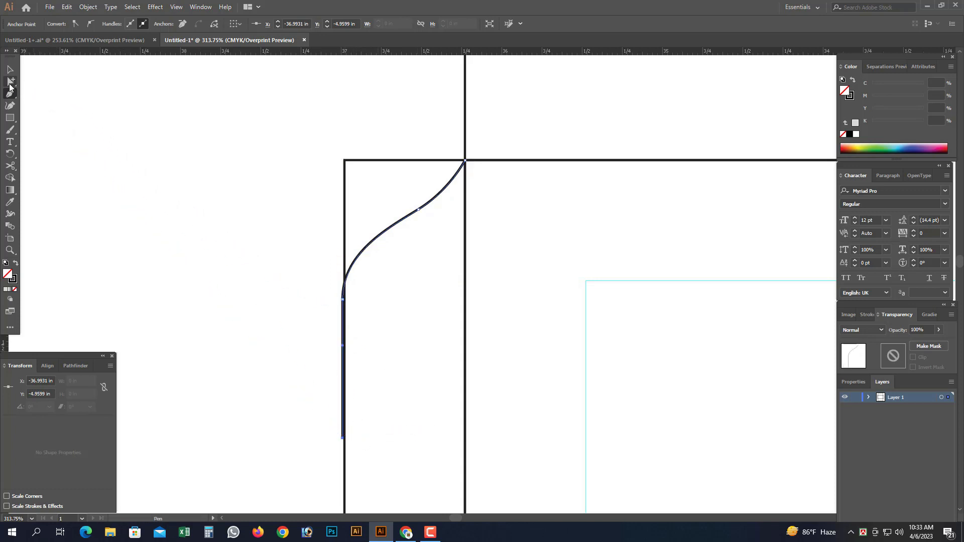
Delete the original rectangle of the left side flap, keeping the newly drawn corner path
{"action": "left_click", "coordinate": [10, 82]}
{"action": "left_click", "coordinate": [323, 147]}
{"action": "left_click_drag", "start_coordinate": [308, 141], "coordinate": [350, 180]}
{"action": "key", "text": "Delete"}
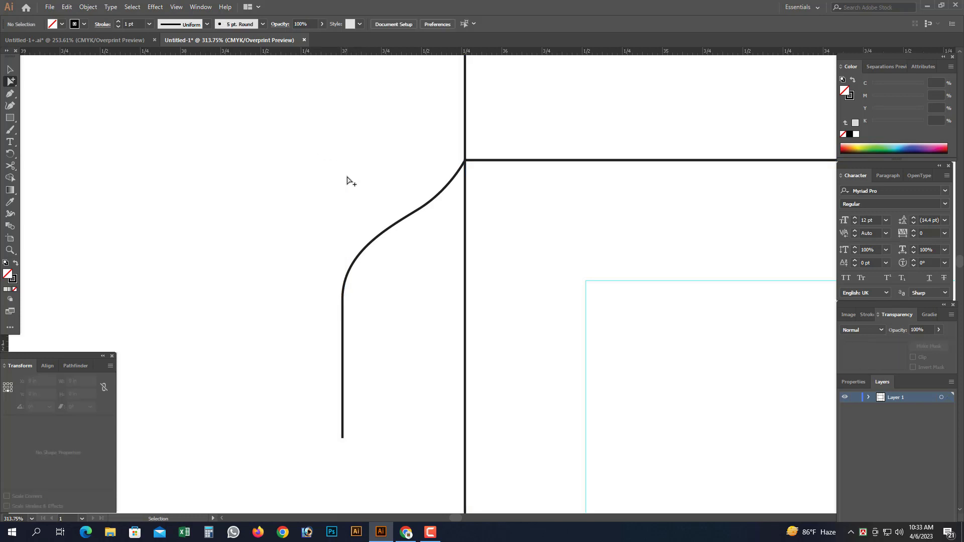
Lengthen the corner path's straight outer edge downward so the half outline is about 5.51 in high
{"action": "key", "text": "ctrl+minus"}
{"action": "key", "text": "ctrl+minus"}
{"action": "key", "text": "ctrl+minus"}
{"action": "key", "text": "ctrl+minus"}
{"action": "key", "text": "ctrl+minus"}
{"action": "key", "text": "ctrl+minus"}
{"action": "key", "text": "ctrl+minus"}
{"action": "left_click_drag", "start_coordinate": [475, 308], "coordinate": [381, 215]}
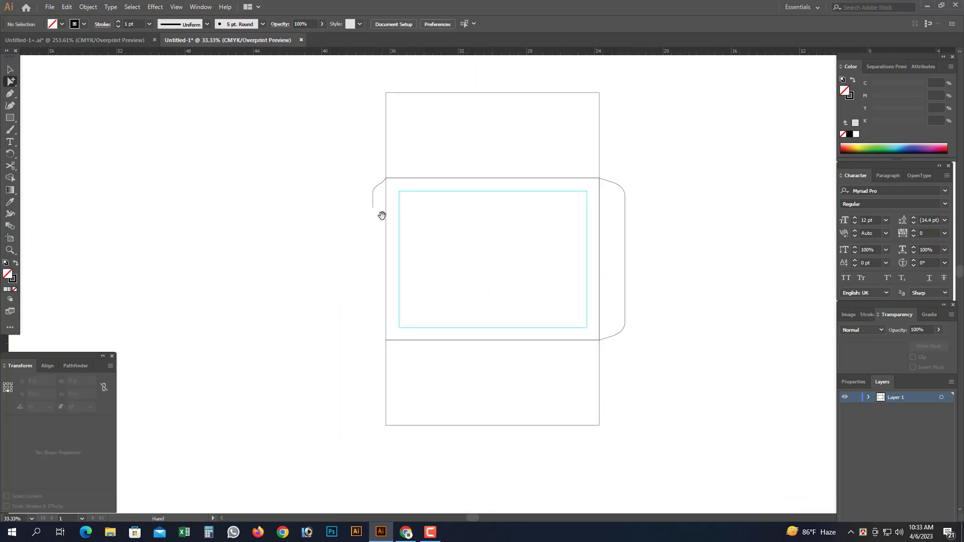
{"action": "left_click", "coordinate": [372, 204]}
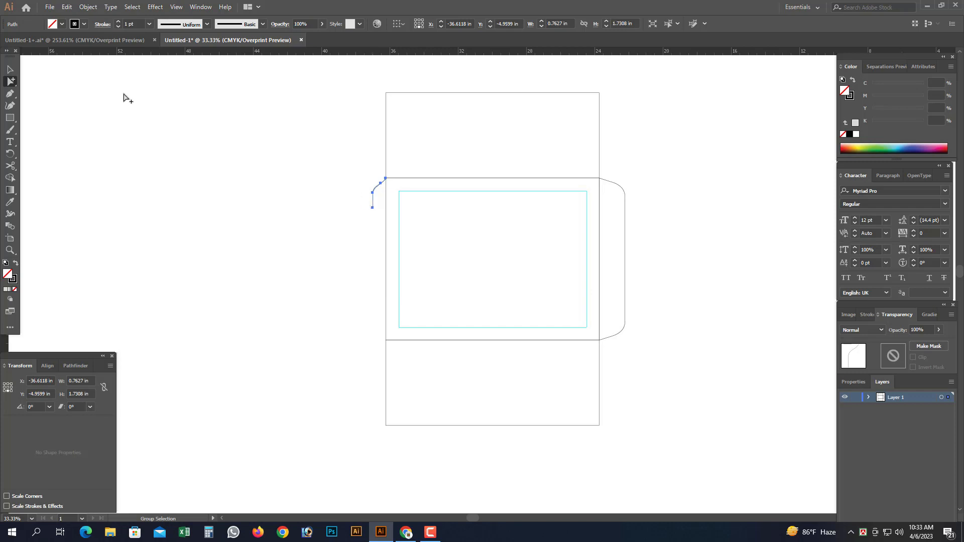
{"action": "left_click_drag", "start_coordinate": [10, 81], "coordinate": [44, 82]}
{"action": "left_click", "coordinate": [261, 151]}
{"action": "key", "text": "ctrl+space"}
{"action": "left_click_drag", "start_coordinate": [336, 167], "coordinate": [516, 325]}
{"action": "left_click_drag", "start_coordinate": [347, 210], "coordinate": [326, 359]}
Duplicate the left flap's half outline below the original and reflect the copy across the horizontal axis
{"action": "left_click_drag", "start_coordinate": [10, 82], "coordinate": [41, 94]}
{"action": "left_click_drag", "start_coordinate": [231, 111], "coordinate": [343, 184]}
{"action": "left_click_drag", "start_coordinate": [326, 135], "coordinate": [329, 195]}
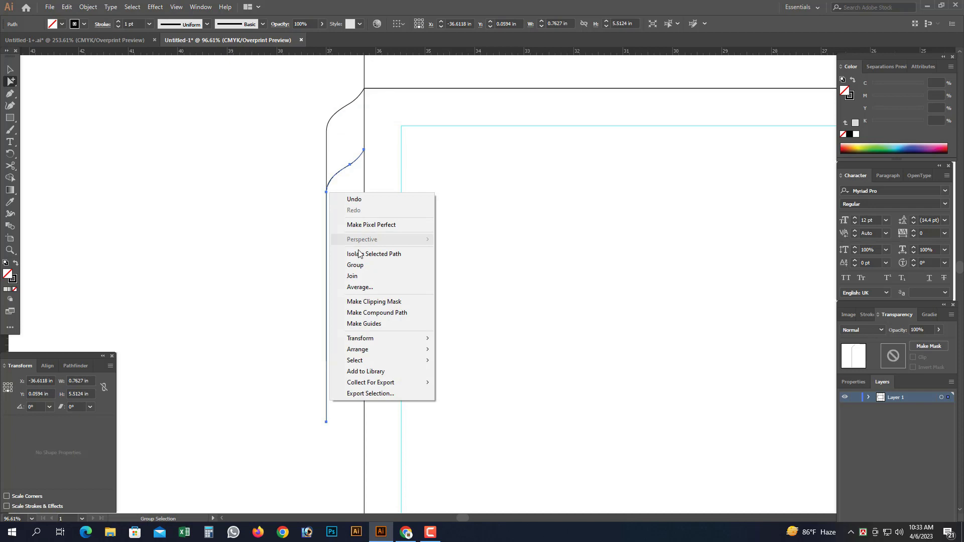
{"action": "mouse_move", "coordinate": [360, 338]}
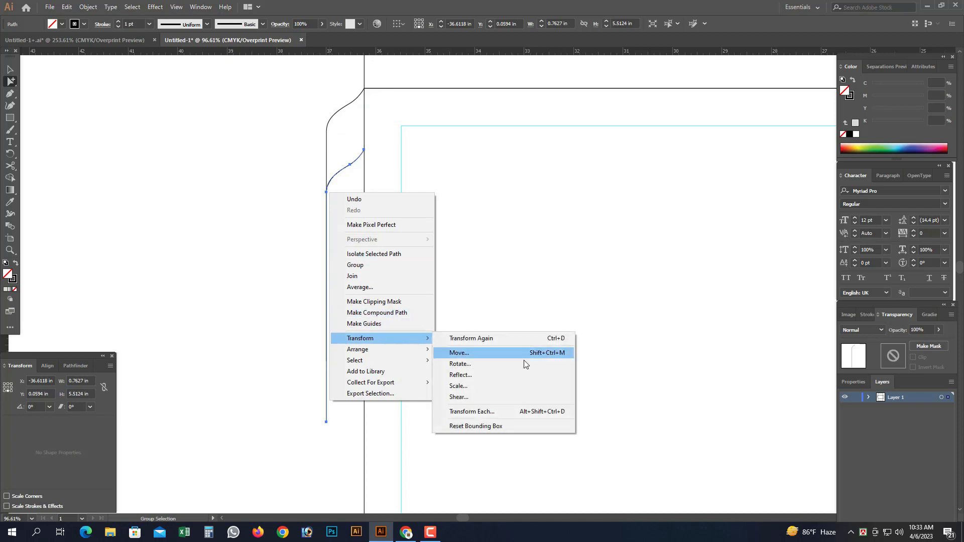
{"action": "left_click", "coordinate": [487, 375]}
{"action": "left_click", "coordinate": [666, 352]}
Move the mirrored left half straight down until its curved end meets the panel's lower left corner
{"action": "key", "text": "ctrl+minus"}
{"action": "key", "text": "ctrl+minus"}
{"action": "left_click_drag", "start_coordinate": [402, 171], "coordinate": [539, 345]}
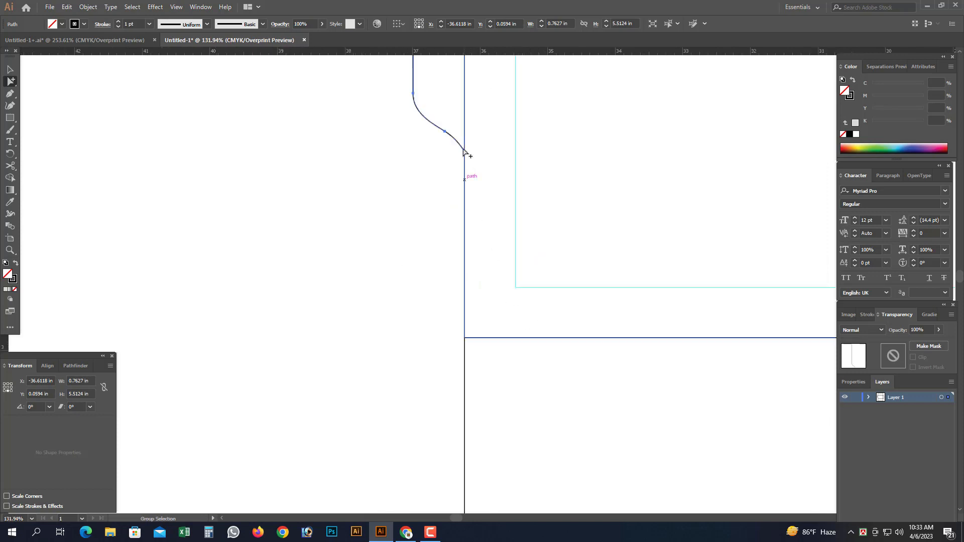
{"action": "left_click", "coordinate": [452, 151]}
{"action": "left_click_drag", "start_coordinate": [449, 135], "coordinate": [443, 319]}
Shorten the lower half's overlapping straight edge so its end point meets the end of the upper half
{"action": "key", "text": "ctrl+minus"}
{"action": "key", "text": "ctrl+minus"}
{"action": "key", "text": "ctrl+minus"}
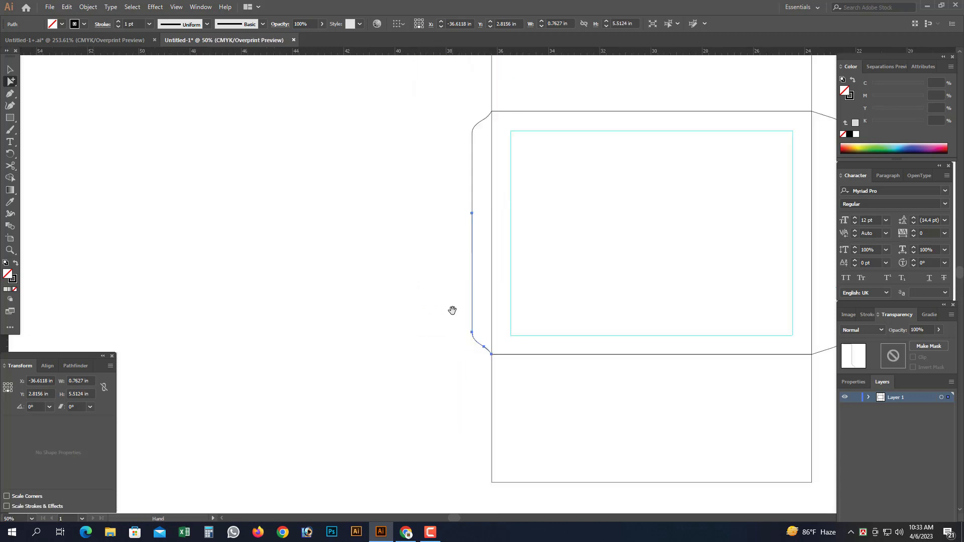
{"action": "left_click_drag", "start_coordinate": [463, 252], "coordinate": [495, 285]}
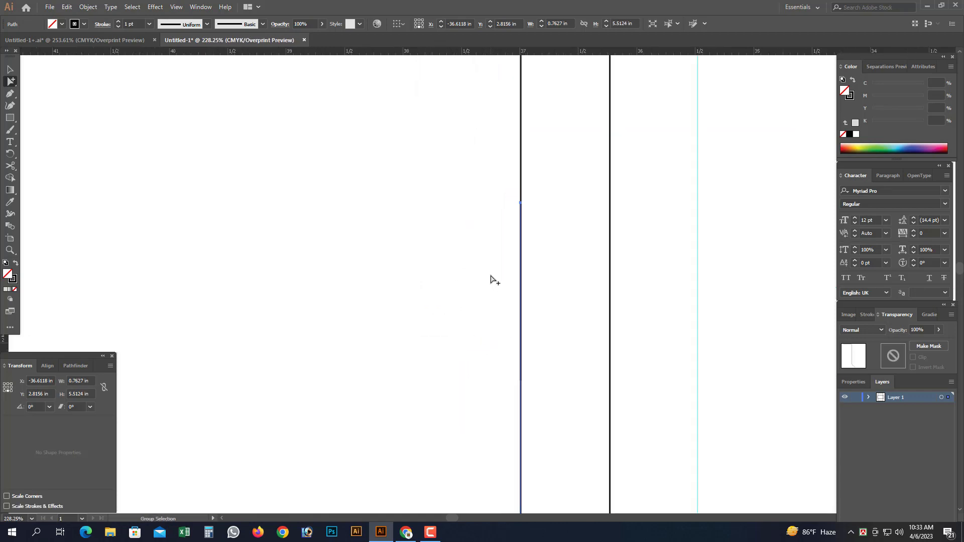
{"action": "left_click_drag", "start_coordinate": [14, 84], "coordinate": [60, 82]}
{"action": "left_click_drag", "start_coordinate": [522, 203], "coordinate": [555, 416]}
Join the facing end points of the left flap's upper and lower halves
{"action": "right_click", "coordinate": [554, 416]}
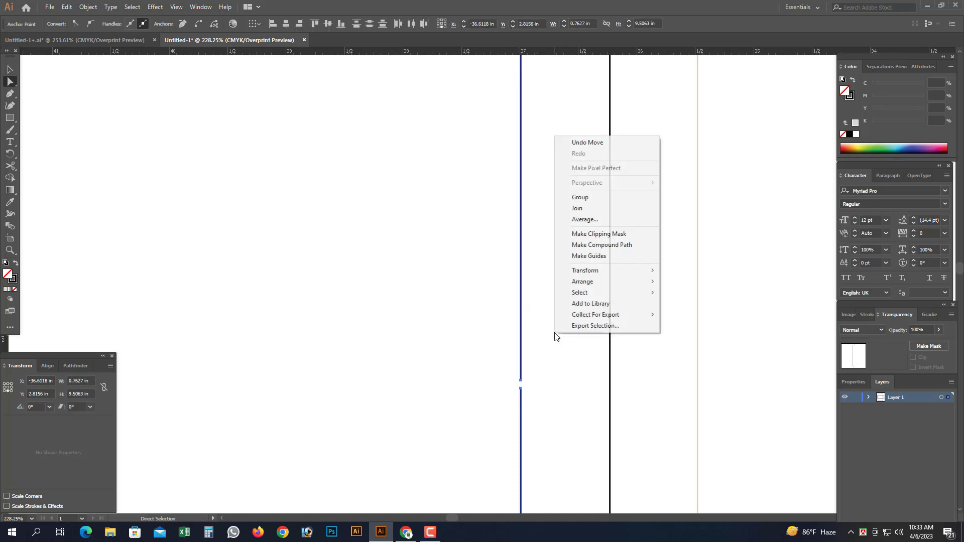
{"action": "left_click", "coordinate": [584, 213]}
{"action": "left_click", "coordinate": [555, 217]}
Join the left flap's open ends along the panel edge to close its outline
{"action": "scroll", "coordinate": [555, 217], "scroll_direction": "down", "scroll_amount": 5}
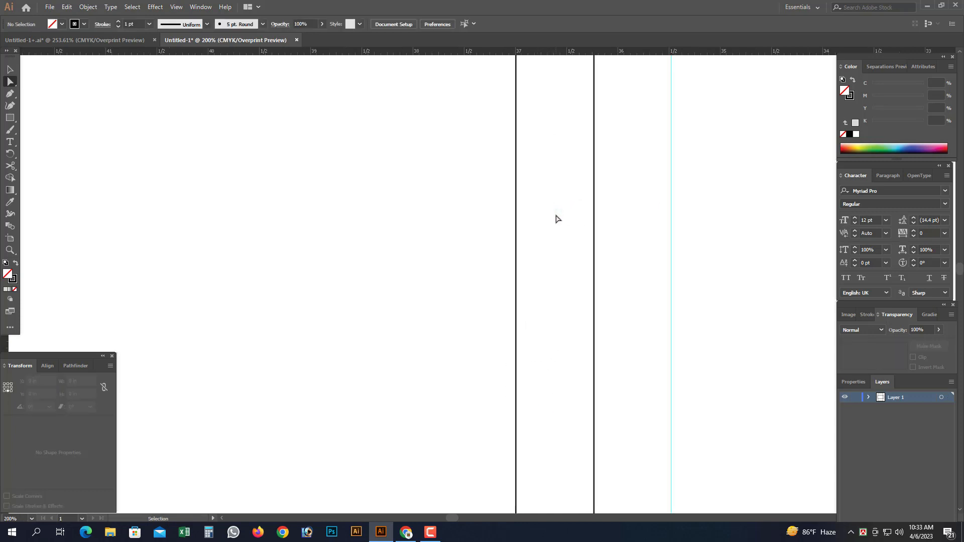
{"action": "left_click_drag", "start_coordinate": [557, 216], "coordinate": [379, 207]}
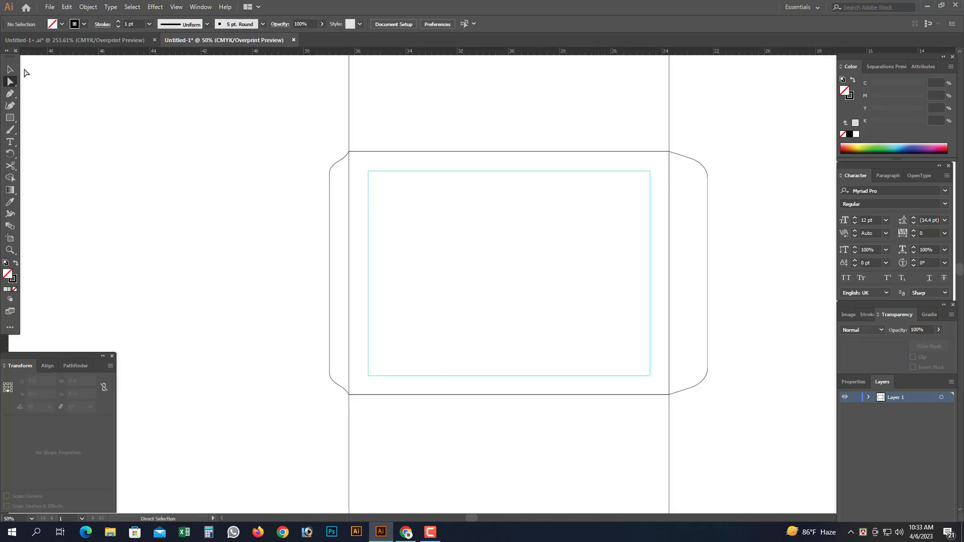
{"action": "left_click_drag", "start_coordinate": [10, 81], "coordinate": [53, 91]}
{"action": "left_click_drag", "start_coordinate": [311, 157], "coordinate": [333, 198]}
{"action": "right_click", "coordinate": [334, 197]}
{"action": "left_click", "coordinate": [357, 279]}
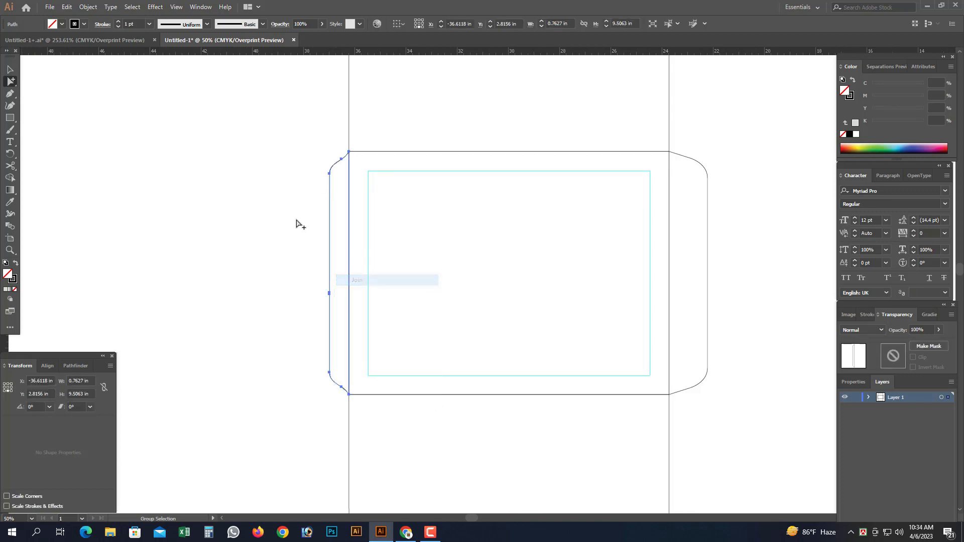
Try pulling the closed left flap away from the panel, and undo the move
{"action": "left_click_drag", "start_coordinate": [327, 217], "coordinate": [272, 211]}
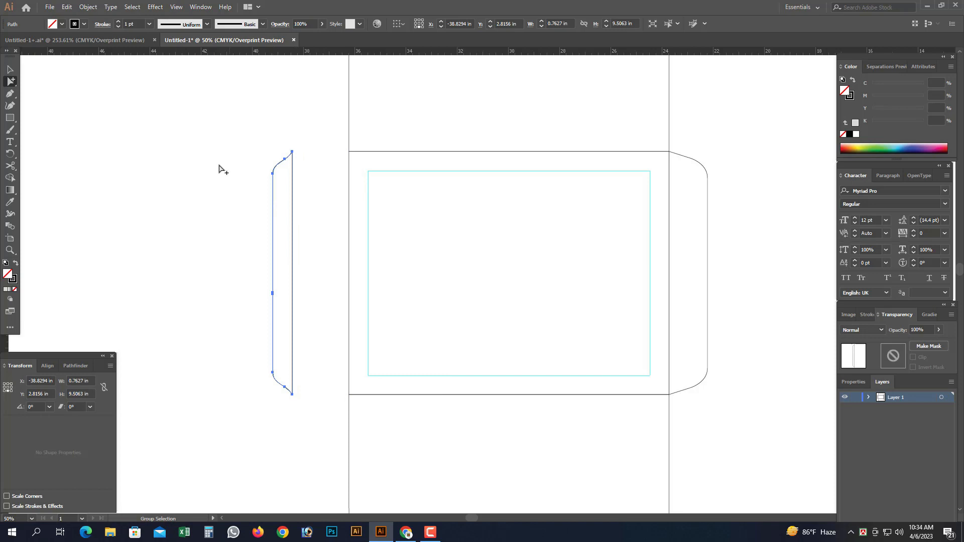
{"action": "left_click", "coordinate": [219, 169]}
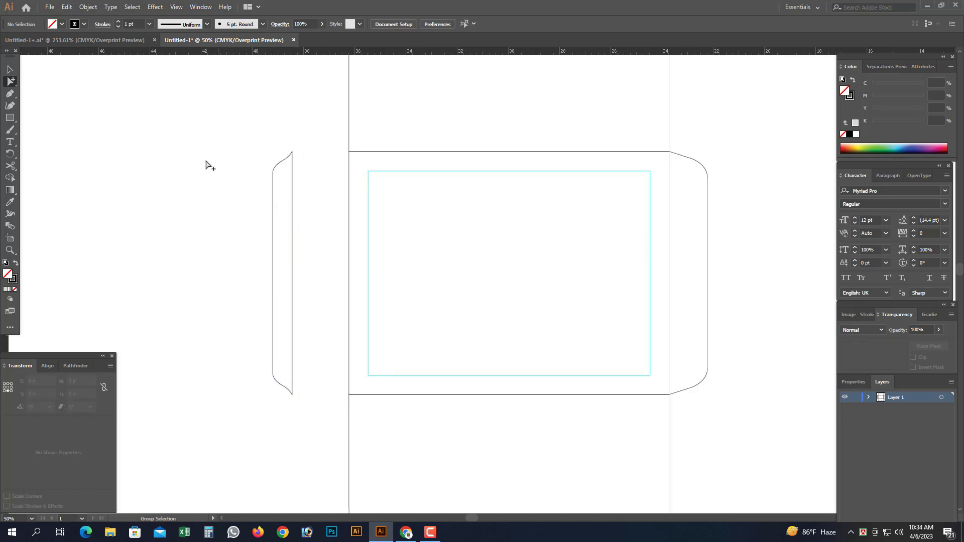
{"action": "key", "text": "ctrl+z"}
{"action": "left_click", "coordinate": [207, 158]}
Draw a closed sliver with a curved inner side over the upper flap's right end, about 0.66 in wide and 4.5 in tall, using the Pen tool
{"action": "key", "text": "ctrl+minus"}
{"action": "key", "text": "ctrl+minus"}
{"action": "key", "text": "ctrl+minus"}
{"action": "left_click_drag", "start_coordinate": [364, 162], "coordinate": [592, 410]}
{"action": "left_click_drag", "start_coordinate": [347, 92], "coordinate": [638, 473]}
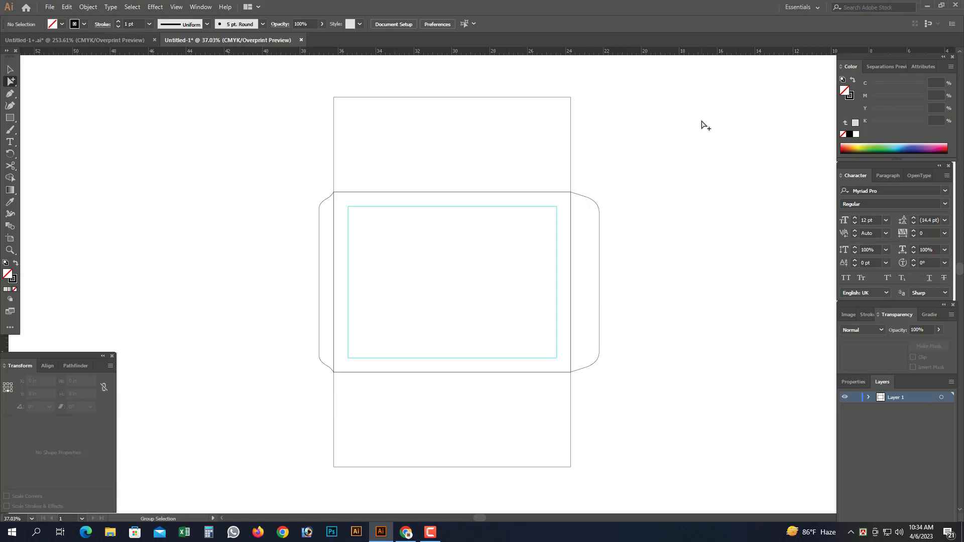
{"action": "key", "text": "ctrl+space"}
{"action": "left_click_drag", "start_coordinate": [507, 77], "coordinate": [633, 252]}
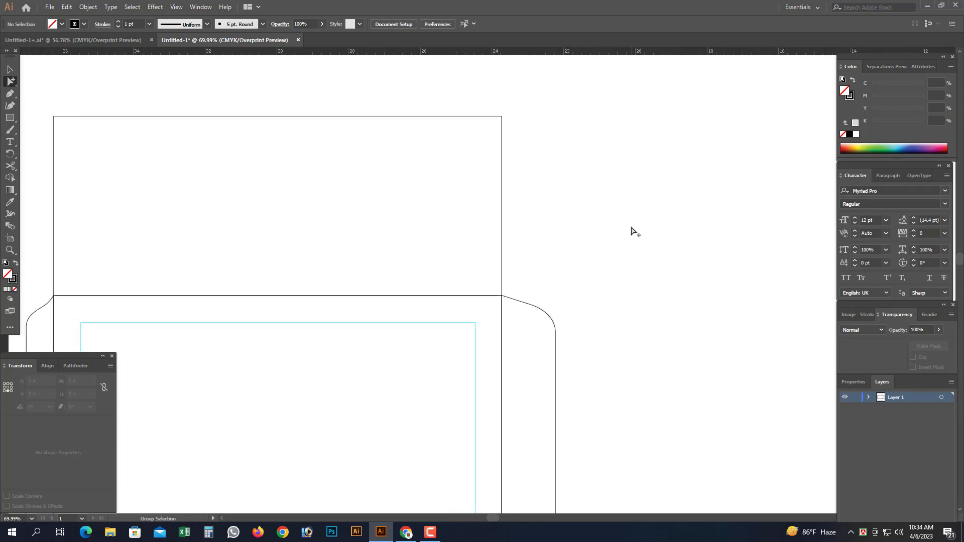
{"action": "left_click_drag", "start_coordinate": [474, 95], "coordinate": [540, 172]}
{"action": "left_click", "coordinate": [542, 173]}
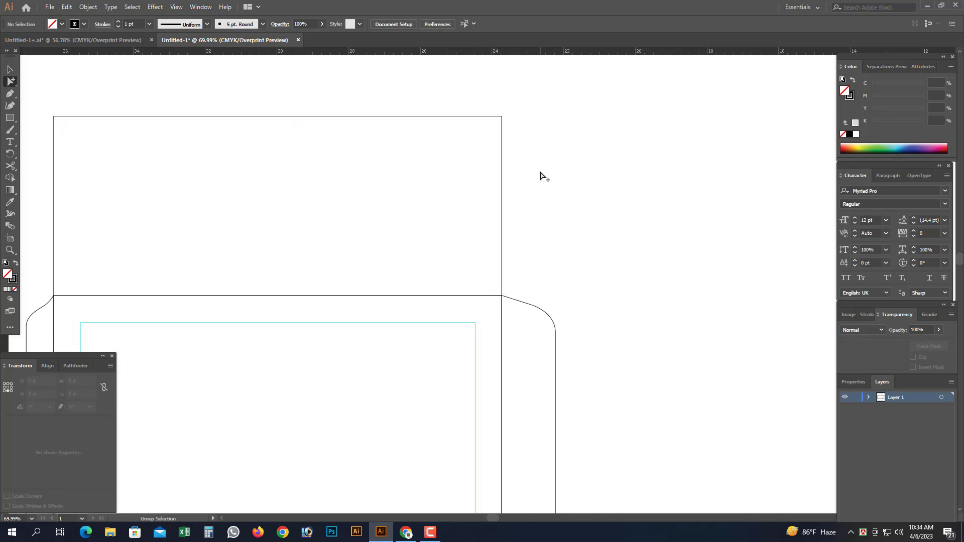
{"action": "left_click", "coordinate": [10, 94]}
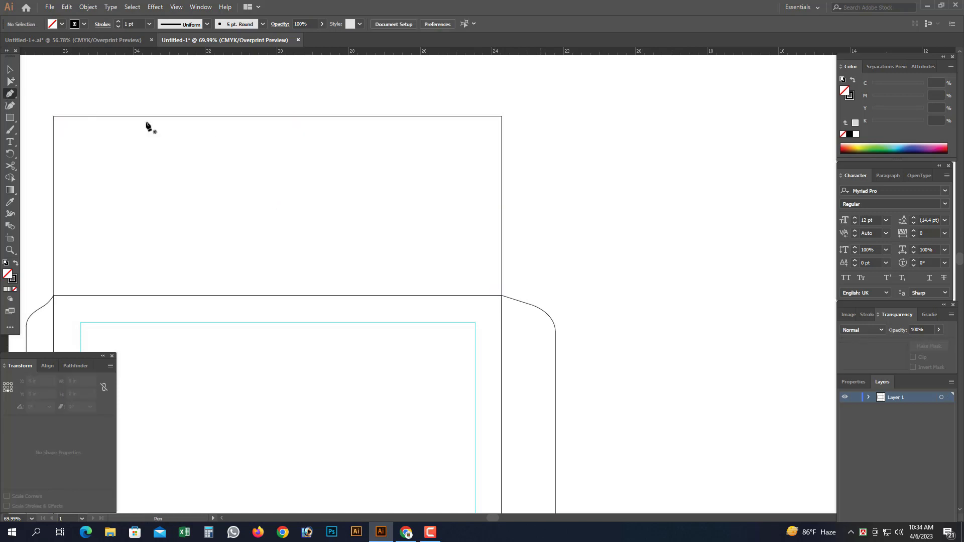
{"action": "left_click", "coordinate": [478, 117]}
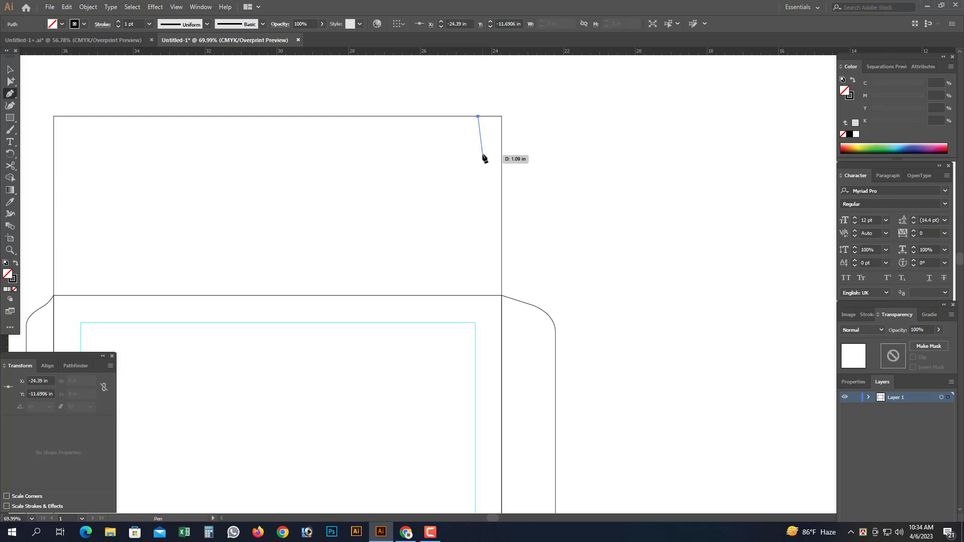
{"action": "left_click_drag", "start_coordinate": [484, 153], "coordinate": [482, 157]}
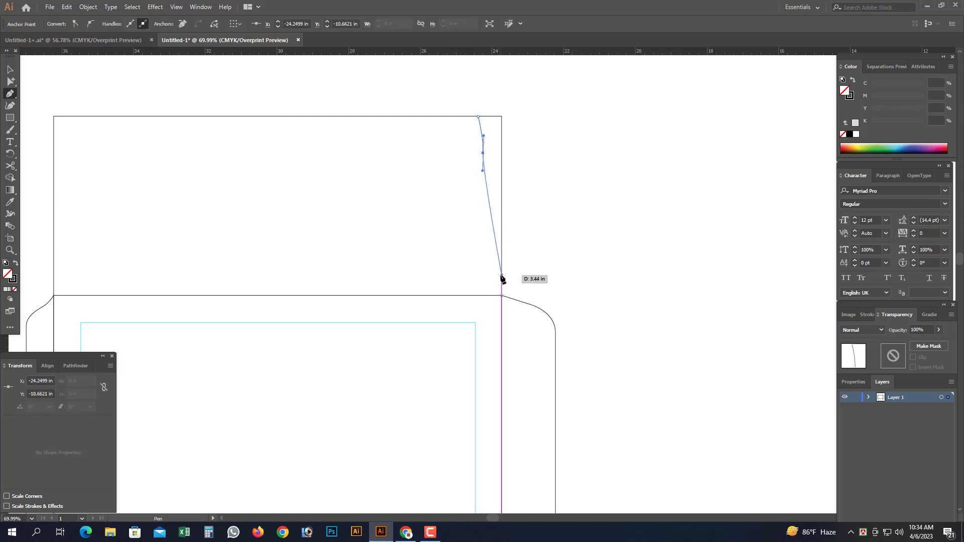
{"action": "left_click_drag", "start_coordinate": [502, 277], "coordinate": [525, 303]}
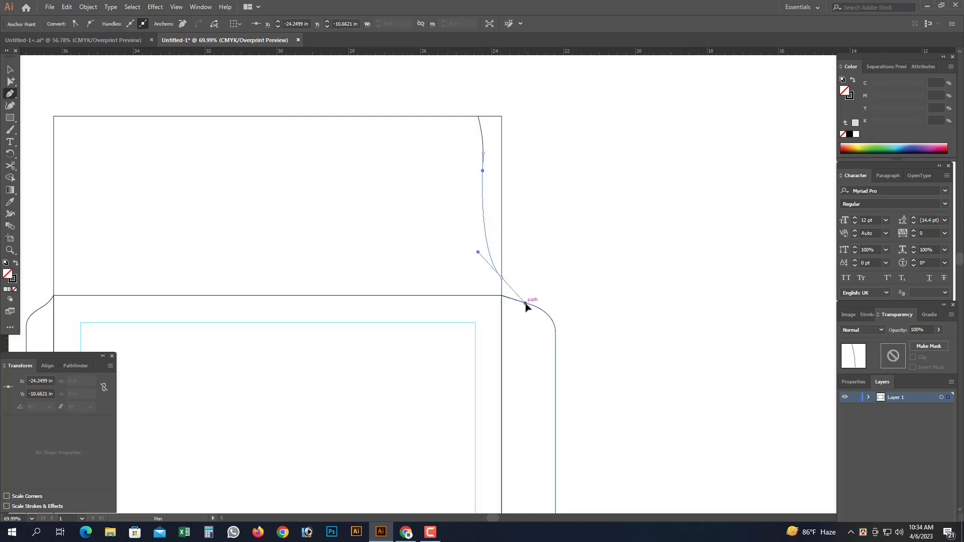
{"action": "left_click", "coordinate": [502, 278]}
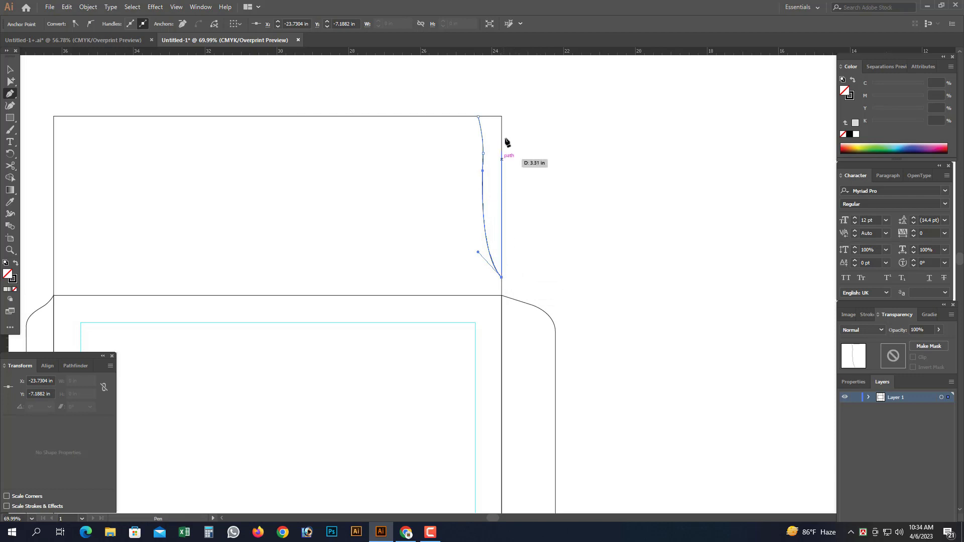
{"action": "left_click", "coordinate": [501, 117]}
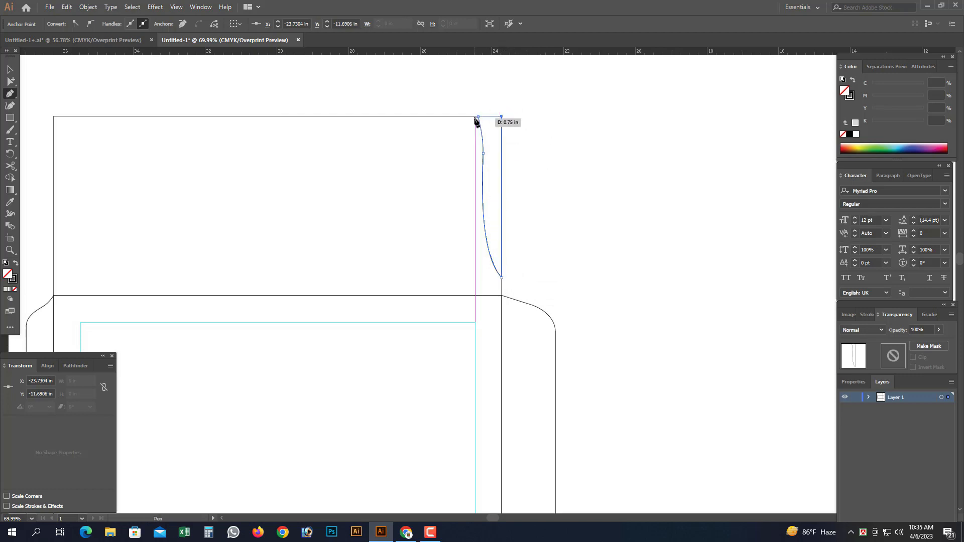
{"action": "left_click", "coordinate": [478, 116]}
{"action": "left_click", "coordinate": [7, 81]}
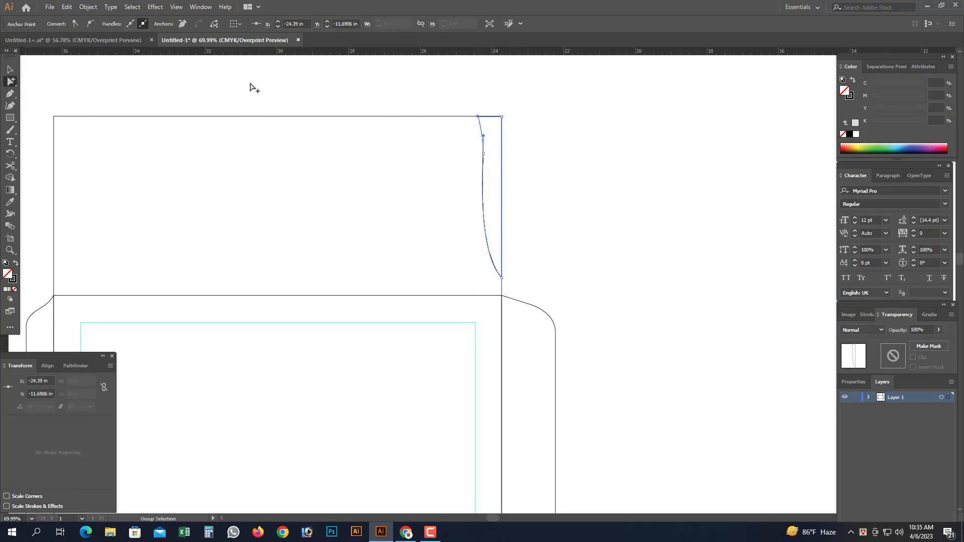
{"action": "left_click", "coordinate": [249, 88]}
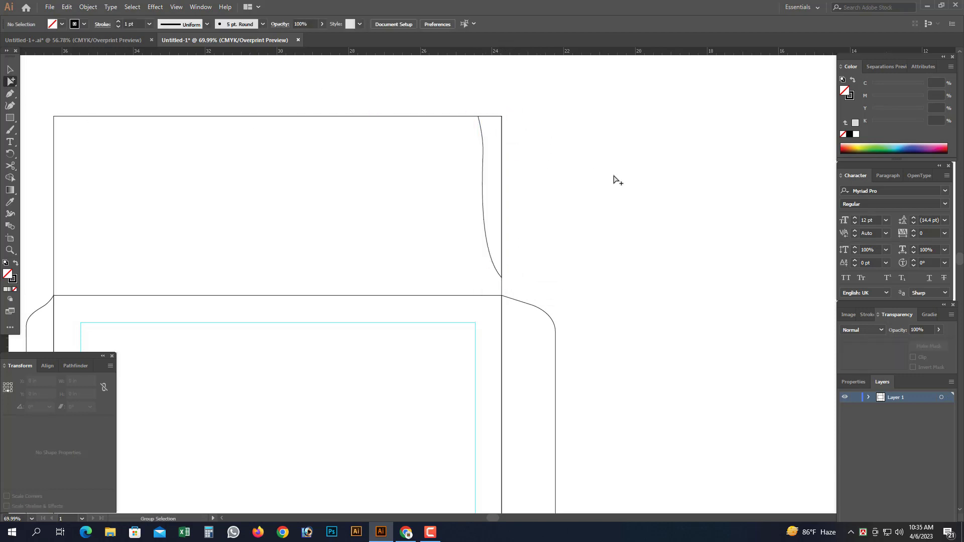
Cut the curved sliver out of the upper flap's right end with the Shape Builder
{"action": "left_click", "coordinate": [482, 114]}
{"action": "left_click", "coordinate": [501, 155]}
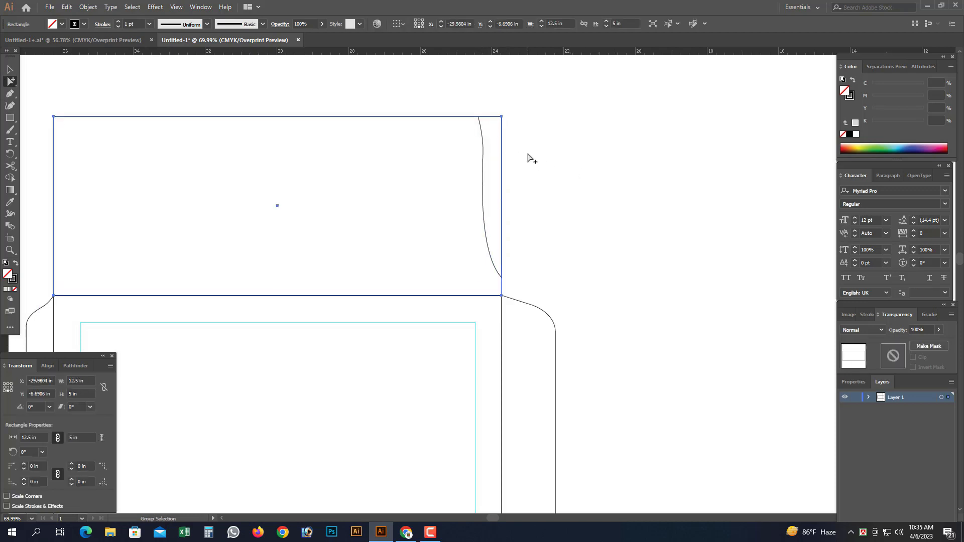
{"action": "left_click", "coordinate": [529, 156]}
{"action": "left_click_drag", "start_coordinate": [471, 106], "coordinate": [538, 175]}
{"action": "key", "text": "shift+m"}
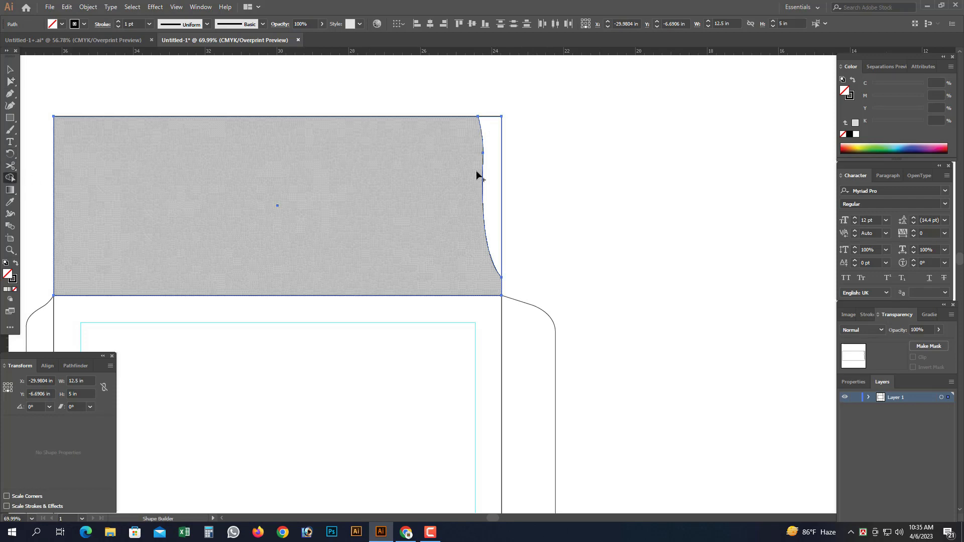
{"action": "left_click", "coordinate": [500, 153], "text": "alt"}
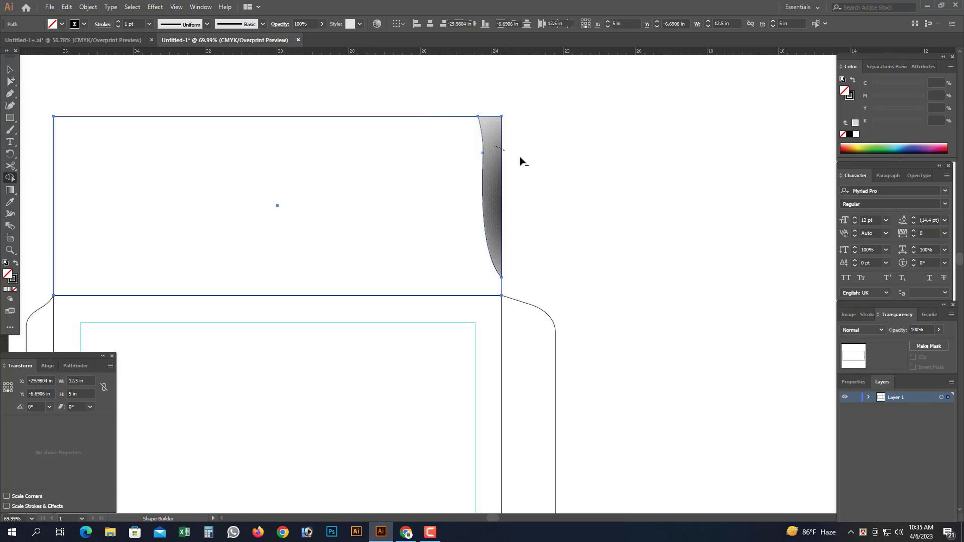
{"action": "key", "text": "a"}
{"action": "left_click", "coordinate": [322, 62]}
Copy the trimmed upper flap straight down over the lower flap and reflect the copy across the horizontal axis
{"action": "key", "text": "ctrl+minus"}
{"action": "key", "text": "ctrl+minus"}
{"action": "key", "text": "ctrl+minus"}
{"action": "key", "text": "ctrl+minus"}
{"action": "left_click_drag", "start_coordinate": [400, 206], "coordinate": [381, 138]}
{"action": "left_click_drag", "start_coordinate": [391, 226], "coordinate": [498, 447]}
{"action": "left_click_drag", "start_coordinate": [617, 93], "coordinate": [485, 152]}
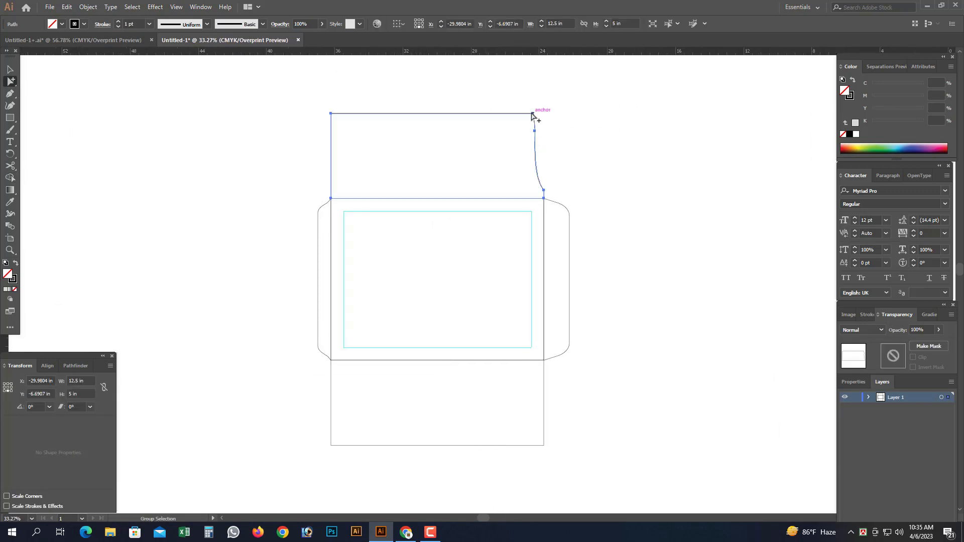
{"action": "left_click_drag", "start_coordinate": [532, 114], "coordinate": [504, 233]}
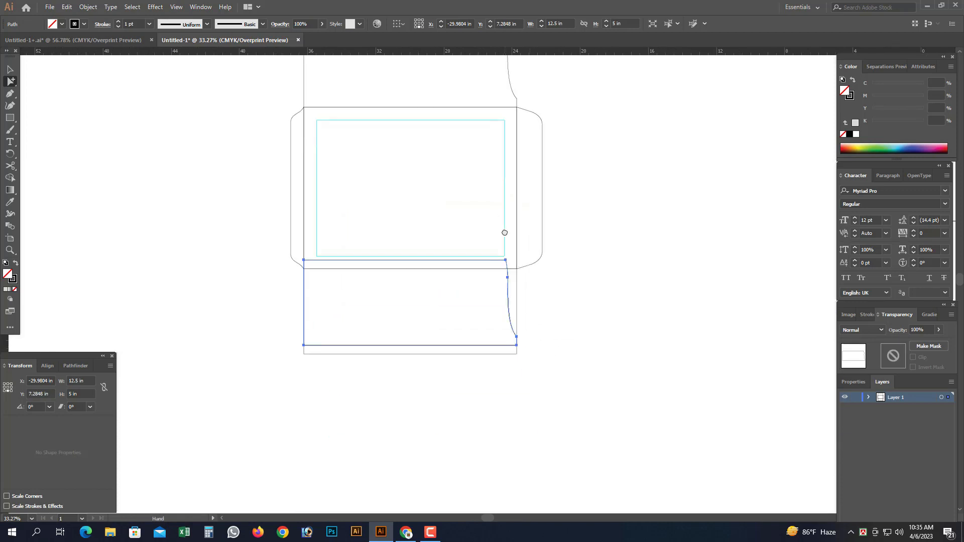
{"action": "right_click", "coordinate": [504, 232]}
{"action": "mouse_move", "coordinate": [581, 378]}
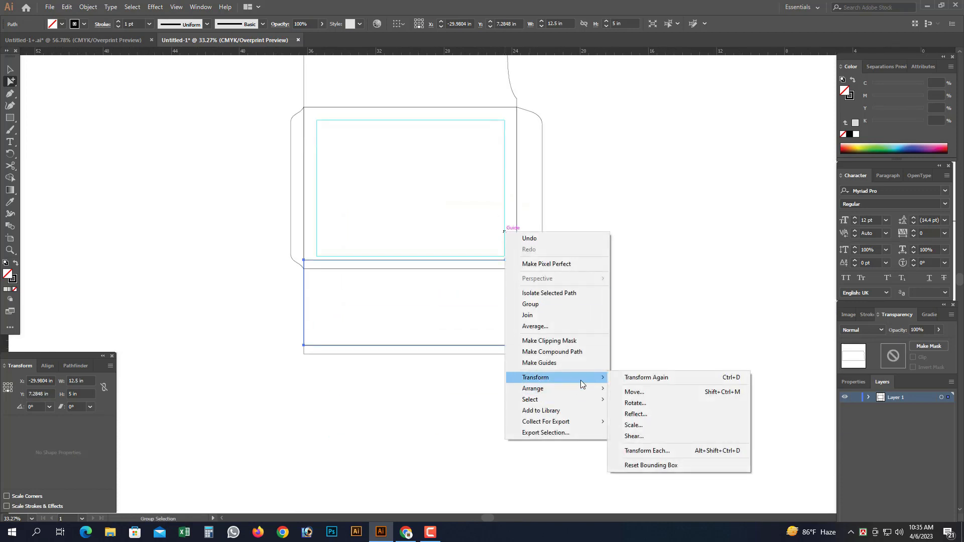
{"action": "left_click", "coordinate": [650, 413]}
{"action": "left_click", "coordinate": [720, 356]}
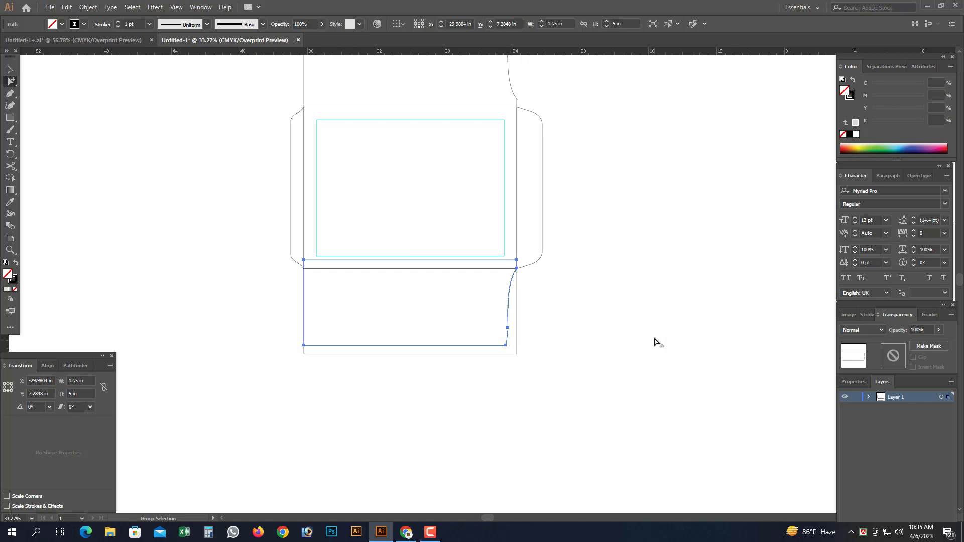
Align the reflected flap with the panel's lower edge and delete the plain lower rectangle
{"action": "left_click_drag", "start_coordinate": [506, 346], "coordinate": [442, 327]}
{"action": "left_click", "coordinate": [595, 360]}
{"action": "key", "text": "Delete"}
{"action": "key", "text": "ctrl+z"}
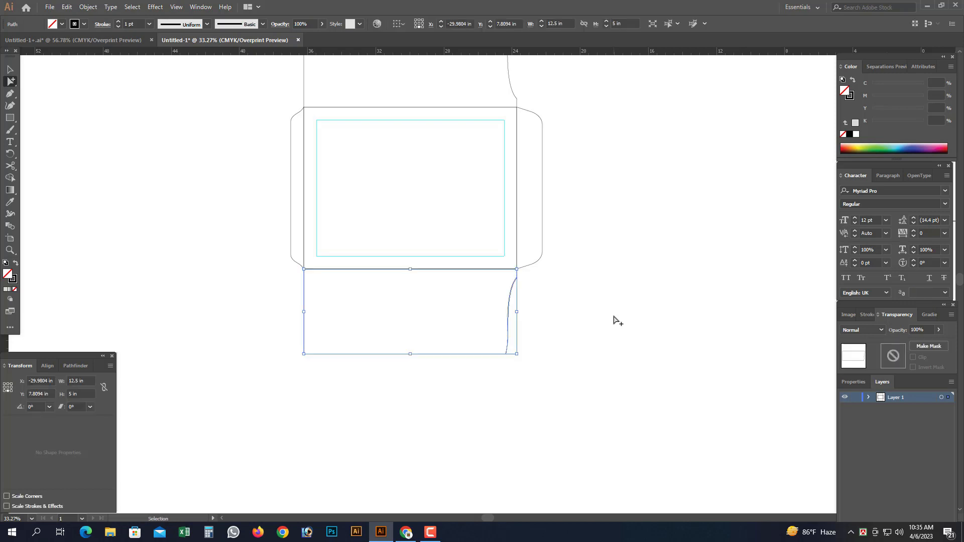
Examine the corner where the left flap, panel and lower flap meet, as well as the whole dieline
{"action": "left_click_drag", "start_coordinate": [273, 252], "coordinate": [388, 311]}
{"action": "left_click", "coordinate": [315, 247]}
{"action": "key", "text": "ctrl+minus"}
{"action": "key", "text": "ctrl+minus"}
{"action": "key", "text": "ctrl+minus"}
{"action": "key", "text": "ctrl+minus"}
{"action": "key", "text": "ctrl+minus"}
{"action": "key", "text": "ctrl+minus"}
{"action": "key", "text": "ctrl+minus"}
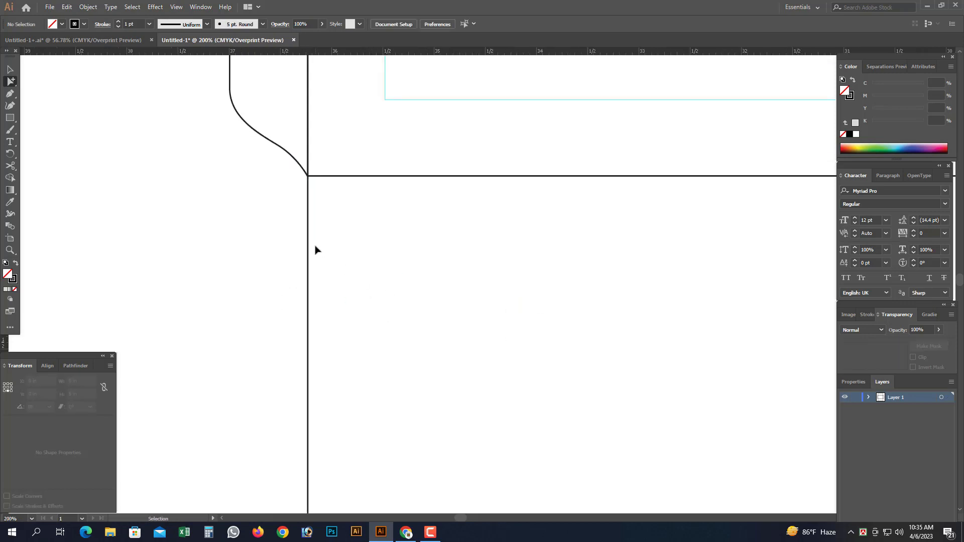
{"action": "left_click_drag", "start_coordinate": [608, 180], "coordinate": [468, 258]}
{"action": "left_click_drag", "start_coordinate": [276, 137], "coordinate": [591, 478]}
{"action": "left_click_drag", "start_coordinate": [573, 438], "coordinate": [427, 392]}
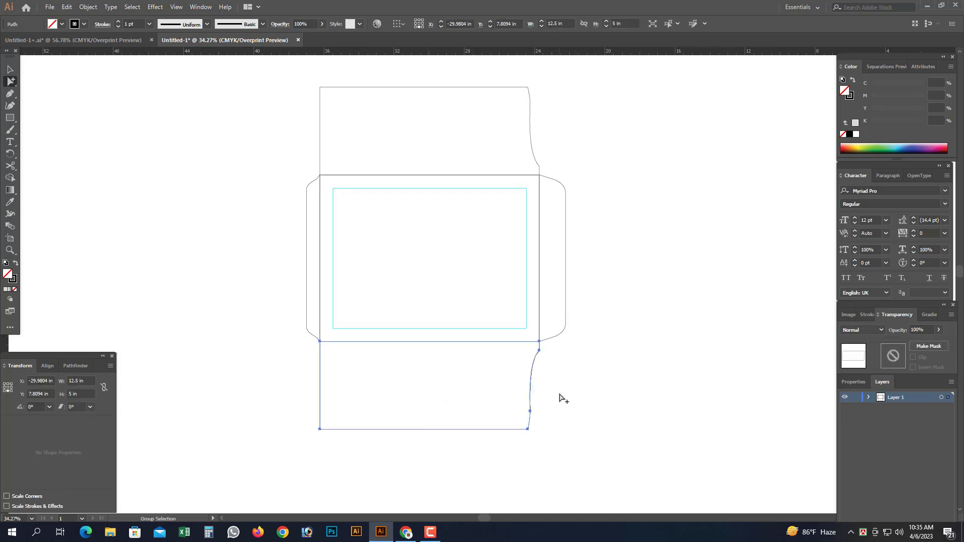
Try folding the lower flap onto the panel by reflecting it across the horizontal axis and moving it up to the panel's lower edge
{"action": "left_click_drag", "start_coordinate": [527, 431], "coordinate": [527, 415]}
{"action": "key", "text": "ctrl+z"}
{"action": "right_click", "coordinate": [628, 395]}
{"action": "mouse_move", "coordinate": [693, 327]}
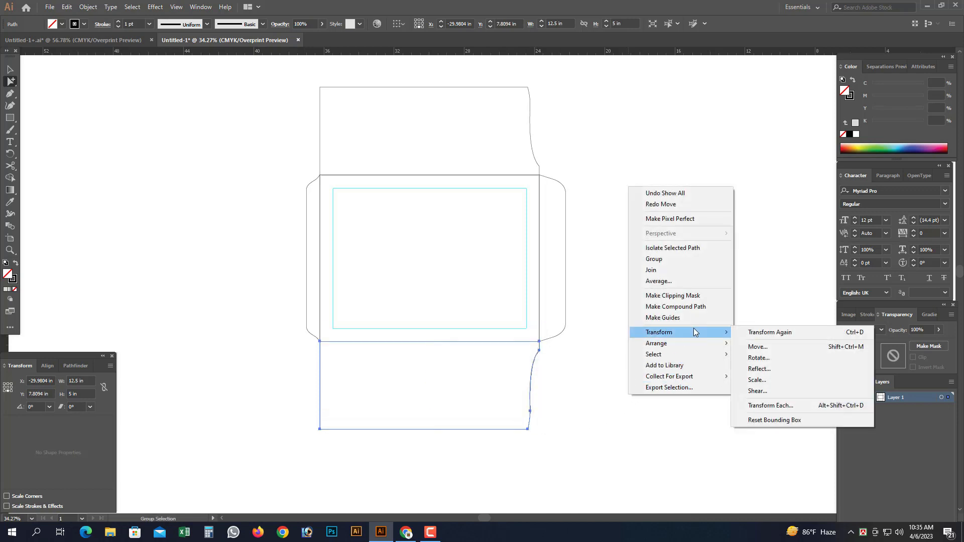
{"action": "left_click", "coordinate": [775, 369]}
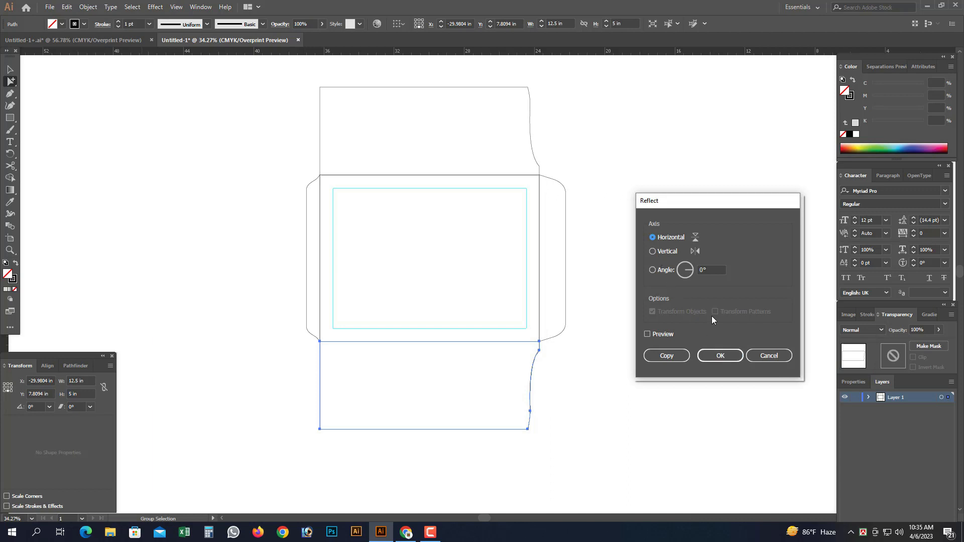
{"action": "left_click", "coordinate": [720, 356]}
{"action": "left_click", "coordinate": [697, 341]}
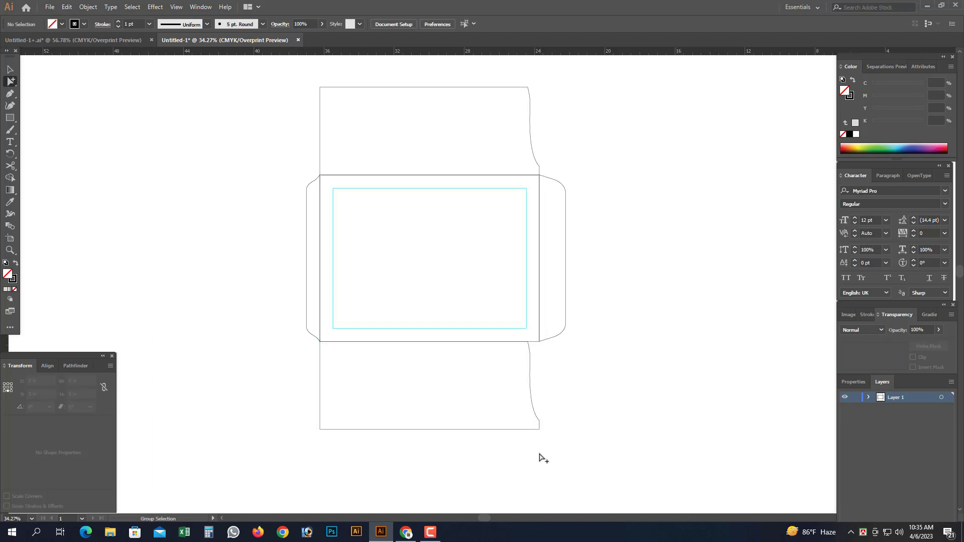
{"action": "left_click_drag", "start_coordinate": [533, 429], "coordinate": [533, 346]}
Try folding the upper flap onto the panel by reflecting it across the horizontal axis and moving it down to the panel's upper edge
{"action": "scroll", "coordinate": [592, 279], "scroll_direction": "up", "scroll_amount": 2}
{"action": "left_click_drag", "start_coordinate": [537, 127], "coordinate": [507, 160]}
{"action": "right_click", "coordinate": [507, 160]}
{"action": "mouse_move", "coordinate": [552, 307]}
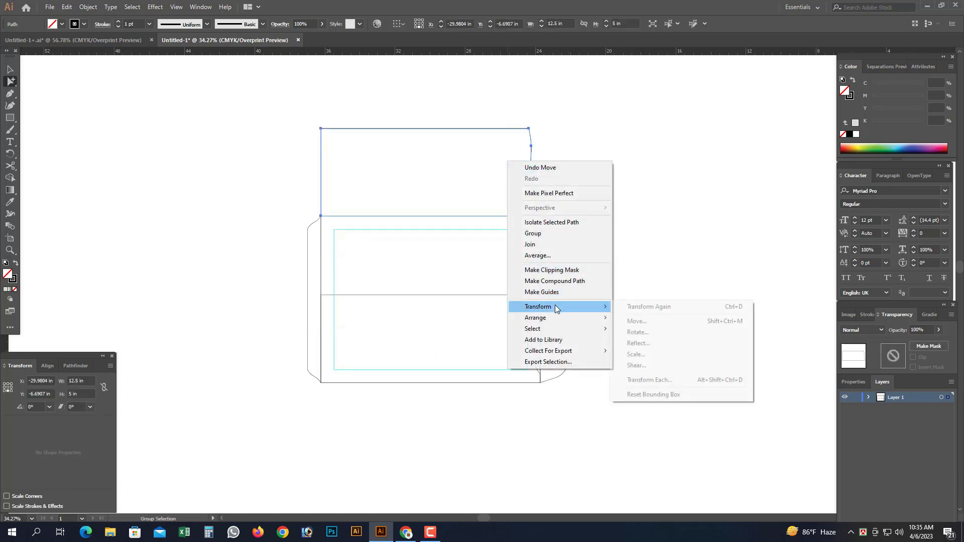
{"action": "left_click", "coordinate": [649, 342]}
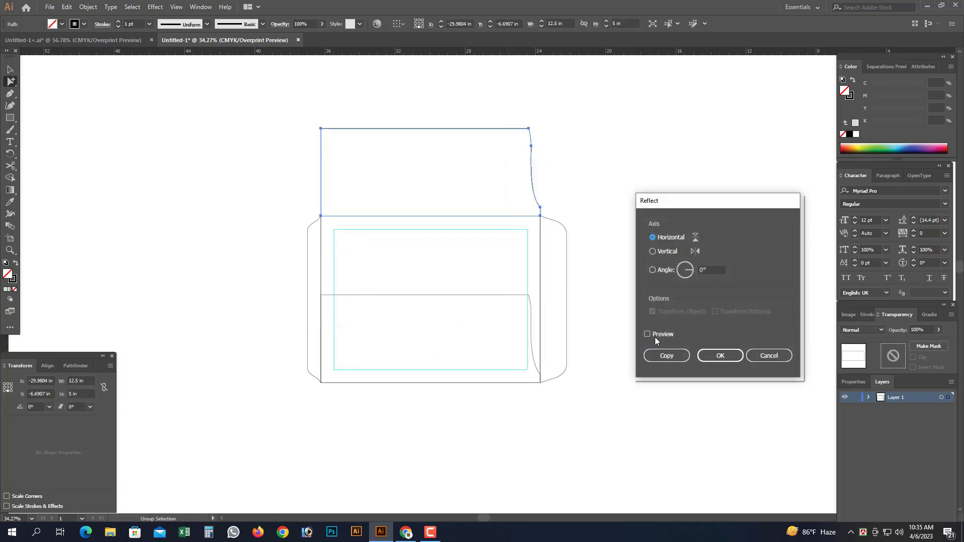
{"action": "left_click", "coordinate": [717, 355]}
{"action": "left_click_drag", "start_coordinate": [511, 129], "coordinate": [505, 217]}
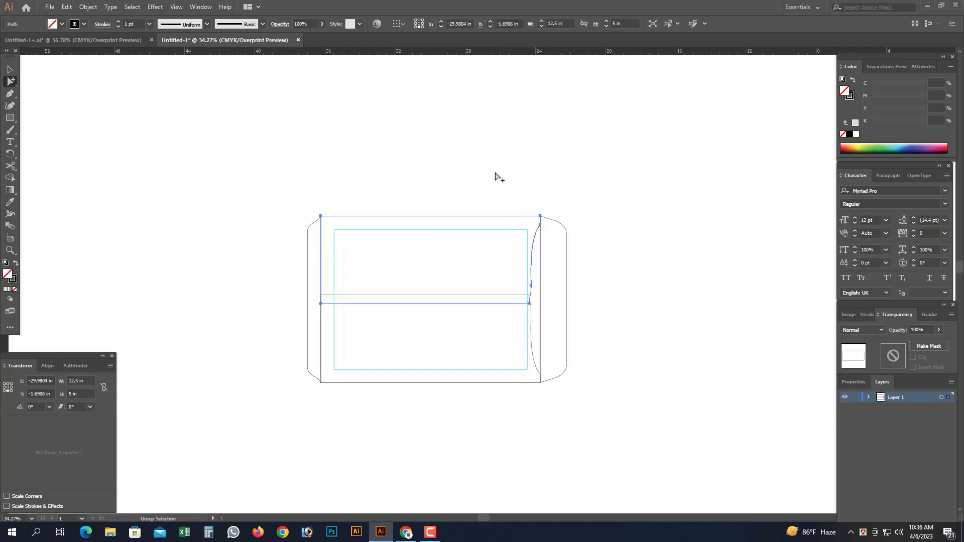
{"action": "left_click", "coordinate": [496, 173]}
Examine how the folded flaps overlap across the panel's middle and how their curved ends line up along the right edge
{"action": "left_click_drag", "start_coordinate": [307, 197], "coordinate": [661, 376]}
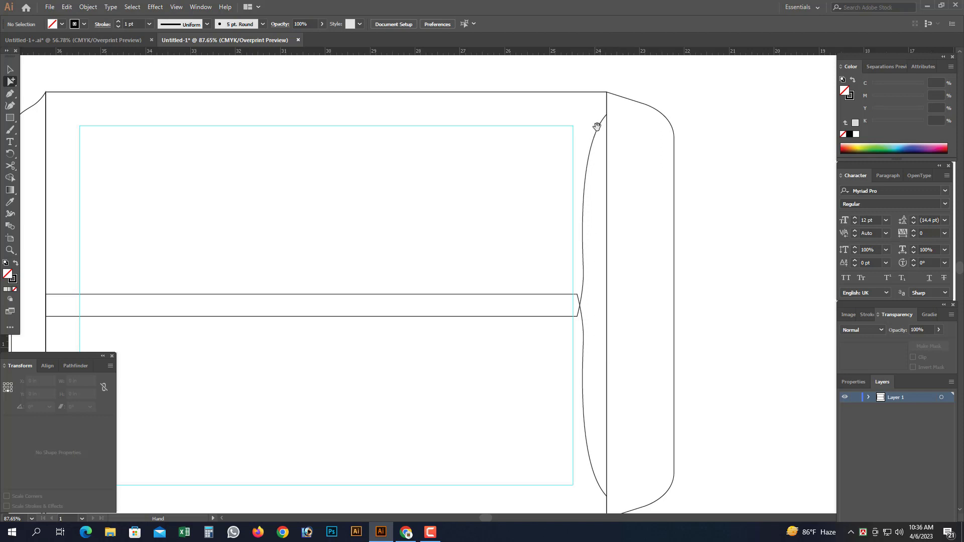
{"action": "left_click_drag", "start_coordinate": [593, 400], "coordinate": [578, 265]}
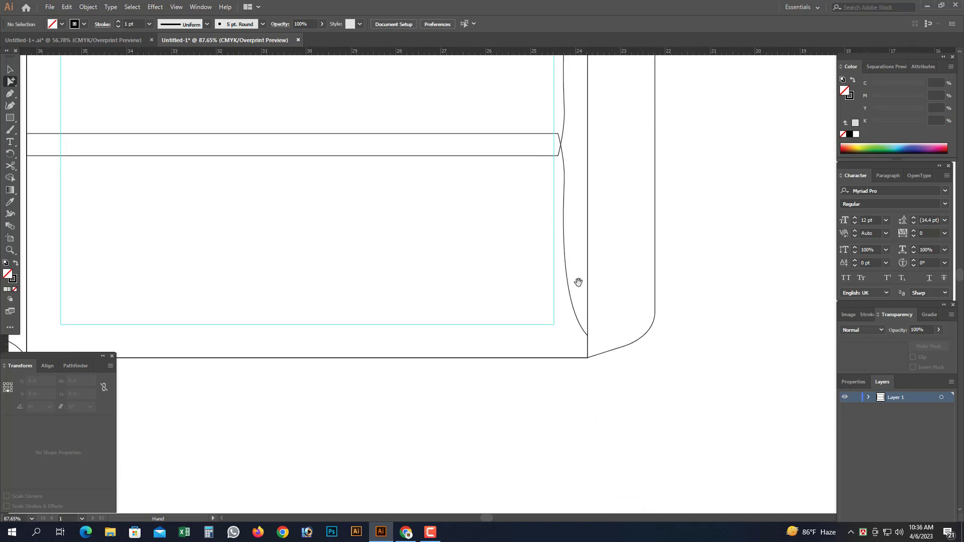
{"action": "left_click_drag", "start_coordinate": [578, 246], "coordinate": [570, 346]}
{"action": "left_click_drag", "start_coordinate": [567, 239], "coordinate": [559, 324]}
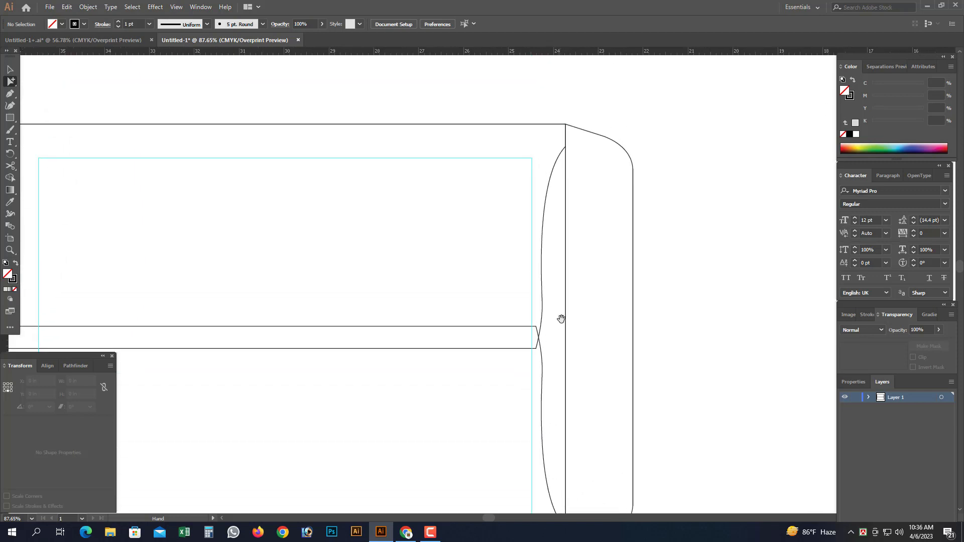
{"action": "key", "text": "ctrl+minus"}
{"action": "key", "text": "ctrl+minus"}
{"action": "key", "text": "ctrl+minus"}
{"action": "left_click_drag", "start_coordinate": [261, 171], "coordinate": [654, 456]}
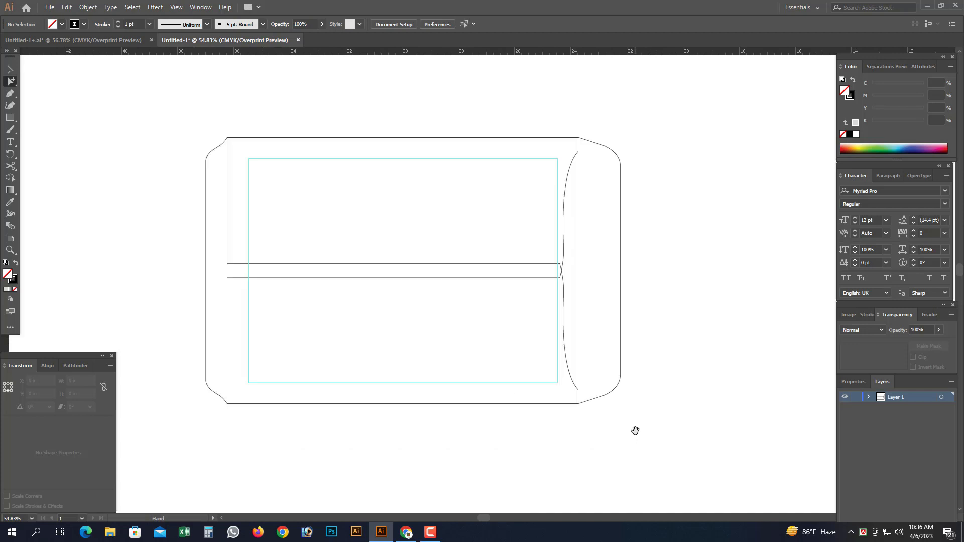
{"action": "key", "text": "ctrl+minus"}
{"action": "key", "text": "ctrl+minus"}
{"action": "left_click_drag", "start_coordinate": [347, 173], "coordinate": [657, 478]}
{"action": "left_click_drag", "start_coordinate": [224, 121], "coordinate": [657, 418]}
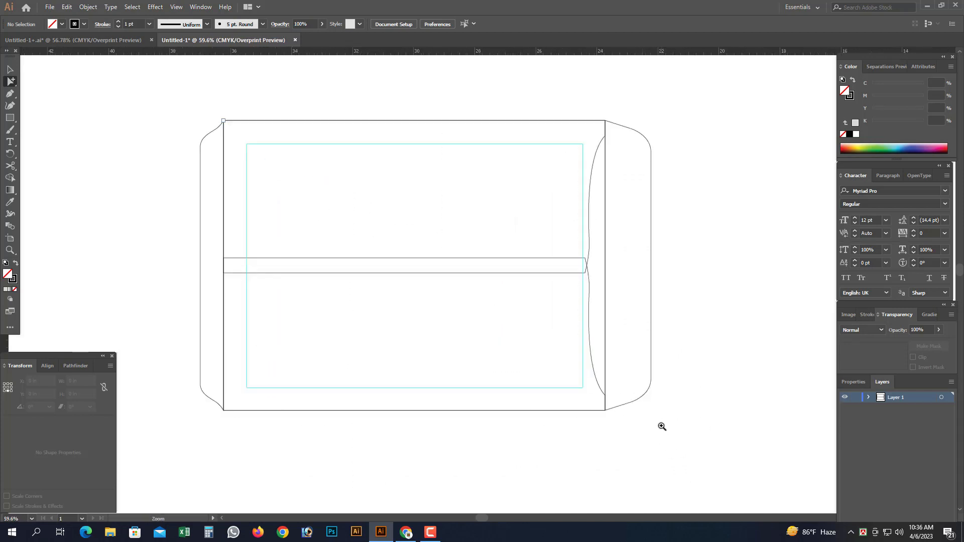
Undo the trial folding of the upper and lower flaps
{"action": "key", "text": "ctrl+z"}
{"action": "key", "text": "ctrl+z"}
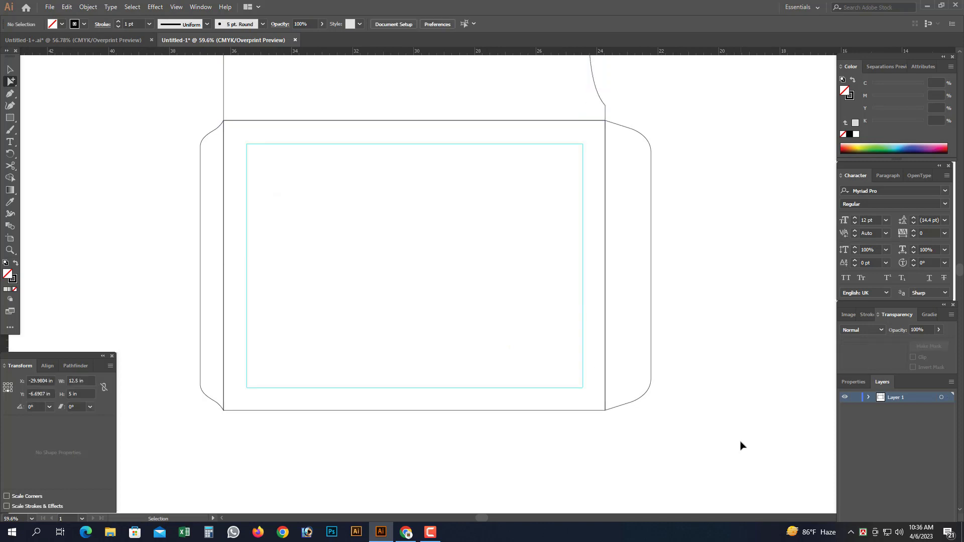
Examine the complete dieline, including the panel, both side flaps and the curved-end upper and lower flaps
{"action": "key", "text": "ctrl+minus"}
{"action": "key", "text": "ctrl+minus"}
{"action": "key", "text": "ctrl+minus"}
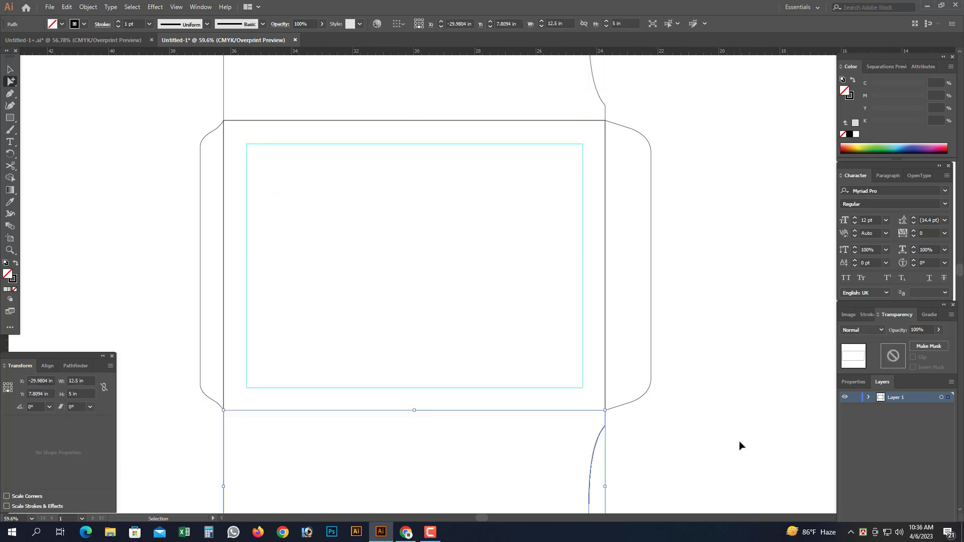
{"action": "left_click_drag", "start_coordinate": [670, 283], "coordinate": [645, 390]}
{"action": "left_click_drag", "start_coordinate": [345, 149], "coordinate": [674, 473]}
{"action": "left_click_drag", "start_coordinate": [639, 422], "coordinate": [643, 436]}
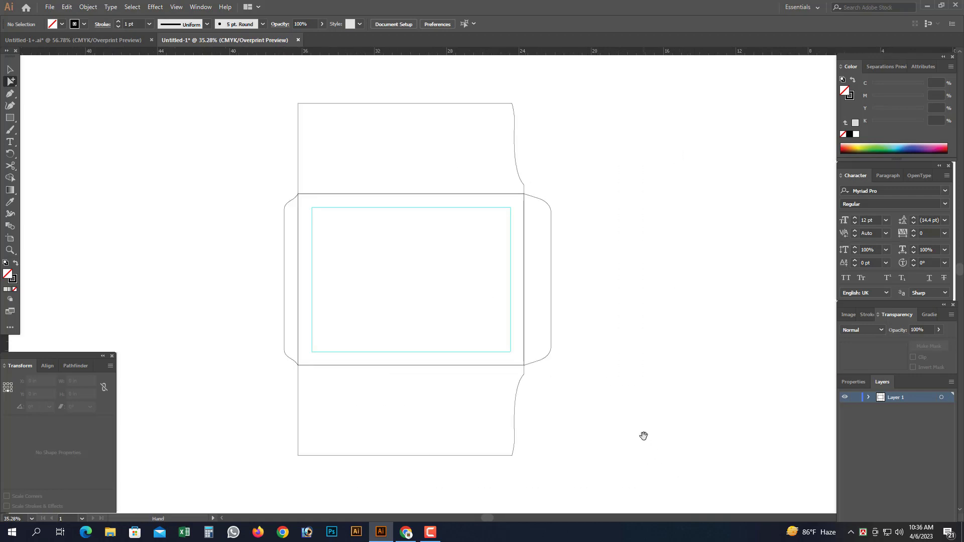
{"action": "left_click_drag", "start_coordinate": [577, 246], "coordinate": [533, 287]}
{"action": "left_click_drag", "start_coordinate": [265, 234], "coordinate": [296, 271]}
{"action": "left_click", "coordinate": [256, 235]}
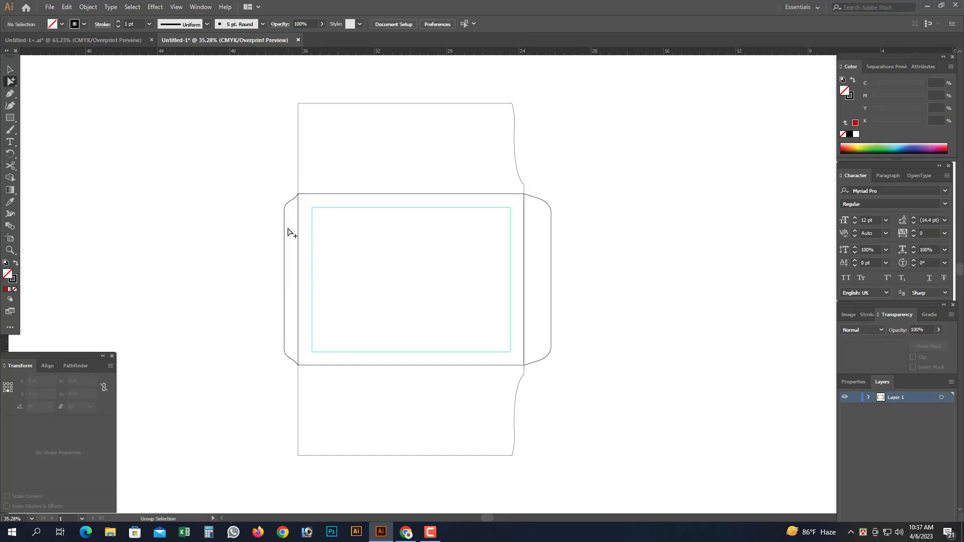
Fill the left side flap with dark red (C 0, M 100, Y 100, K 30) and give it no stroke
{"action": "left_click", "coordinate": [286, 233]}
{"action": "key", "text": "shift+x"}
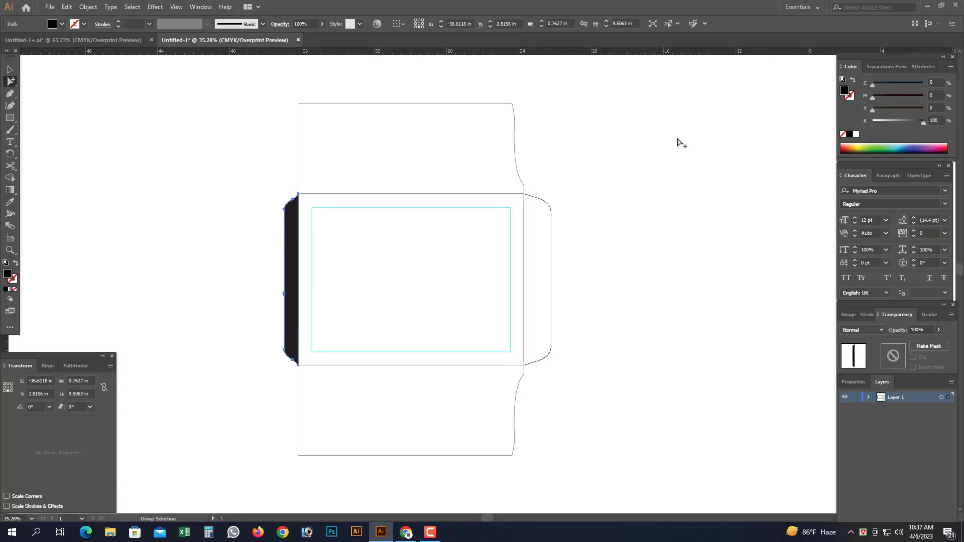
{"action": "left_click", "coordinate": [856, 135]}
{"action": "left_click_drag", "start_coordinate": [872, 97], "coordinate": [924, 97]}
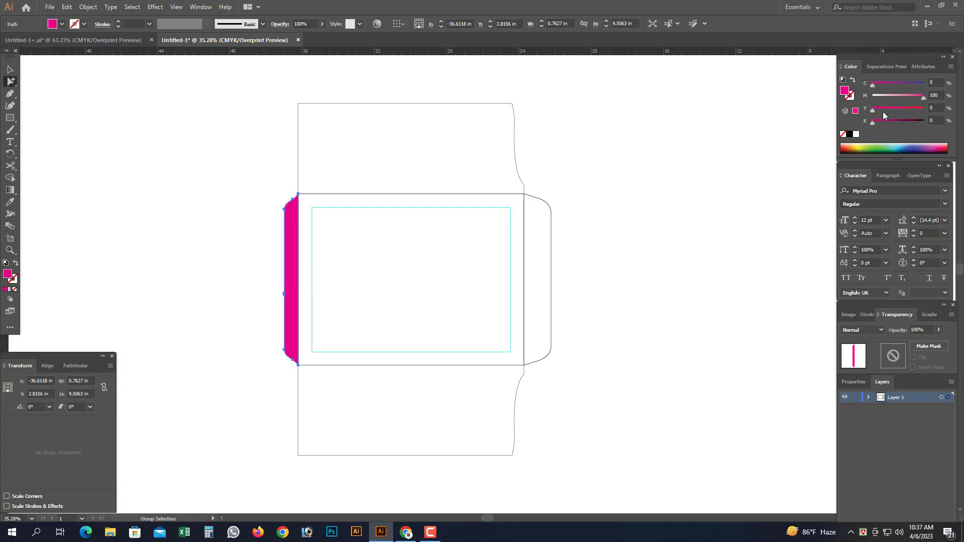
{"action": "left_click", "coordinate": [934, 121]}
{"action": "type", "text": "30"}
{"action": "key", "text": "Return"}
Apply the left flap's dark red fill to the right side flap with the Eyedropper
{"action": "left_click_drag", "start_coordinate": [573, 246], "coordinate": [541, 266]}
{"action": "left_click", "coordinate": [579, 263]}
{"action": "left_click", "coordinate": [551, 249]}
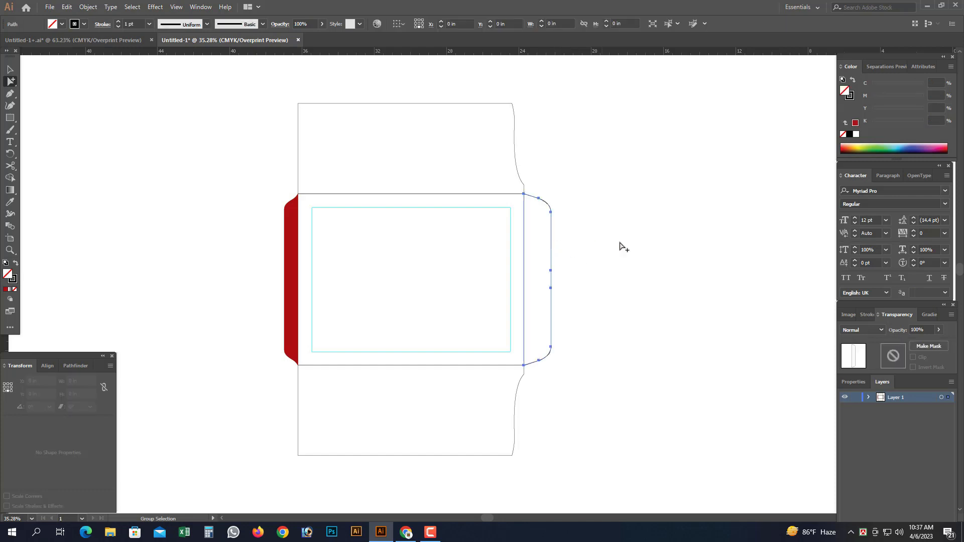
{"action": "left_click", "coordinate": [18, 201]}
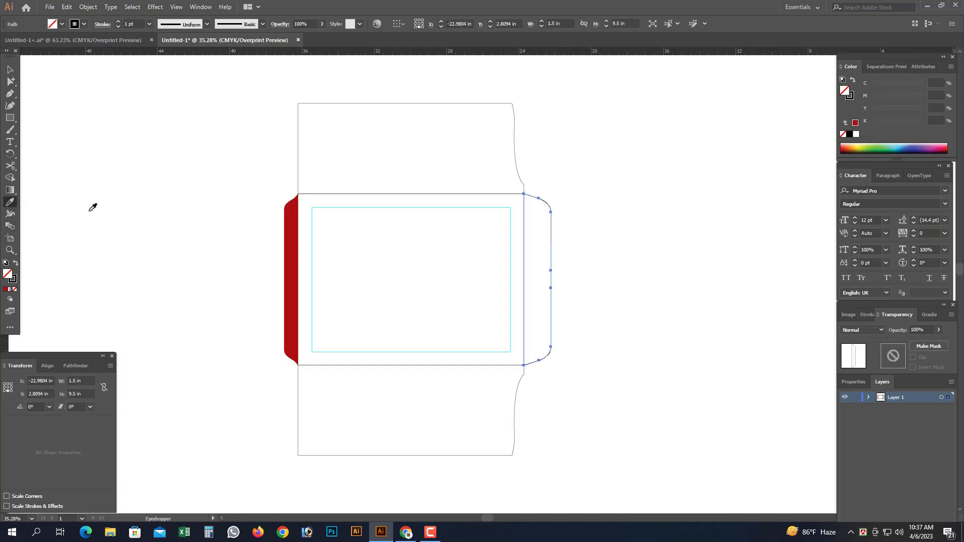
{"action": "left_click", "coordinate": [296, 220]}
{"action": "key", "text": "ctrl"}
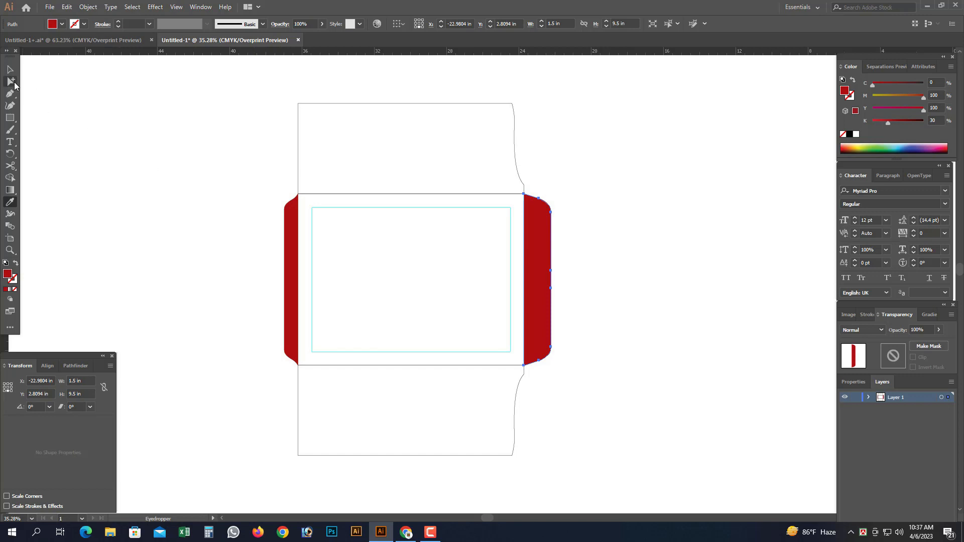
{"action": "left_click", "coordinate": [105, 145]}
Select the red fills of both side flaps and place them behind the black flap outlines
{"action": "left_click_drag", "start_coordinate": [236, 183], "coordinate": [613, 427]}
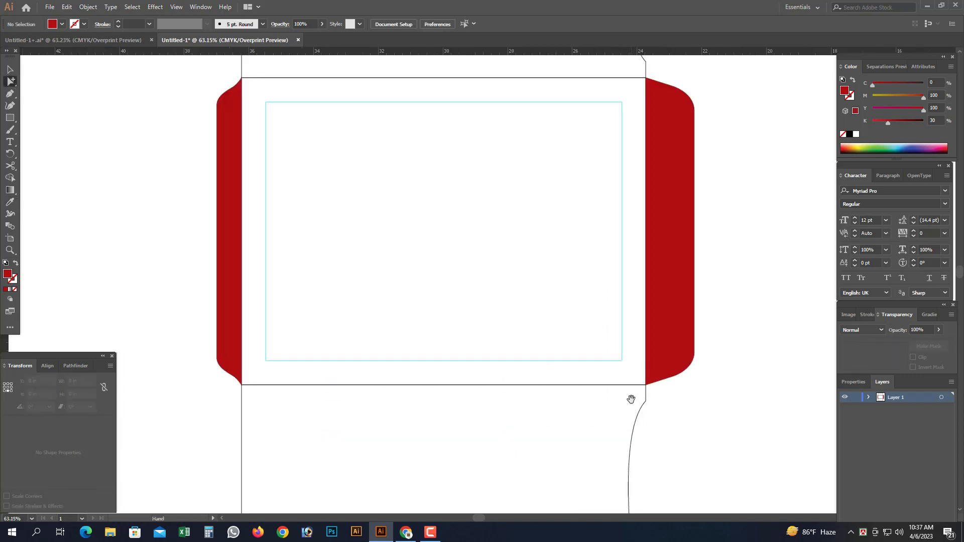
{"action": "left_click", "coordinate": [673, 264]}
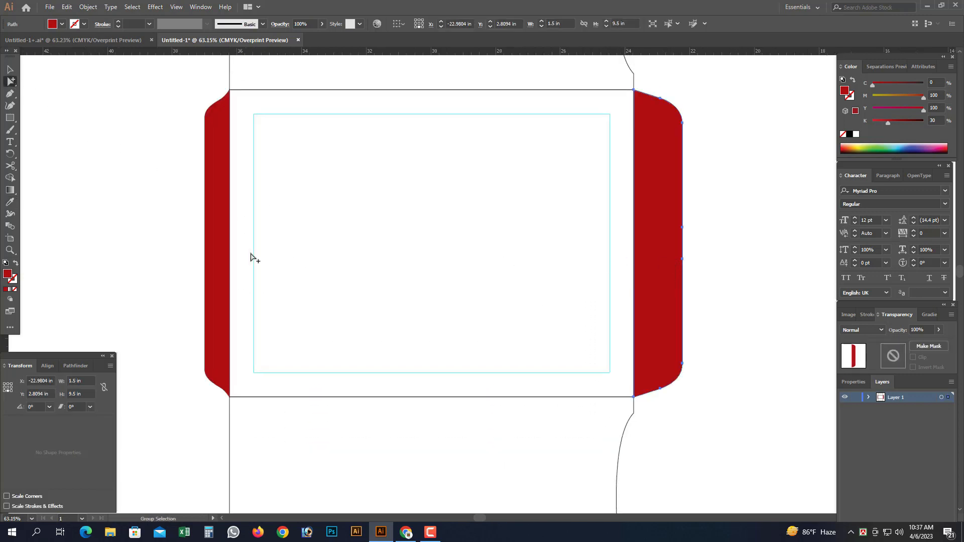
{"action": "left_click", "coordinate": [217, 231], "text": "shift"}
{"action": "key", "text": "ctrl"}
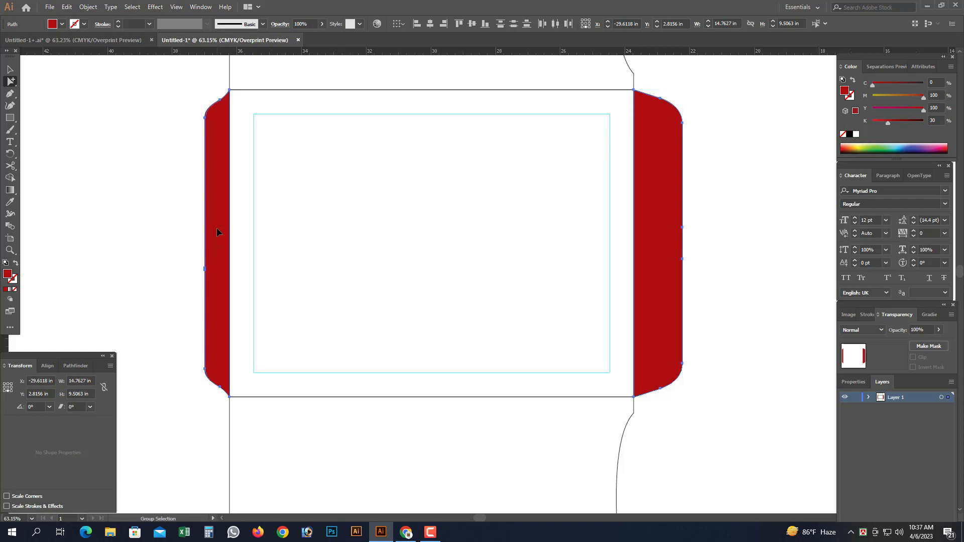
{"action": "left_click", "coordinate": [703, 275]}
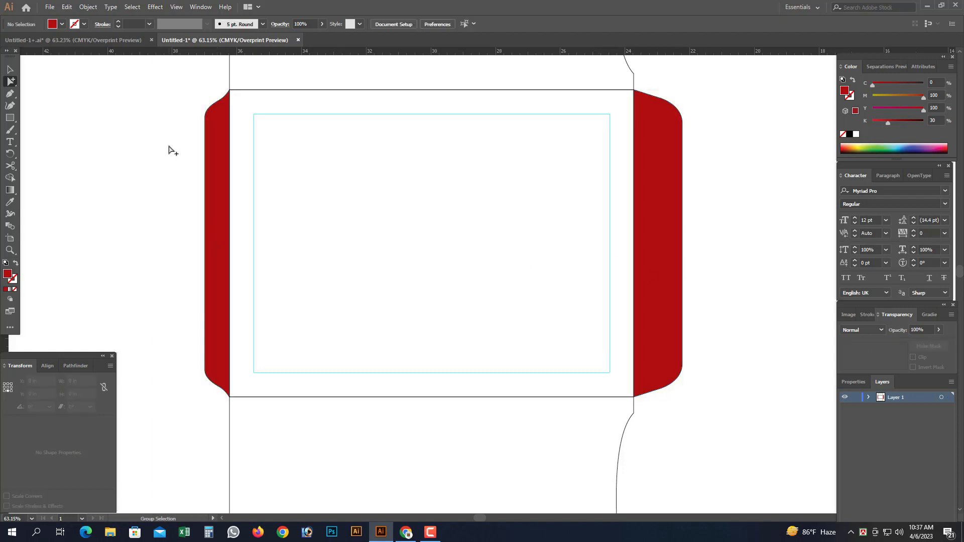
Reduce a copy of the main panel rectangle to a 0.5 in high strip along the panel's lower edge
{"action": "key", "text": "ctrl+minus"}
{"action": "key", "text": "ctrl+minus"}
{"action": "left_click_drag", "start_coordinate": [429, 229], "coordinate": [482, 281]}
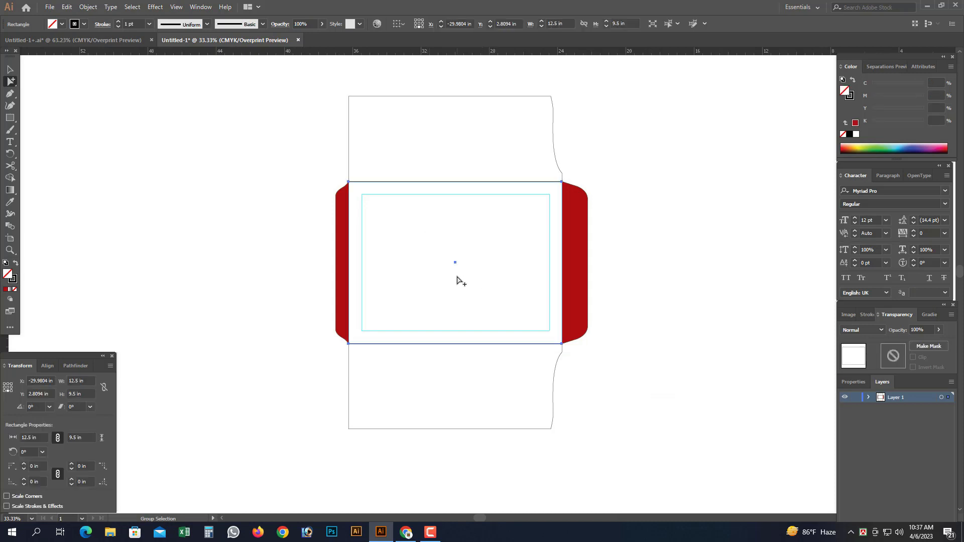
{"action": "left_click", "coordinate": [10, 70]}
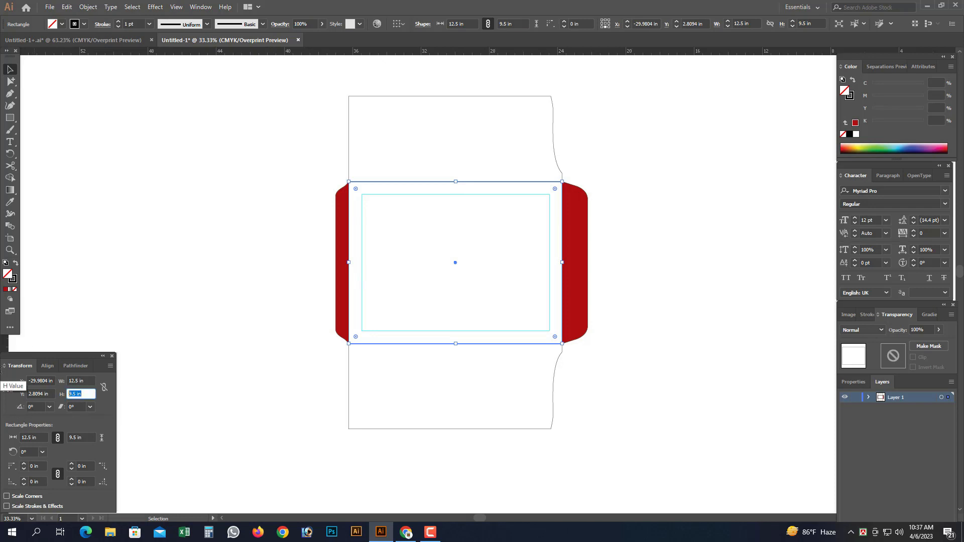
{"action": "key", "text": "Return"}
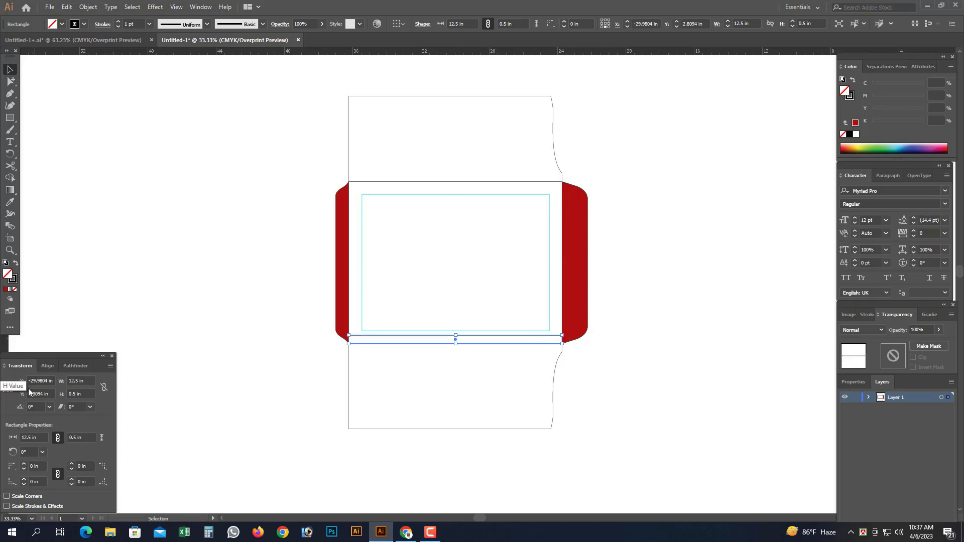
Fill the 0.5 in strip along the panel's lower edge with the side flaps' dark red using the Eyedropper
{"action": "left_click_drag", "start_coordinate": [262, 303], "coordinate": [640, 420]}
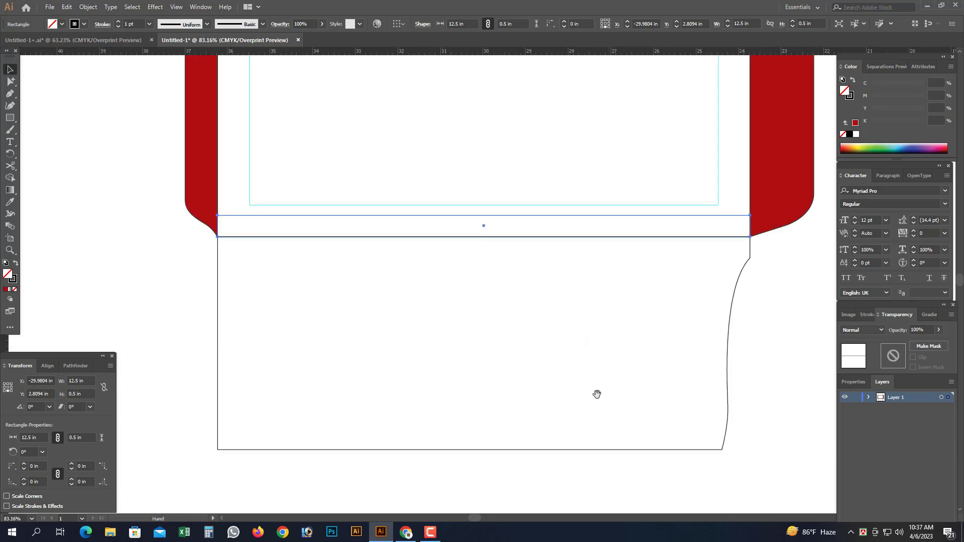
{"action": "left_click", "coordinate": [12, 82]}
{"action": "left_click", "coordinate": [14, 203]}
{"action": "left_click", "coordinate": [198, 142]}
{"action": "left_click", "coordinate": [11, 82]}
{"action": "left_click_drag", "start_coordinate": [431, 228], "coordinate": [412, 163]}
{"action": "left_click", "coordinate": [421, 314]}
{"action": "key", "text": "ctrl+z"}
{"action": "left_click", "coordinate": [423, 315]}
{"action": "key", "text": "ctrl+minus"}
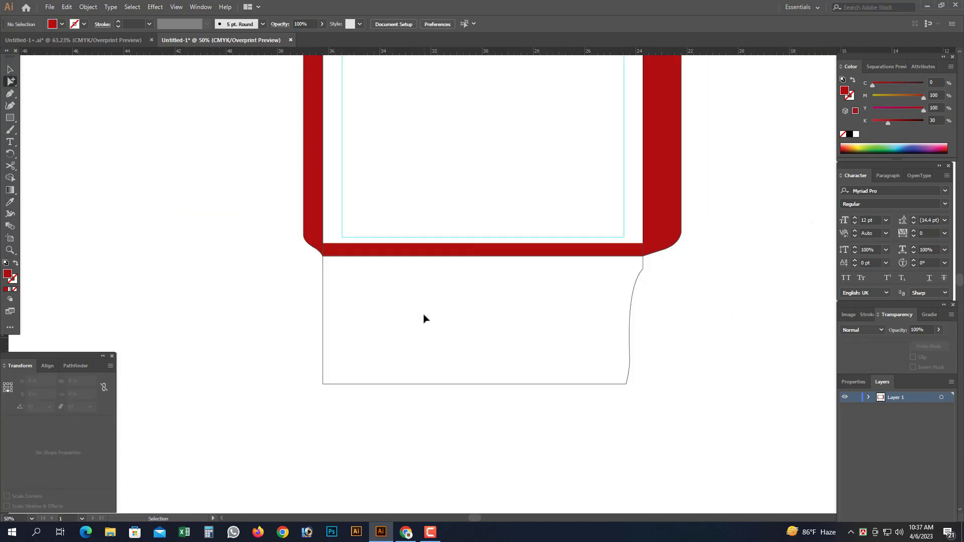
{"action": "key", "text": "ctrl+minus"}
{"action": "key", "text": "ctrl+minus"}
{"action": "left_click_drag", "start_coordinate": [456, 212], "coordinate": [436, 263]}
{"action": "left_click_drag", "start_coordinate": [357, 121], "coordinate": [615, 383]}
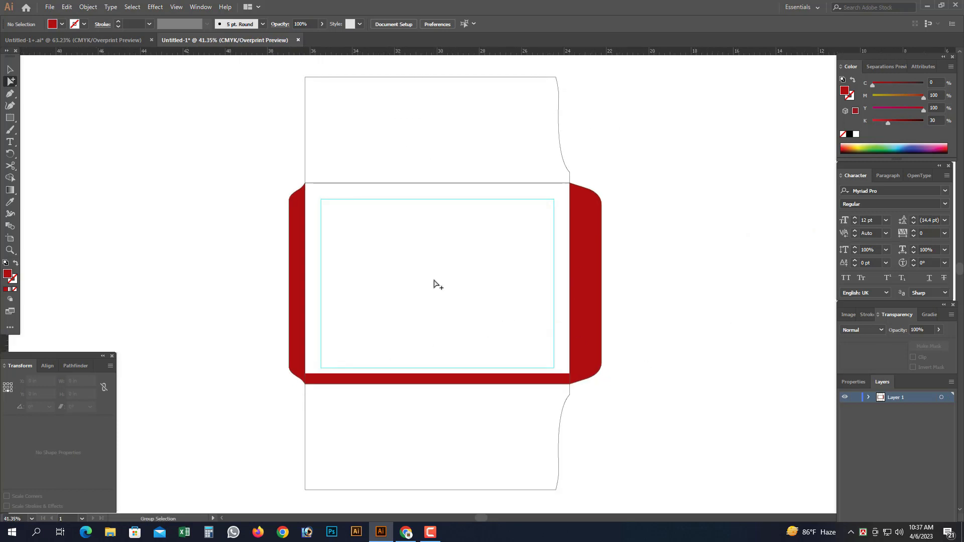
Paste the company artwork with logo, certification badges, website line and address block into the empty area beside the dieline
{"action": "key", "text": "v"}
{"action": "key", "text": "ctrl+minus"}
{"action": "key", "text": "ctrl+minus"}
{"action": "left_click_drag", "start_coordinate": [400, 208], "coordinate": [132, 197]}
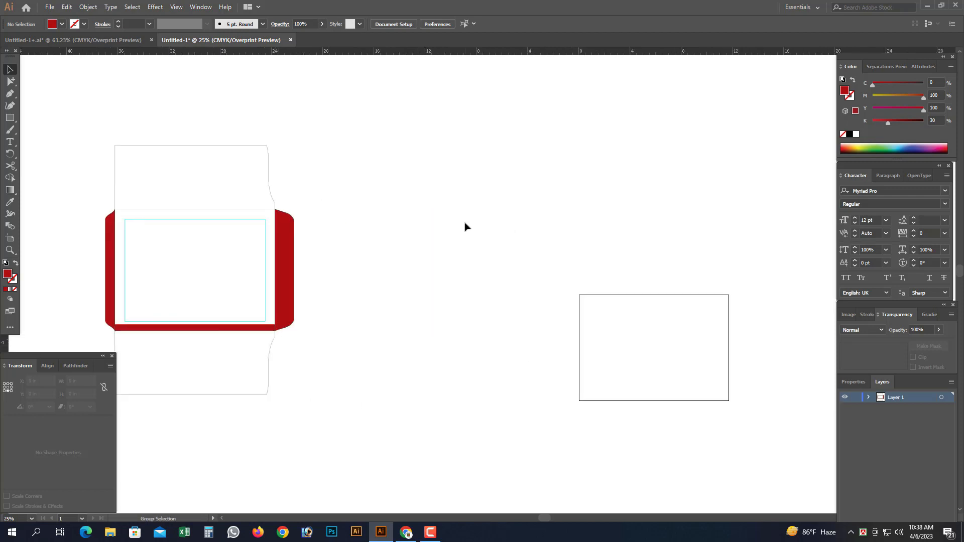
{"action": "key", "text": "ctrl+v"}
{"action": "left_click_drag", "start_coordinate": [495, 283], "coordinate": [576, 246]}
{"action": "key", "text": "ctrl+minus"}
{"action": "key", "text": "ctrl+minus"}
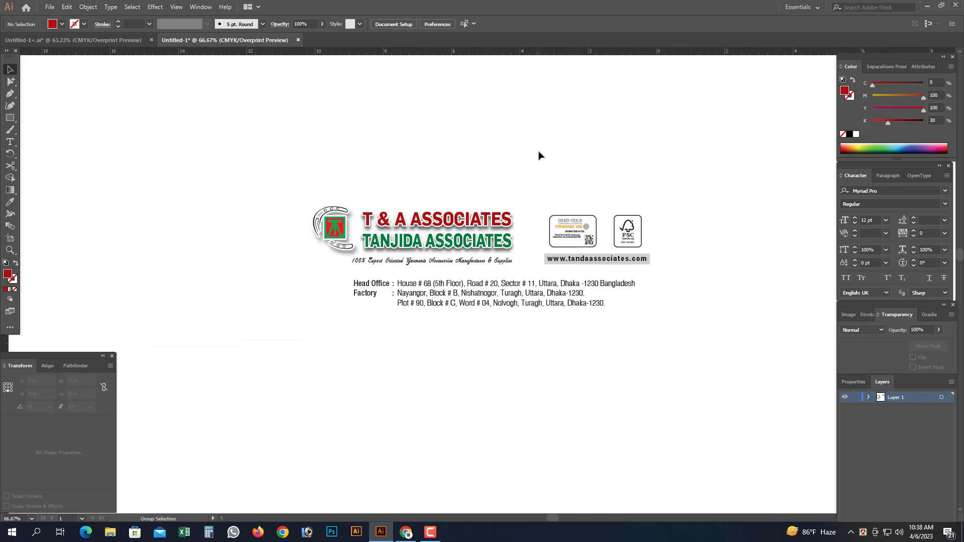
{"action": "left_click_drag", "start_coordinate": [701, 355], "coordinate": [714, 321]}
{"action": "key", "text": "ctrl+minus"}
{"action": "key", "text": "ctrl+minus"}
{"action": "left_click_drag", "start_coordinate": [643, 320], "coordinate": [683, 313]}
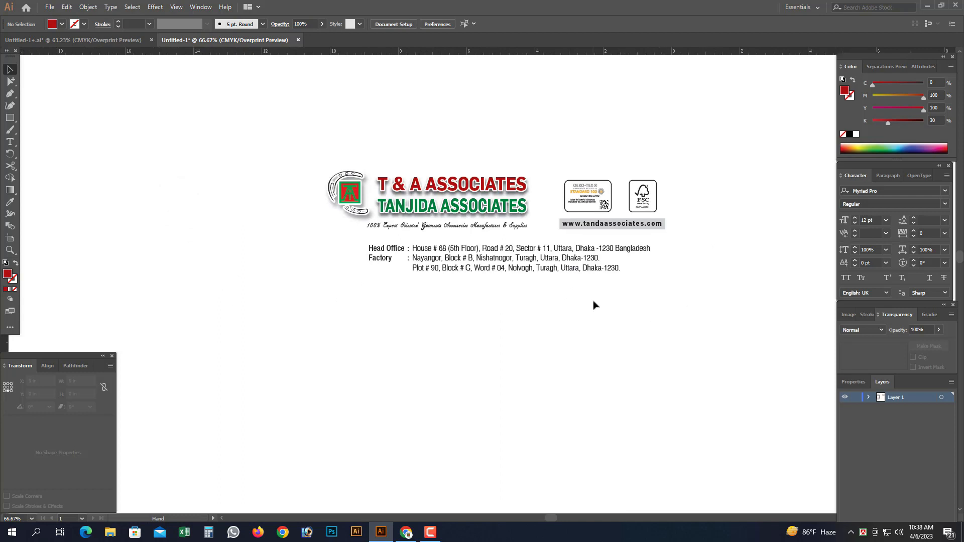
Examine the pasted logo, certification badges and address block up close
{"action": "left_click_drag", "start_coordinate": [295, 134], "coordinate": [748, 330]}
{"action": "left_click", "coordinate": [746, 356]}
{"action": "left_click_drag", "start_coordinate": [572, 249], "coordinate": [734, 319]}
{"action": "left_click", "coordinate": [290, 119]}
{"action": "left_click_drag", "start_coordinate": [633, 355], "coordinate": [557, 267]}
{"action": "scroll", "coordinate": [476, 267], "scroll_direction": "down", "scroll_amount": 4}
{"action": "left_click_drag", "start_coordinate": [277, 175], "coordinate": [663, 413]}
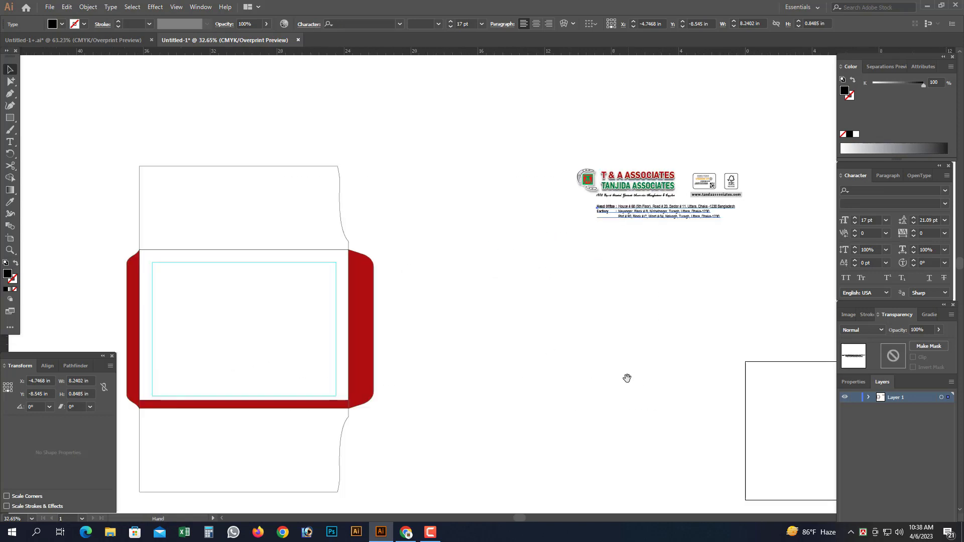
Move the company logo group onto the main panel, flush with the left edge of the cyan inner frame
{"action": "left_click_drag", "start_coordinate": [541, 146], "coordinate": [268, 326]}
{"action": "left_click_drag", "start_coordinate": [146, 289], "coordinate": [428, 389]}
{"action": "left_click_drag", "start_coordinate": [322, 239], "coordinate": [318, 217]}
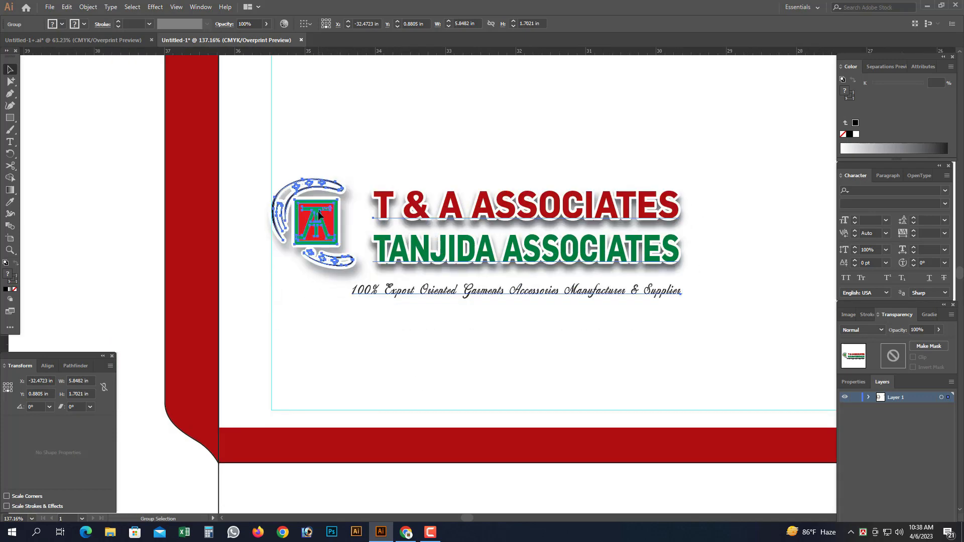
{"action": "key", "text": "ctrl+minus"}
{"action": "key", "text": "ctrl+minus"}
{"action": "key", "text": "ctrl+minus"}
{"action": "key", "text": "ctrl+minus"}
{"action": "left_click_drag", "start_coordinate": [387, 225], "coordinate": [279, 224]}
{"action": "left_click", "coordinate": [694, 235]}
Move the address block below the logo, flush with the left and lower edges of the cyan inner frame
{"action": "left_click_drag", "start_coordinate": [241, 157], "coordinate": [613, 411]}
{"action": "scroll", "coordinate": [607, 386], "scroll_direction": "down", "scroll_amount": 1}
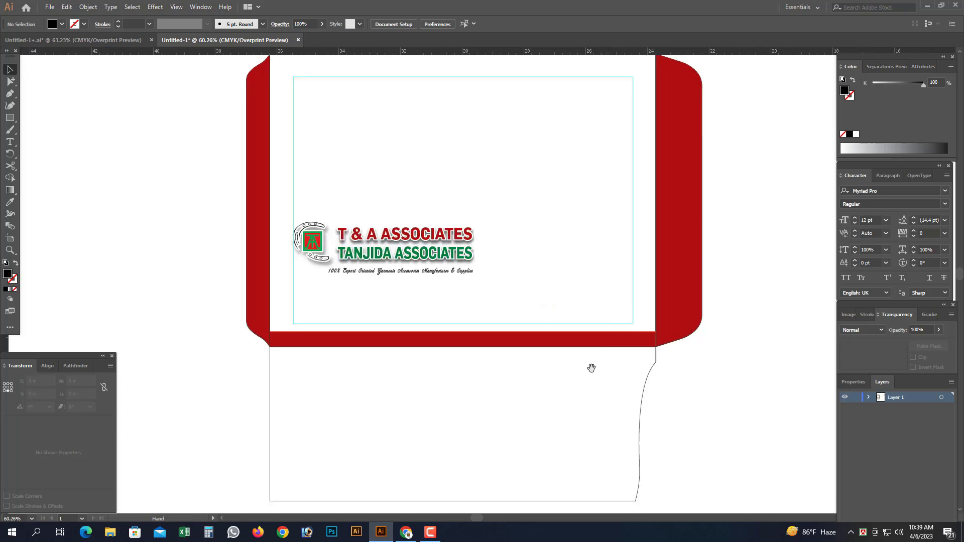
{"action": "key", "text": "ctrl+minus"}
{"action": "key", "text": "ctrl+minus"}
{"action": "left_click_drag", "start_coordinate": [591, 365], "coordinate": [366, 301]}
{"action": "left_click", "coordinate": [586, 150]}
{"action": "left_click_drag", "start_coordinate": [540, 211], "coordinate": [630, 212]}
{"action": "left_click_drag", "start_coordinate": [663, 150], "coordinate": [232, 321]}
{"action": "left_click_drag", "start_coordinate": [138, 274], "coordinate": [495, 349]}
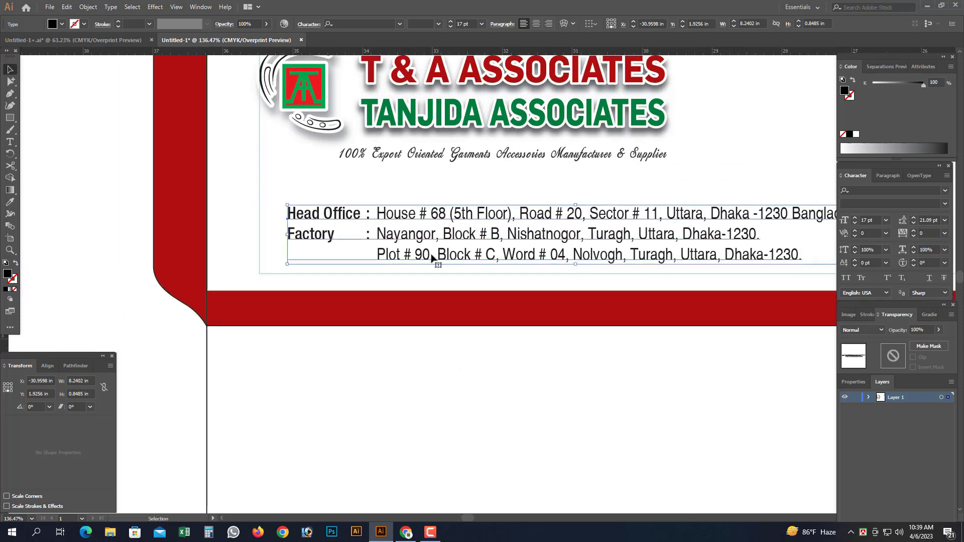
{"action": "left_click_drag", "start_coordinate": [431, 258], "coordinate": [406, 273]}
Move the company logo group down so it sits closer above the address block
{"action": "key", "text": "ctrl+minus"}
{"action": "key", "text": "ctrl+minus"}
{"action": "key", "text": "ctrl+minus"}
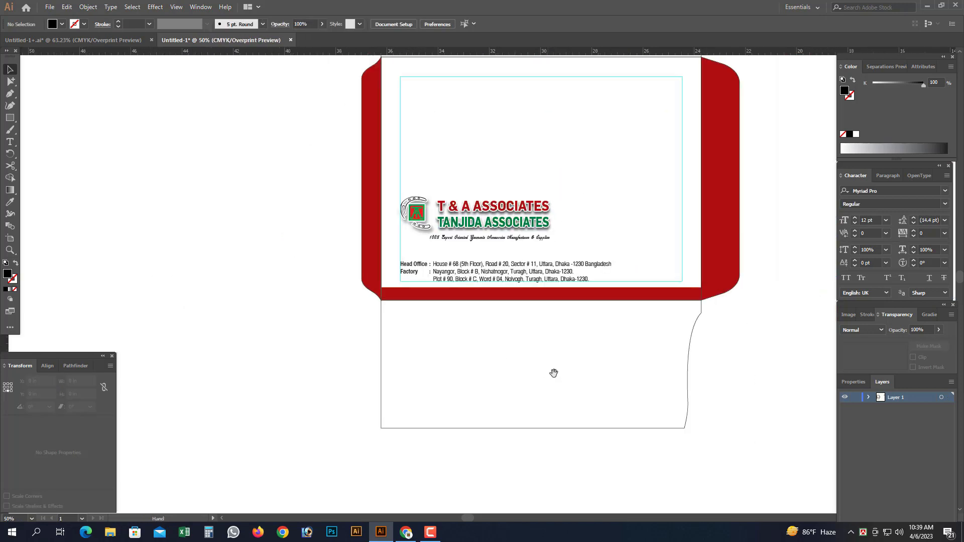
{"action": "left_click_drag", "start_coordinate": [553, 374], "coordinate": [506, 353]}
{"action": "left_click_drag", "start_coordinate": [304, 143], "coordinate": [647, 343]}
{"action": "left_click_drag", "start_coordinate": [615, 143], "coordinate": [264, 268]}
{"action": "left_click", "coordinate": [333, 158]}
Move the certification badges and website line together from beside the dieline onto the main panel
{"action": "key", "text": "ctrl+minus"}
{"action": "key", "text": "ctrl+minus"}
{"action": "key", "text": "ctrl+minus"}
{"action": "key", "text": "ctrl+minus"}
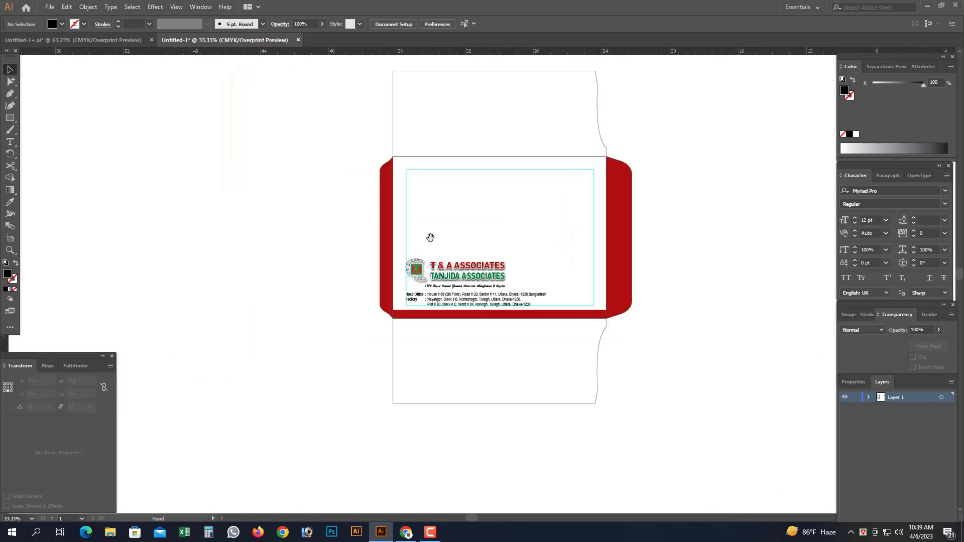
{"action": "left_click_drag", "start_coordinate": [509, 233], "coordinate": [394, 232]}
{"action": "left_click_drag", "start_coordinate": [657, 237], "coordinate": [301, 241]}
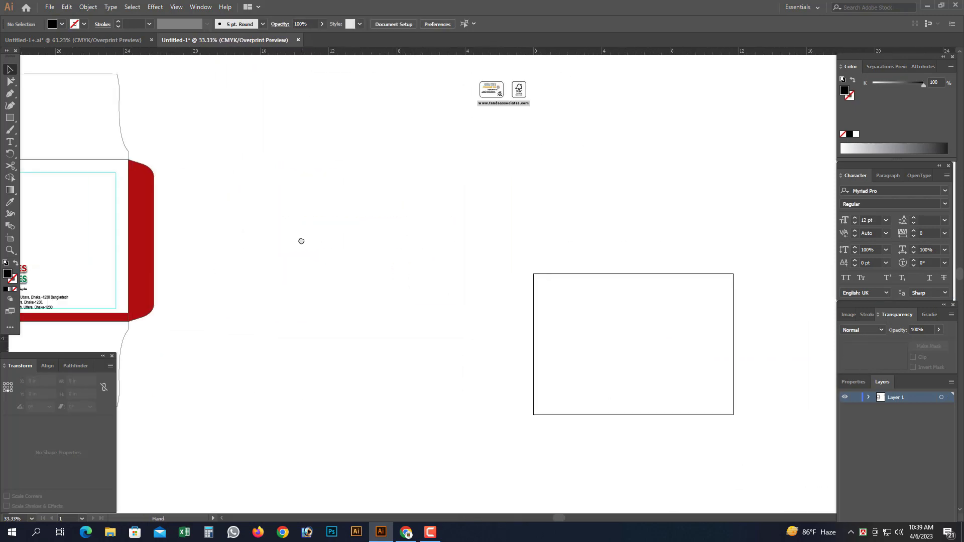
{"action": "left_click_drag", "start_coordinate": [512, 171], "coordinate": [521, 227]}
{"action": "left_click_drag", "start_coordinate": [458, 118], "coordinate": [591, 202]}
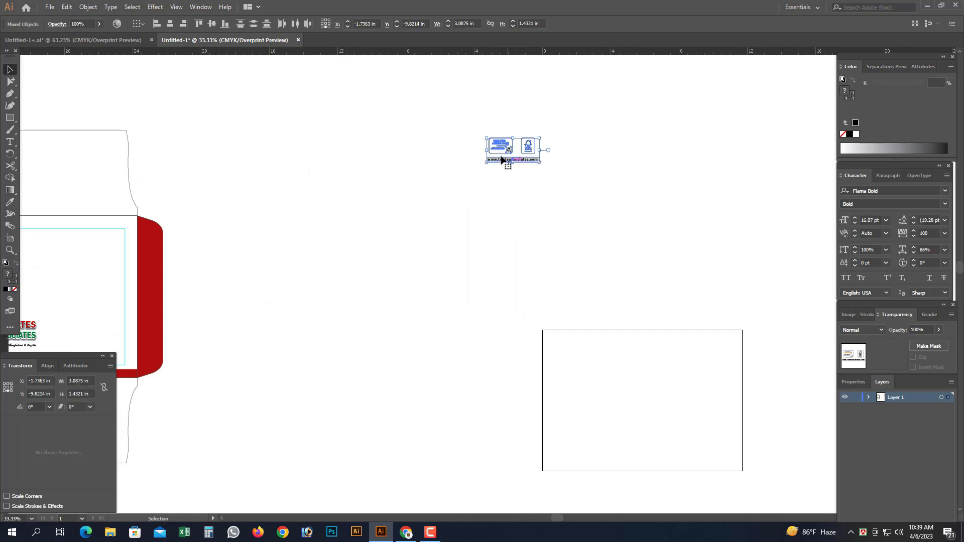
{"action": "left_click_drag", "start_coordinate": [500, 145], "coordinate": [436, 297]}
Position the certification badges and website line flush with the right edge of the cyan inner frame
{"action": "key", "text": "ctrl+space"}
{"action": "left_click_drag", "start_coordinate": [319, 233], "coordinate": [628, 376]}
{"action": "left_click_drag", "start_coordinate": [490, 332], "coordinate": [594, 314]}
{"action": "left_click_drag", "start_coordinate": [553, 282], "coordinate": [596, 282]}
{"action": "left_click", "coordinate": [592, 322]}
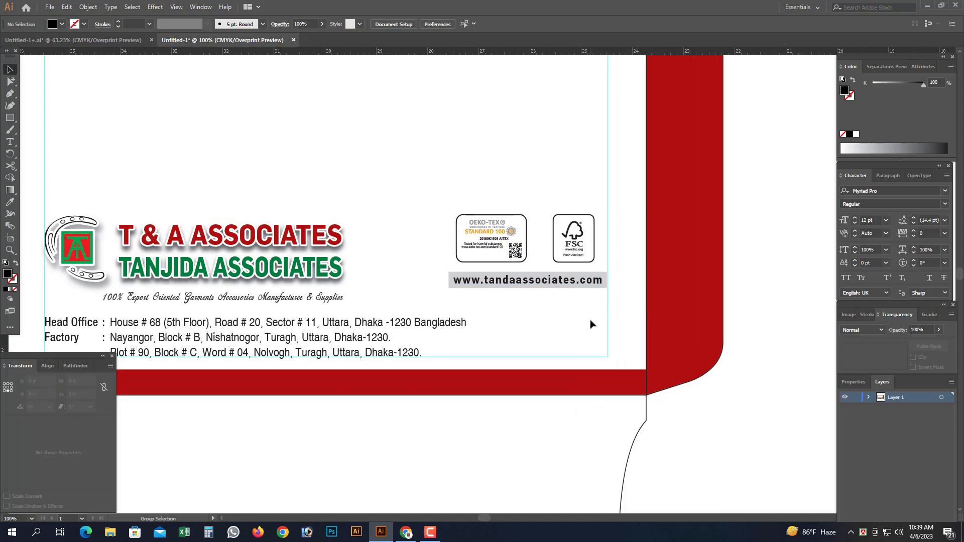
Lower the certification badges and website line to a temporary horizontal guide placed at the top of the company name
{"action": "key", "text": "ctrl+minus"}
{"action": "key", "text": "ctrl+minus"}
{"action": "key", "text": "ctrl+minus"}
{"action": "key", "text": "ctrl+minus"}
{"action": "left_click_drag", "start_coordinate": [258, 203], "coordinate": [660, 401]}
{"action": "left_click_drag", "start_coordinate": [592, 357], "coordinate": [608, 353]}
{"action": "left_click_drag", "start_coordinate": [505, 145], "coordinate": [635, 239]}
{"action": "left_click_drag", "start_coordinate": [497, 54], "coordinate": [437, 195]}
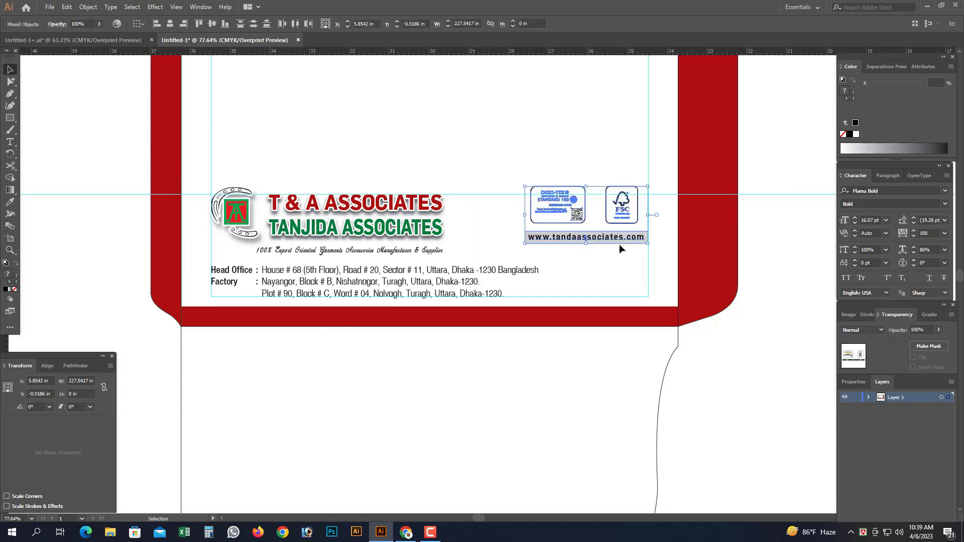
{"action": "left_click_drag", "start_coordinate": [616, 243], "coordinate": [614, 251]}
{"action": "left_click", "coordinate": [789, 217]}
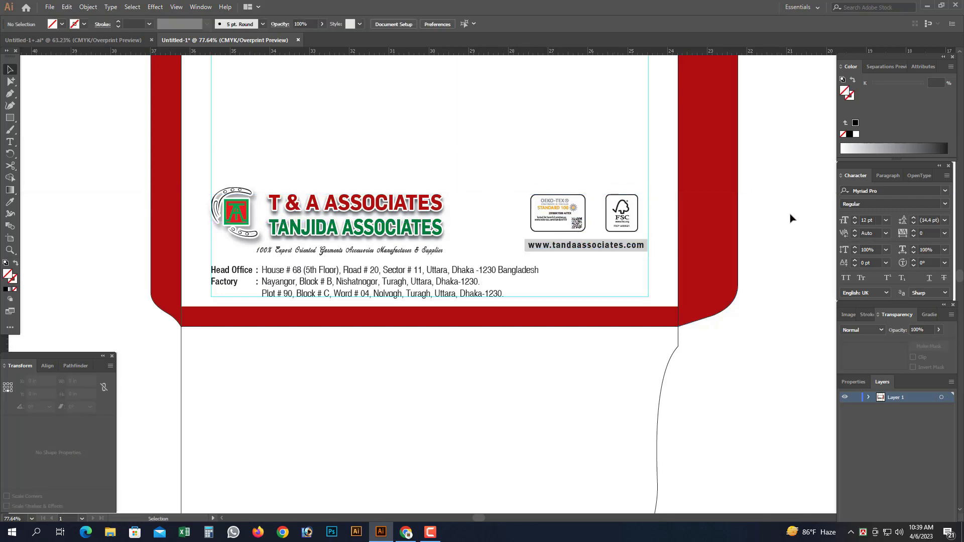
{"action": "key", "text": "ctrl+minus"}
{"action": "key", "text": "ctrl+minus"}
{"action": "left_click_drag", "start_coordinate": [691, 242], "coordinate": [697, 235]}
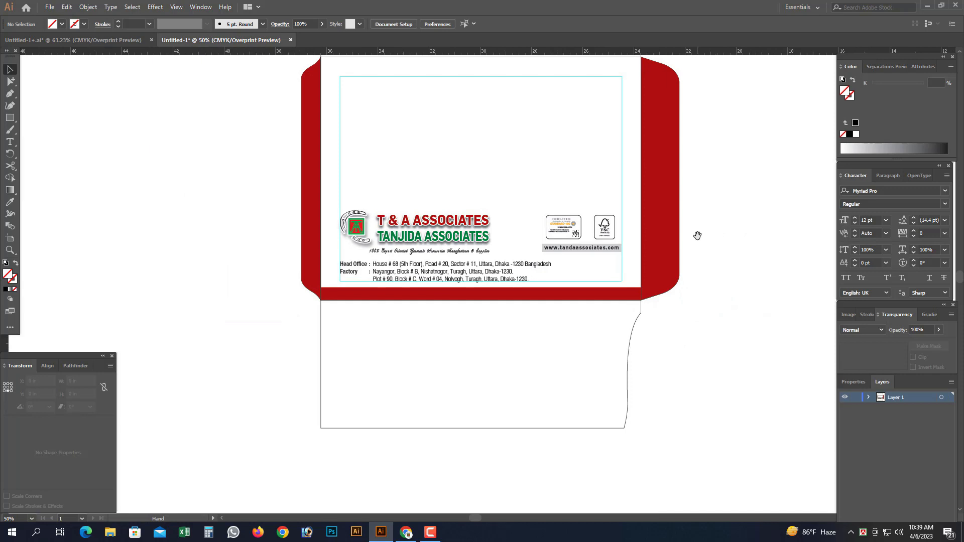
{"action": "left_click_drag", "start_coordinate": [707, 229], "coordinate": [530, 222]}
{"action": "key", "text": "ctrl+v"}
{"action": "left_click_drag", "start_coordinate": [477, 253], "coordinate": [621, 242]}
{"action": "left_click_drag", "start_coordinate": [623, 334], "coordinate": [465, 286]}
{"action": "key", "text": "Delete"}
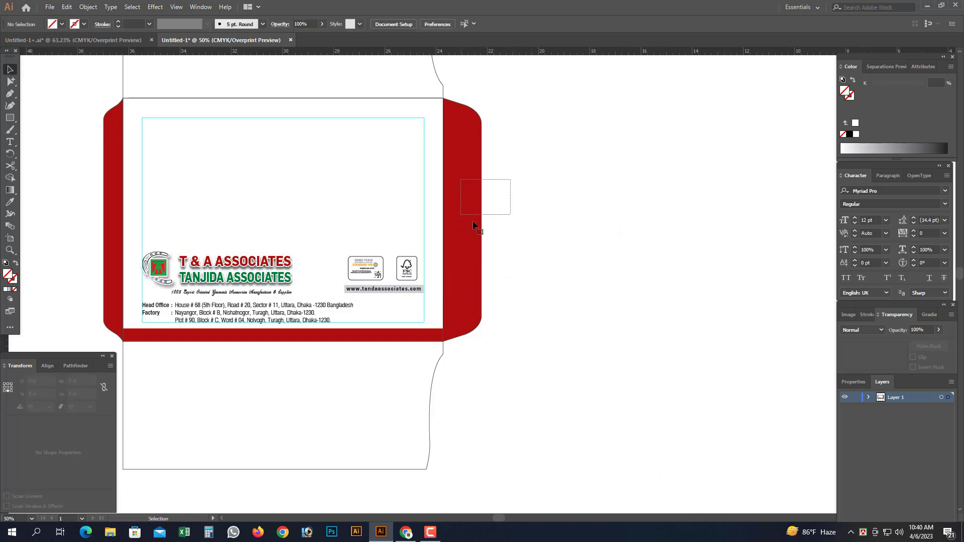
Place the vertical white company logo on the right red flap and centre it on a horizontal guide at the flap's mid-height
{"action": "left_click_drag", "start_coordinate": [473, 222], "coordinate": [472, 221]}
{"action": "key", "text": "ctrl+space"}
{"action": "left_click_drag", "start_coordinate": [399, 171], "coordinate": [573, 304]}
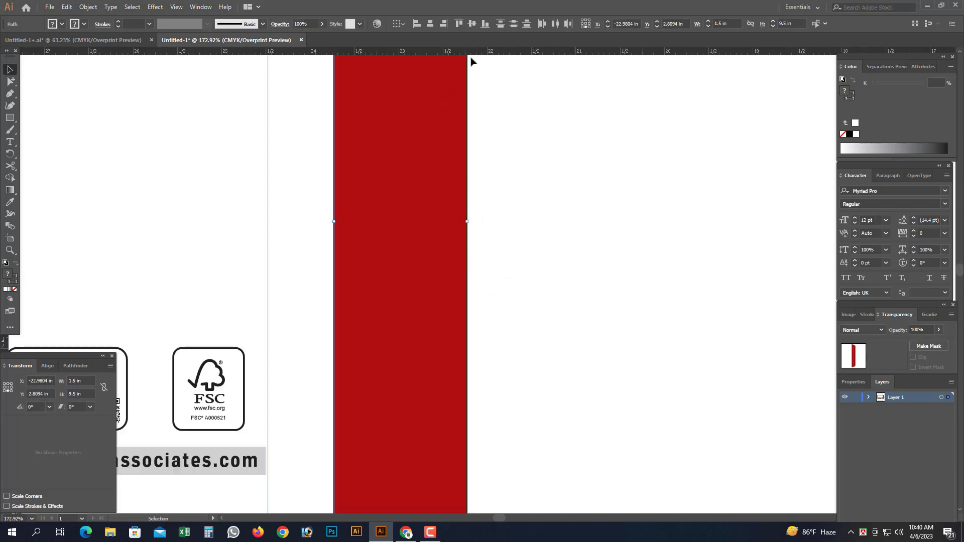
{"action": "left_click_drag", "start_coordinate": [469, 57], "coordinate": [472, 221]}
{"action": "key", "text": "ctrl+f"}
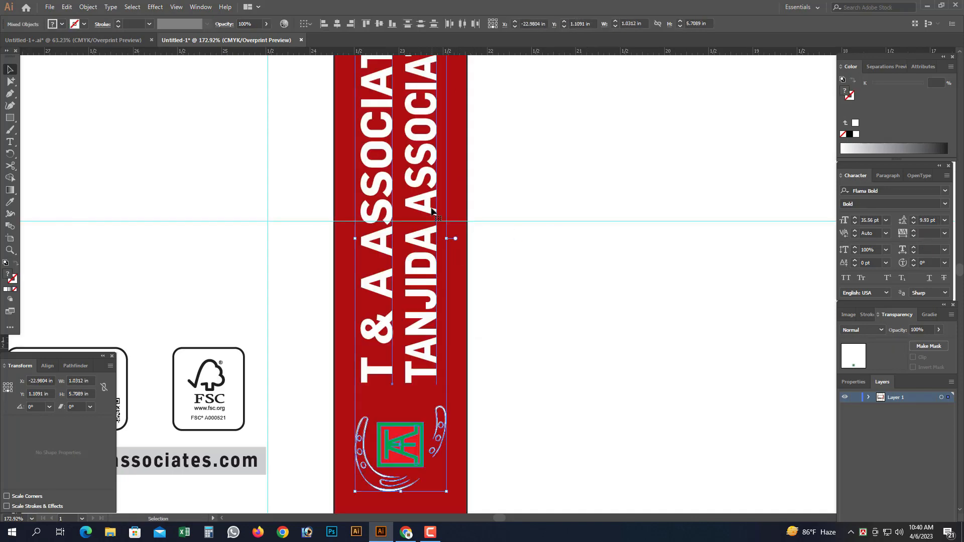
{"action": "left_click_drag", "start_coordinate": [427, 203], "coordinate": [425, 189]}
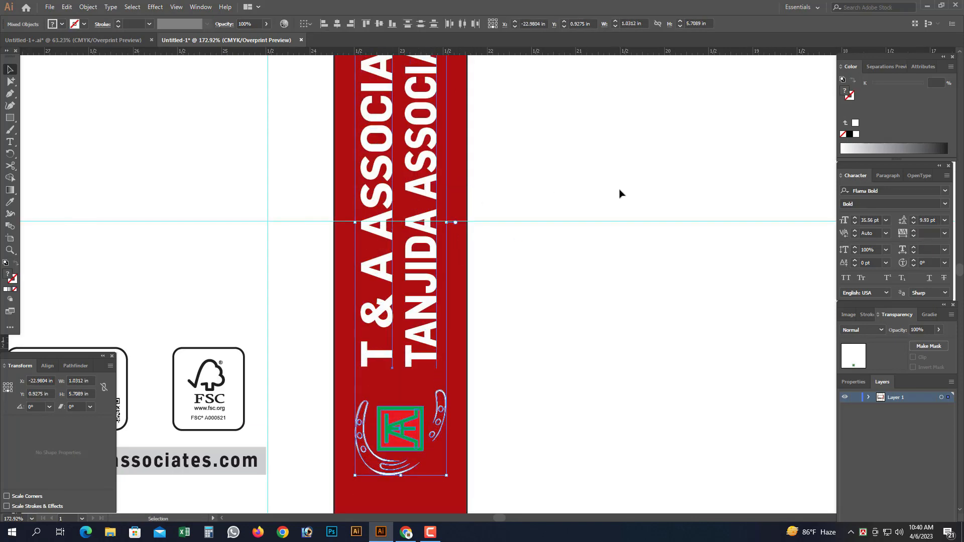
{"action": "left_click", "coordinate": [619, 193]}
Delete the horizontal guide running through the middle of the envelope
{"action": "key", "text": "ctrl+minus"}
{"action": "key", "text": "ctrl+minus"}
{"action": "key", "text": "ctrl+minus"}
{"action": "key", "text": "ctrl+minus"}
{"action": "key", "text": "ctrl+minus"}
{"action": "left_click_drag", "start_coordinate": [418, 155], "coordinate": [579, 383]}
{"action": "left_click_drag", "start_coordinate": [483, 353], "coordinate": [723, 323]}
{"action": "key", "text": "ctrl+minus"}
{"action": "key", "text": "ctrl+minus"}
{"action": "key", "text": "ctrl+minus"}
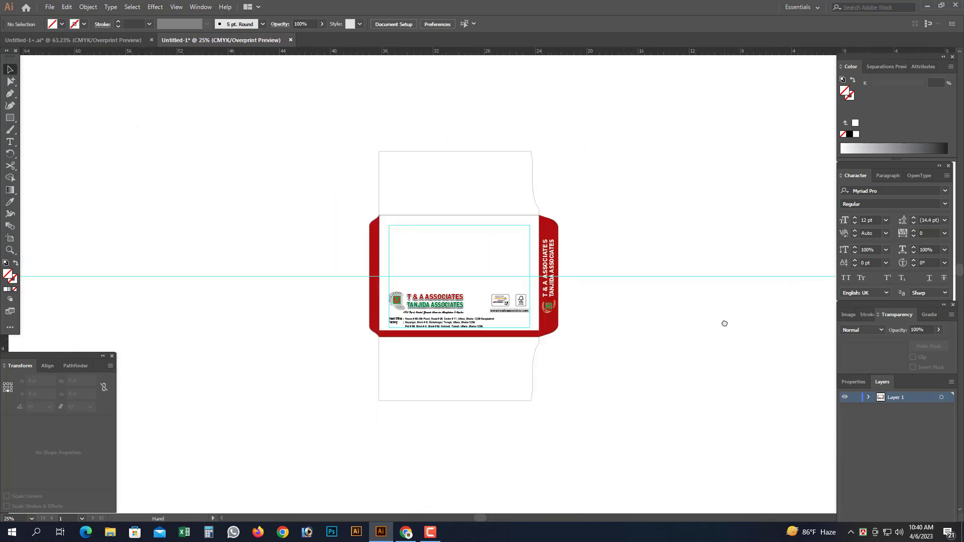
{"action": "left_click_drag", "start_coordinate": [404, 231], "coordinate": [647, 421]}
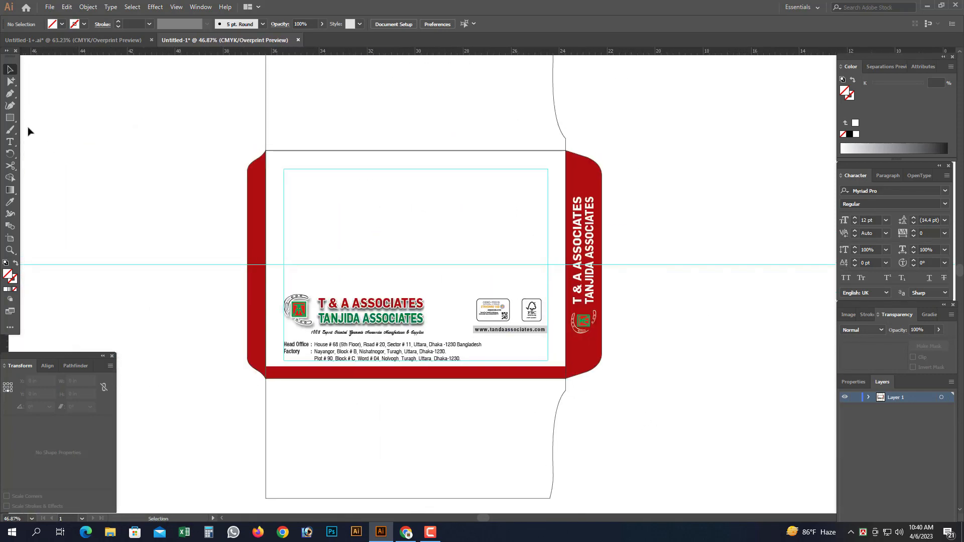
{"action": "left_click", "coordinate": [10, 82]}
{"action": "left_click_drag", "start_coordinate": [182, 235], "coordinate": [213, 327]}
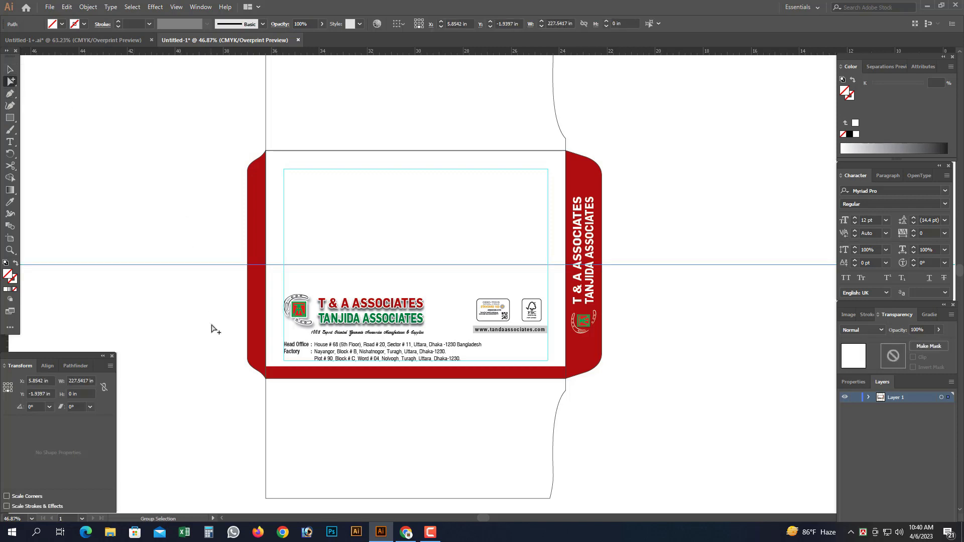
{"action": "key", "text": "Delete"}
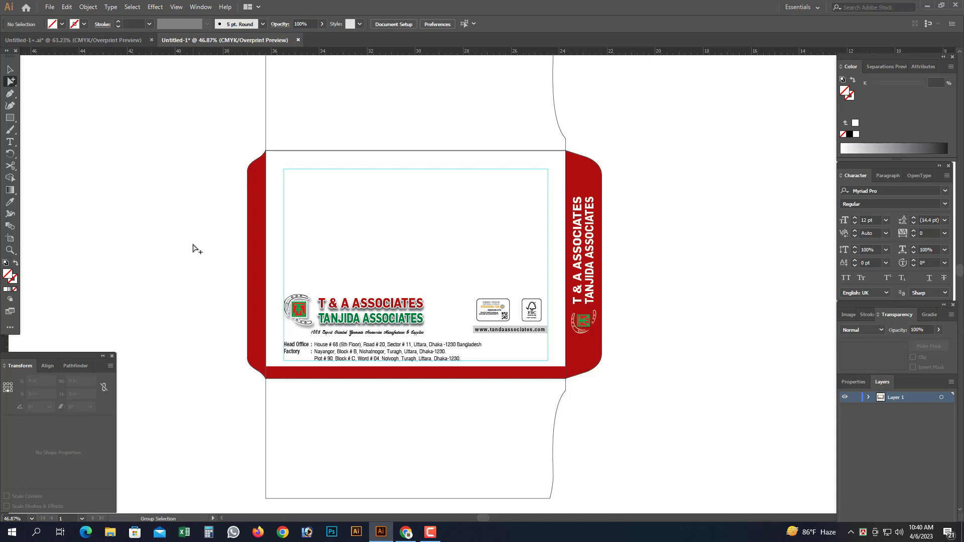
Save the document to the Desktop as an Adobe Illustrator file named Envelop with the default options
{"action": "left_click_drag", "start_coordinate": [198, 184], "coordinate": [684, 448]}
{"action": "scroll", "coordinate": [536, 357], "scroll_direction": "down", "scroll_amount": 3}
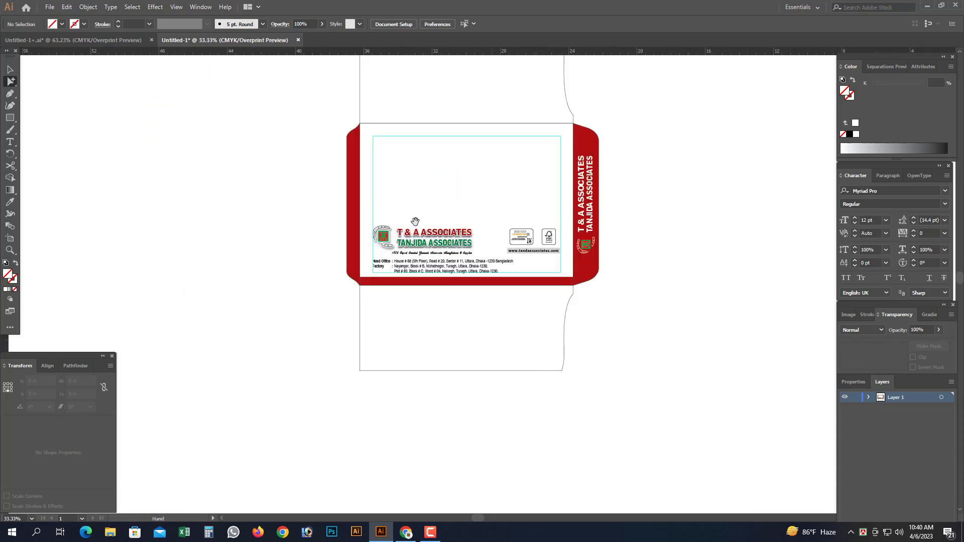
{"action": "left_click_drag", "start_coordinate": [408, 167], "coordinate": [664, 379]}
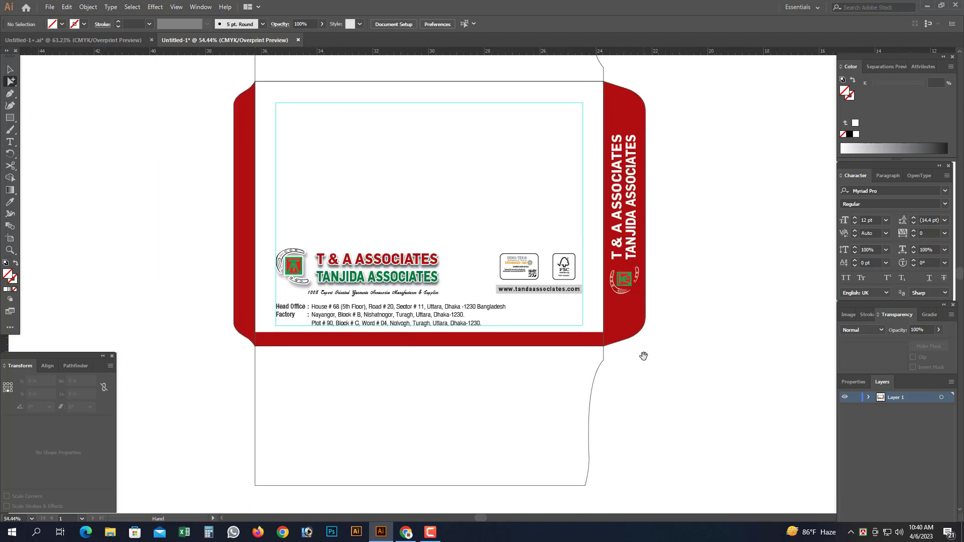
{"action": "scroll", "coordinate": [645, 356], "scroll_direction": "down", "scroll_amount": 2}
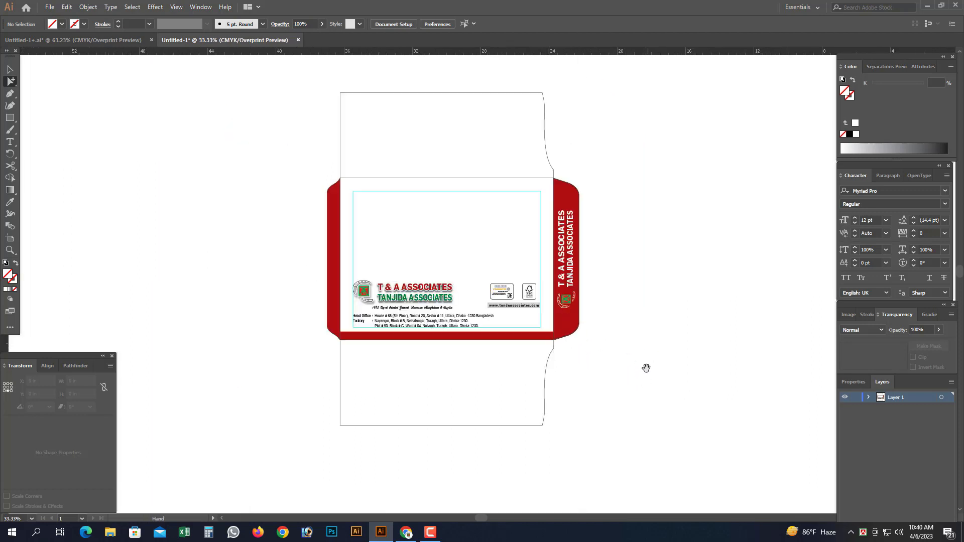
{"action": "left_click", "coordinate": [49, 8]}
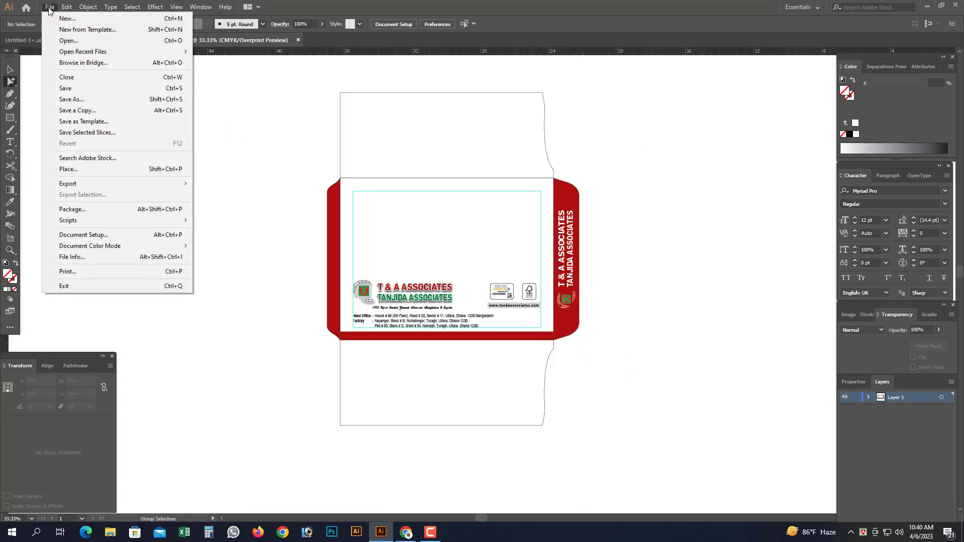
{"action": "left_click", "coordinate": [80, 92]}
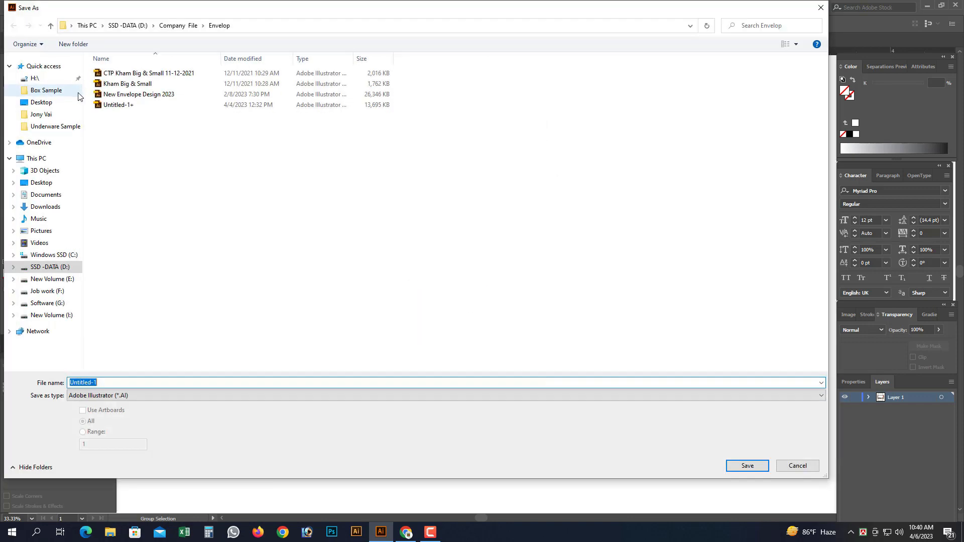
{"action": "left_click", "coordinate": [45, 102]}
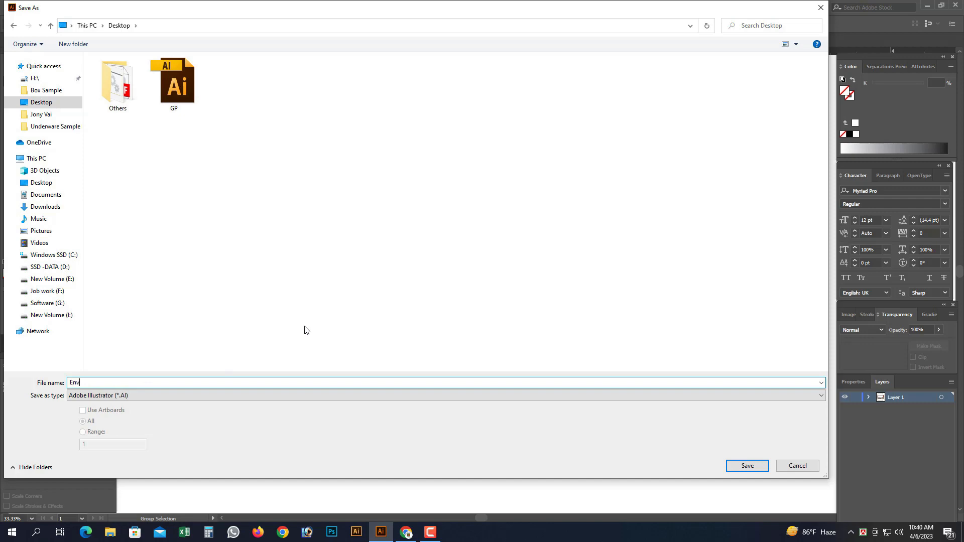
{"action": "type", "text": "Envelop"}
{"action": "key", "text": "Return"}
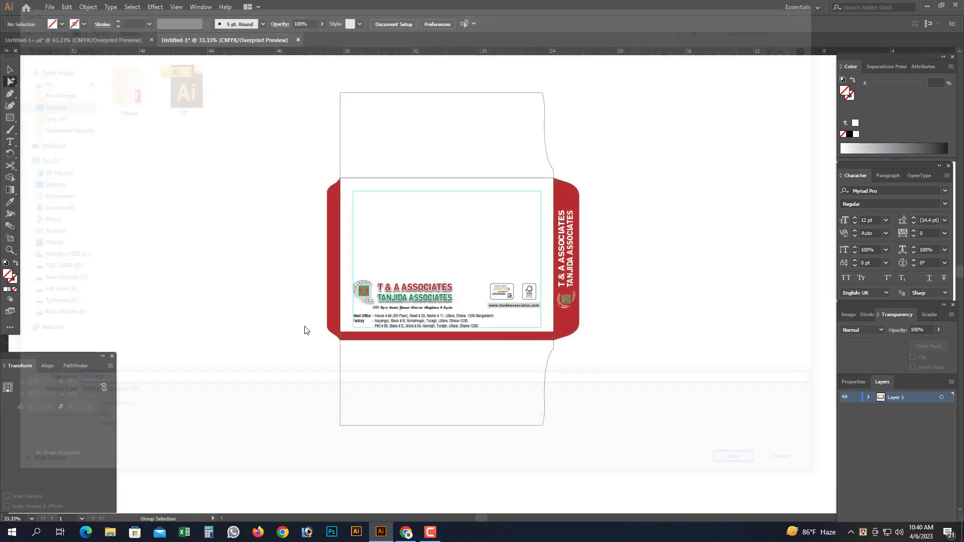
{"action": "key", "text": "Return"}
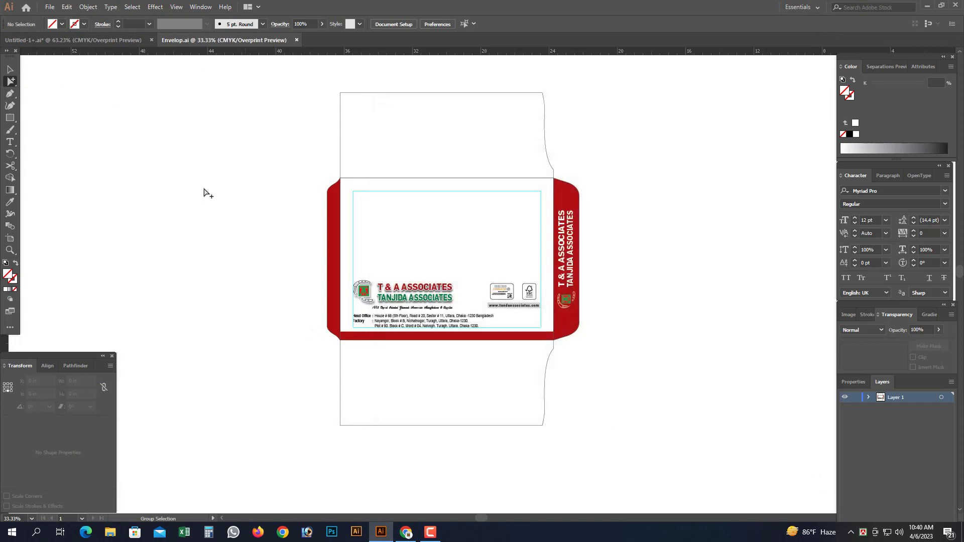
Draw a rectangle across the full panel width over the address lines and lower its top edge, making it about 12.5 by 1.04 in
{"action": "mouse_move", "coordinate": [226, 141]}
{"action": "left_mouse_down"}
{"action": "mouse_move", "coordinate": [317, 187]}
{"action": "mouse_move", "coordinate": [687, 419]}
{"action": "left_mouse_up"}
{"action": "left_click_drag", "start_coordinate": [299, 143], "coordinate": [653, 407]}
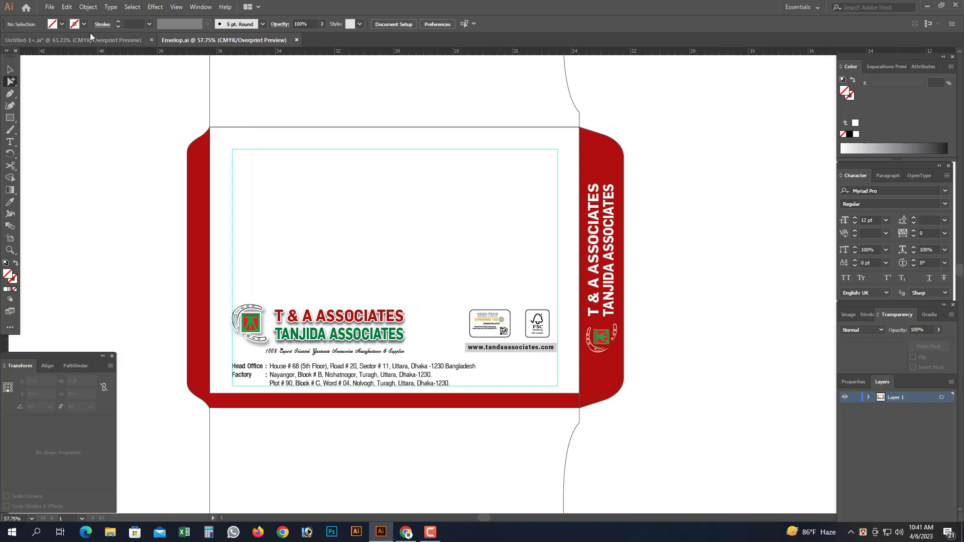
{"action": "left_click_drag", "start_coordinate": [346, 233], "coordinate": [374, 184]}
{"action": "left_click_drag", "start_coordinate": [661, 358], "coordinate": [732, 397]}
{"action": "left_click", "coordinate": [11, 120]}
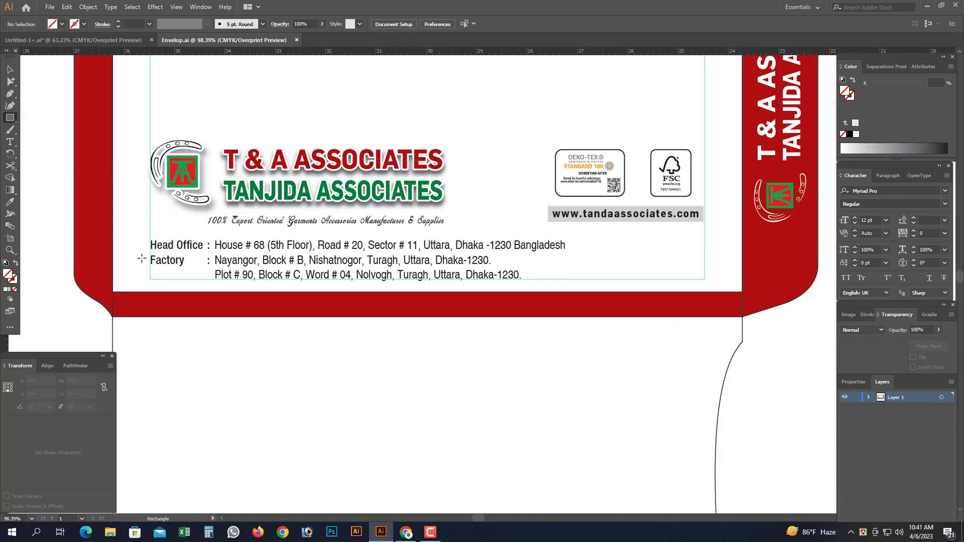
{"action": "left_click_drag", "start_coordinate": [112, 229], "coordinate": [742, 285]}
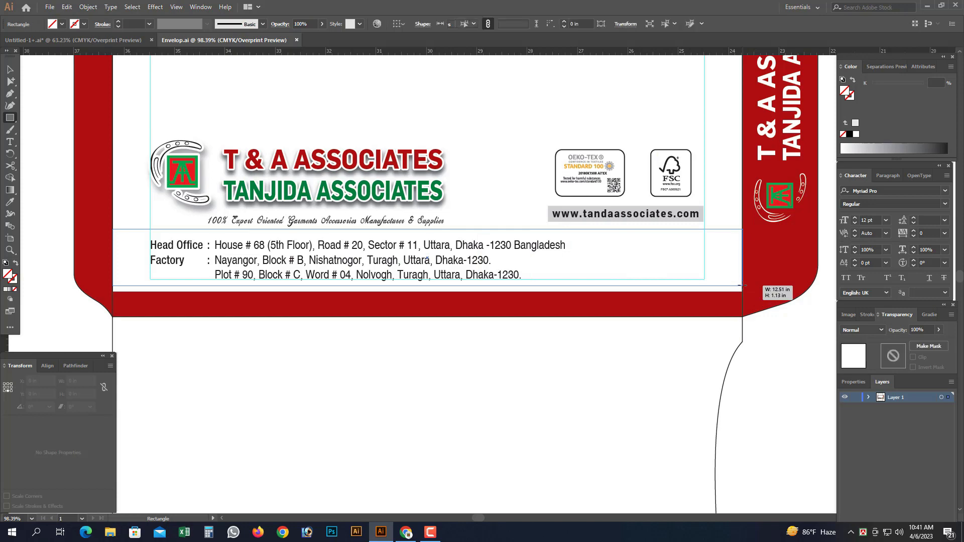
{"action": "left_click", "coordinate": [10, 69]}
{"action": "key", "text": "ctrl+space"}
{"action": "left_click_drag", "start_coordinate": [208, 164], "coordinate": [602, 366]}
{"action": "left_click_drag", "start_coordinate": [537, 204], "coordinate": [536, 215]}
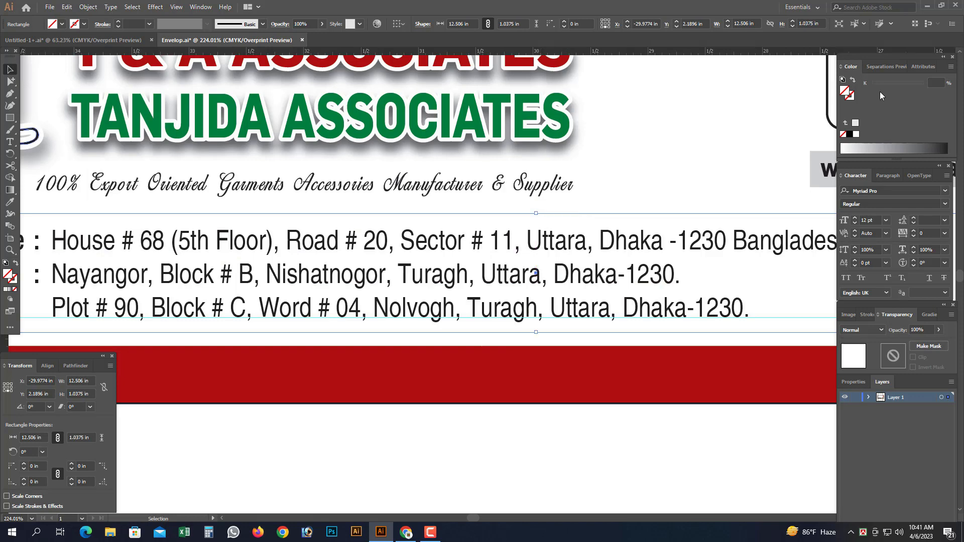
Fill the rectangle with 20% black and send it behind the address text
{"action": "left_click", "coordinate": [856, 134]}
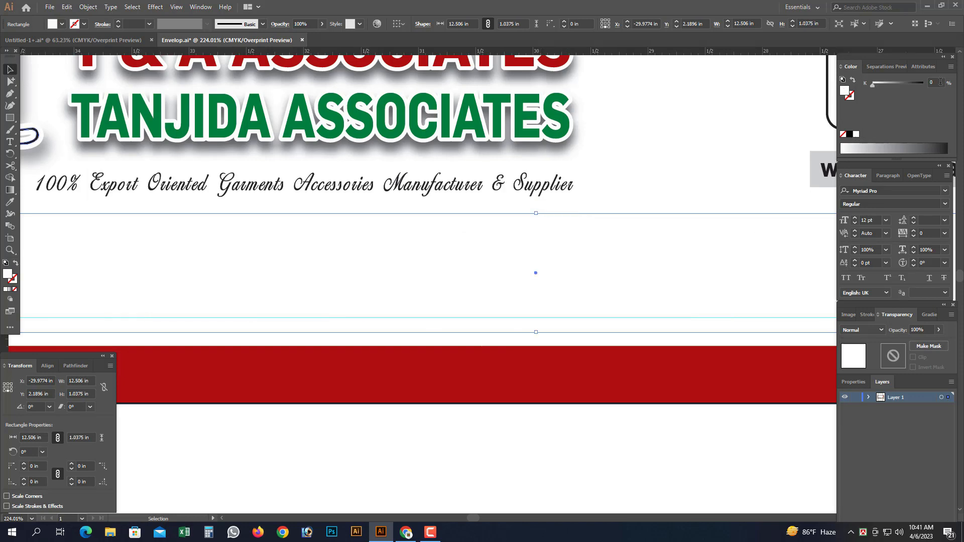
{"action": "type", "text": "0"}
{"action": "key", "text": "Return"}
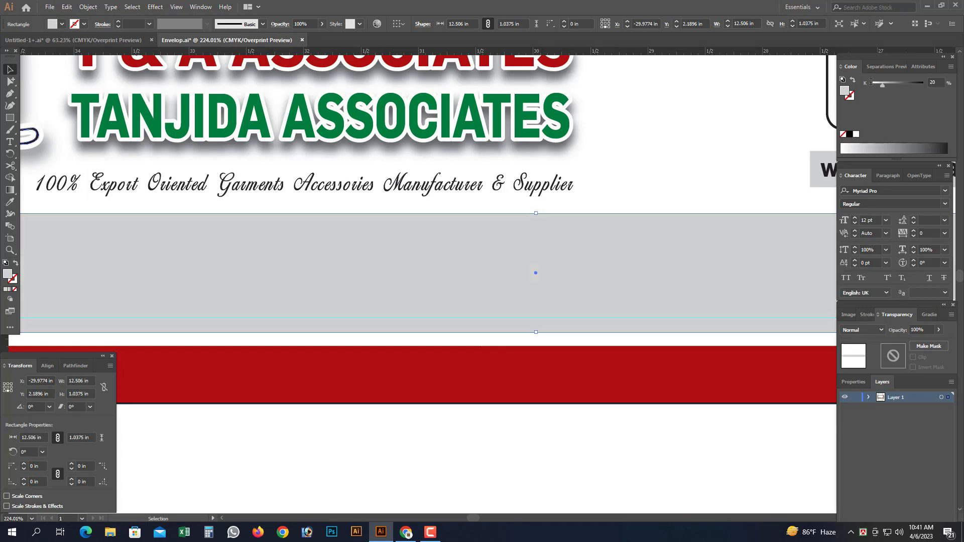
{"action": "key", "text": "ctrl+shift+bracketleft"}
{"action": "key", "text": "ctrl+minus"}
{"action": "key", "text": "ctrl+minus"}
{"action": "key", "text": "ctrl+minus"}
{"action": "key", "text": "ctrl+minus"}
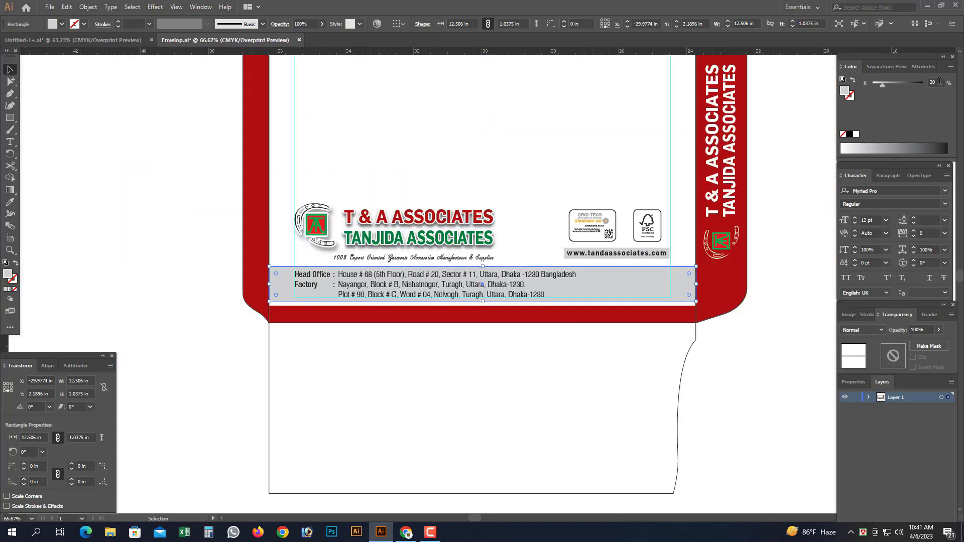
Set the address band's fill to 10% black and deselect it
{"action": "type", "text": "10"}
{"action": "key", "text": "Return"}
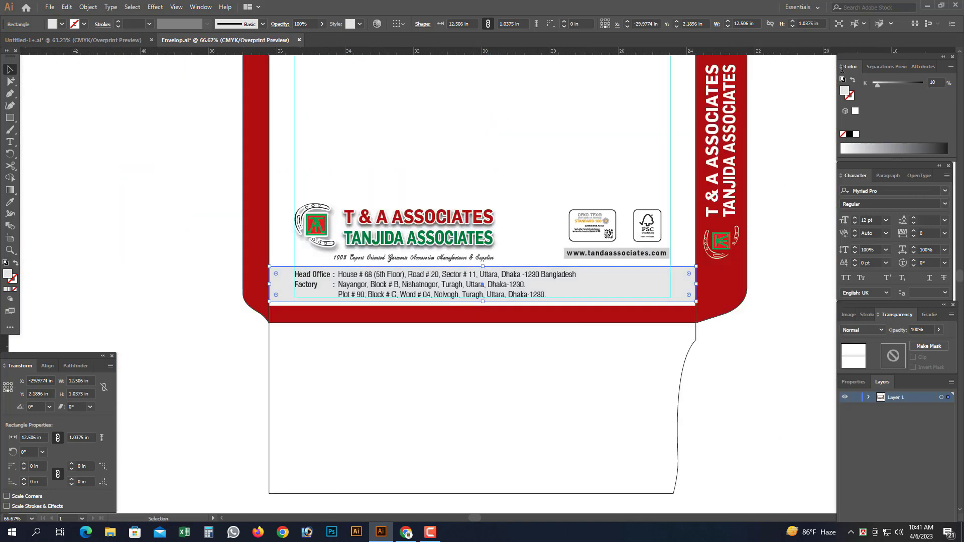
{"action": "left_click", "coordinate": [11, 82]}
{"action": "left_click", "coordinate": [198, 183]}
Duplicate the light grey address band with a slight upward offset of about 0.05 in
{"action": "left_click_drag", "start_coordinate": [245, 233], "coordinate": [430, 366]}
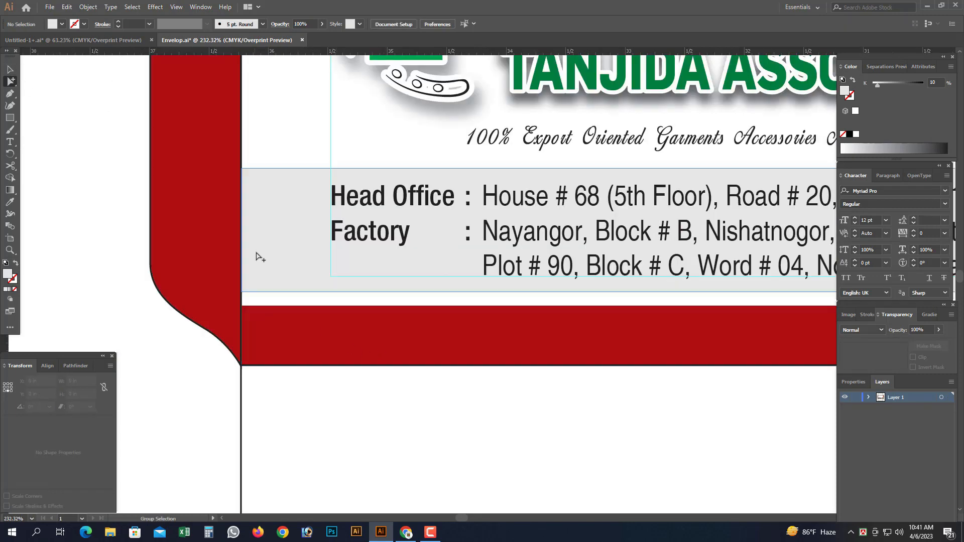
{"action": "left_click", "coordinate": [261, 240]}
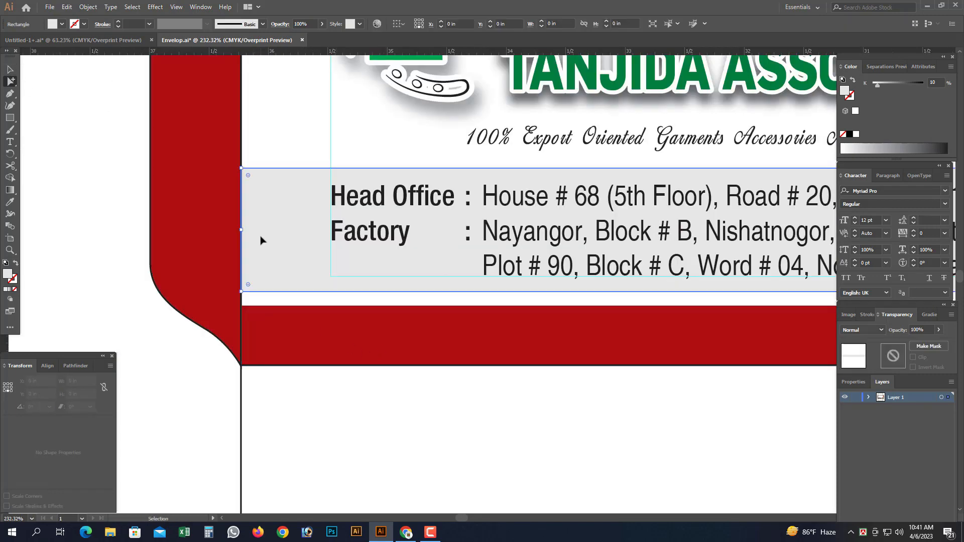
{"action": "left_click", "coordinate": [56, 156]}
{"action": "key", "text": "ctrl+1"}
{"action": "left_click_drag", "start_coordinate": [322, 261], "coordinate": [312, 262]}
{"action": "left_click_drag", "start_coordinate": [435, 265], "coordinate": [316, 268]}
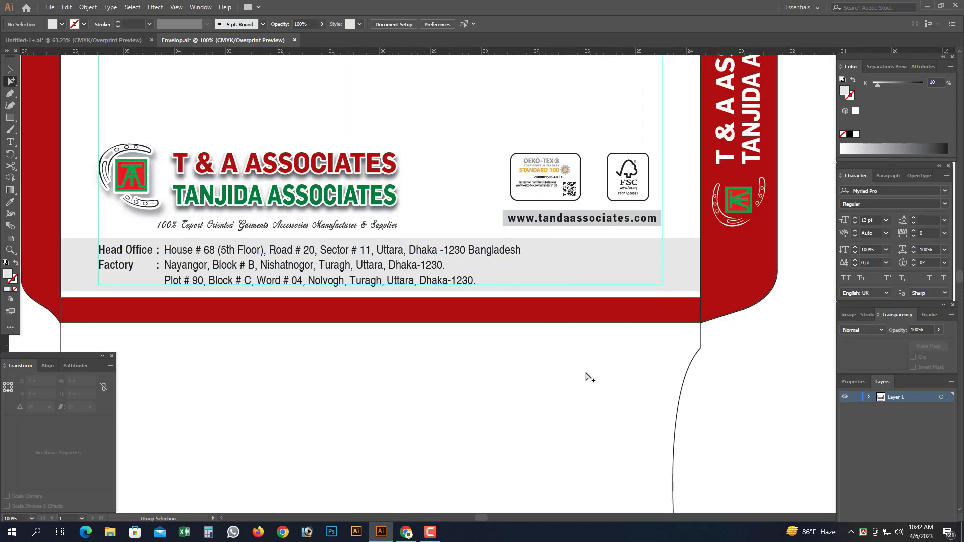
{"action": "left_click_drag", "start_coordinate": [585, 371], "coordinate": [628, 370]}
{"action": "left_click", "coordinate": [623, 257]}
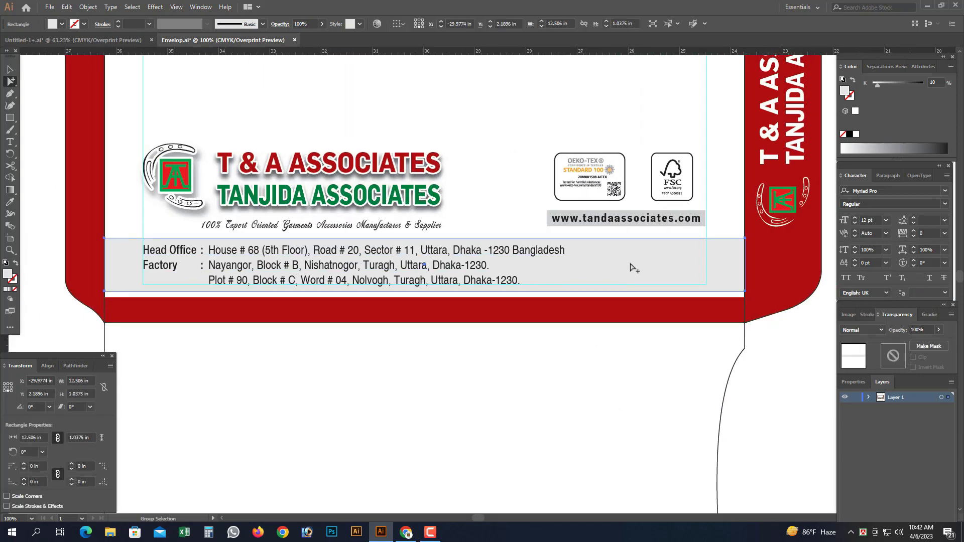
{"action": "left_click_drag", "start_coordinate": [631, 267], "coordinate": [634, 262]}
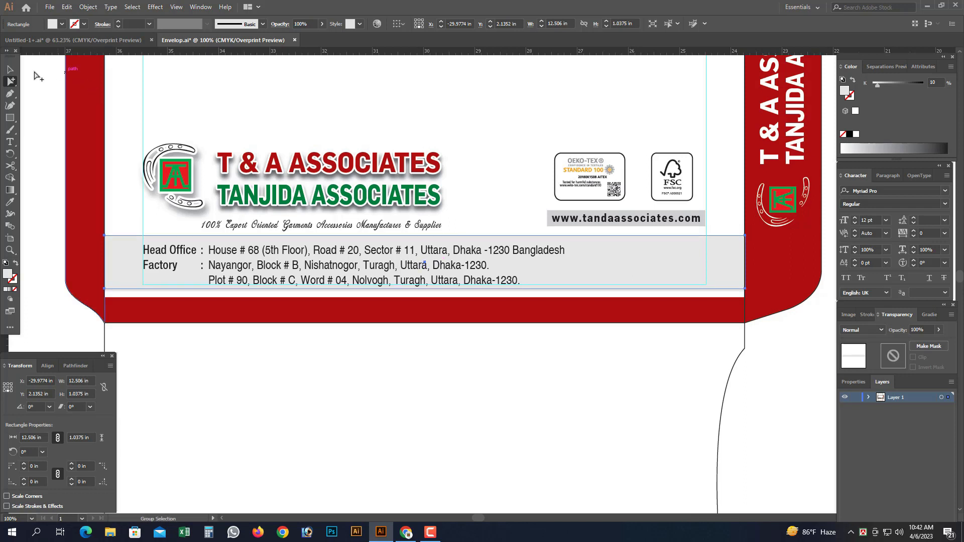
Shrink the duplicated band upward into a thin strip about 0.054 in high along the top edge of the address band
{"action": "left_click", "coordinate": [11, 70]}
{"action": "left_click_drag", "start_coordinate": [425, 289], "coordinate": [424, 237]}
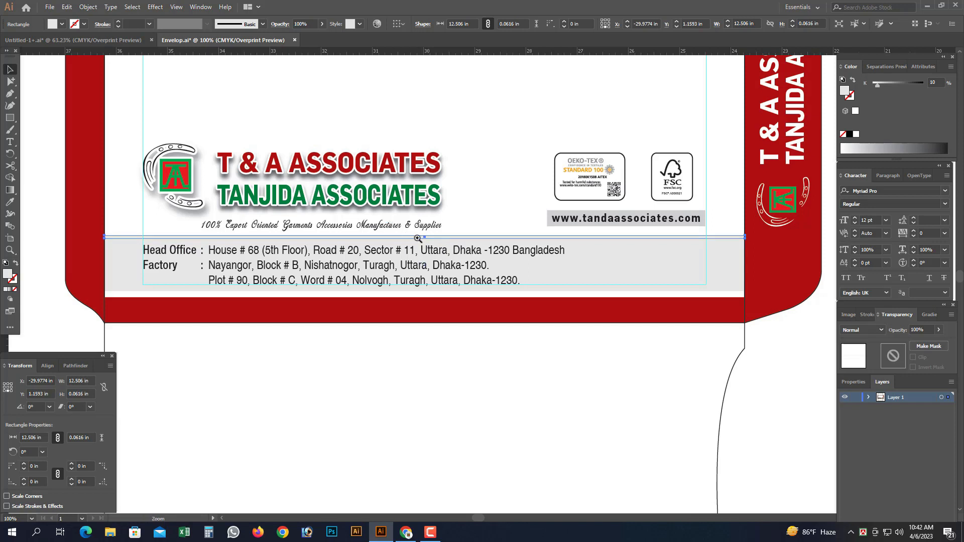
{"action": "left_click", "coordinate": [418, 238]}
{"action": "left_click_drag", "start_coordinate": [421, 197], "coordinate": [421, 193]}
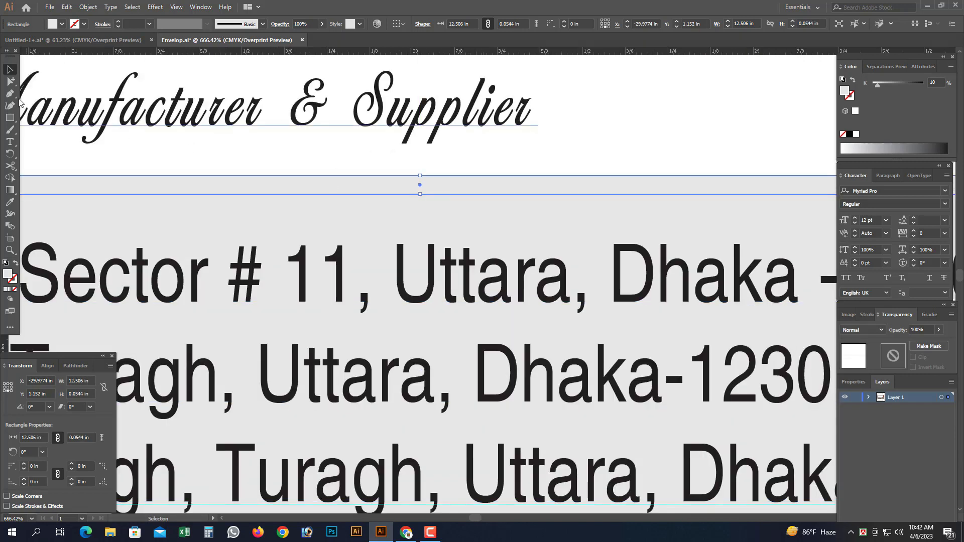
Fill the thin strip above the address lines with 50% black
{"action": "left_click", "coordinate": [10, 82]}
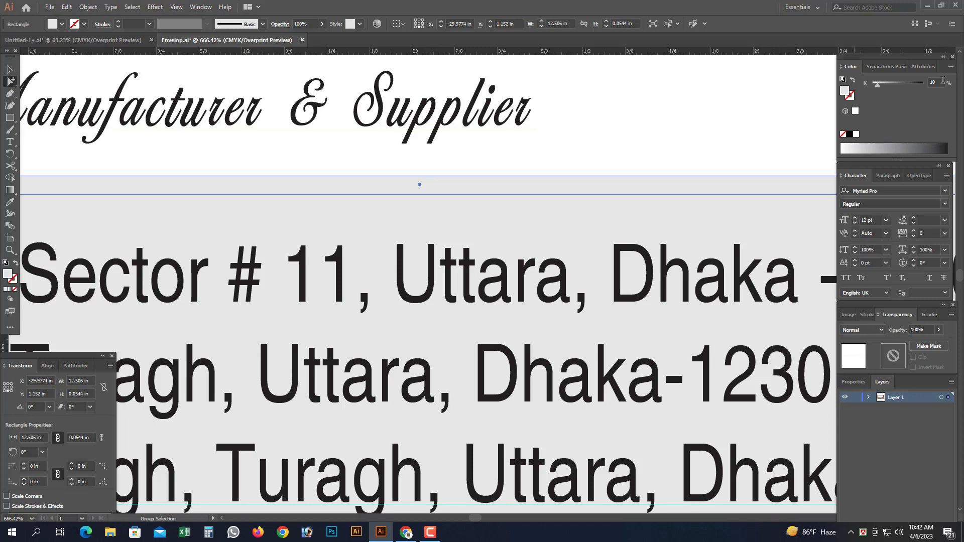
{"action": "type", "text": "50"}
{"action": "key", "text": "Return"}
{"action": "key", "text": "ctrl+minus"}
{"action": "key", "text": "ctrl+minus"}
{"action": "key", "text": "ctrl+minus"}
{"action": "key", "text": "ctrl+minus"}
{"action": "key", "text": "ctrl+minus"}
{"action": "key", "text": "ctrl+minus"}
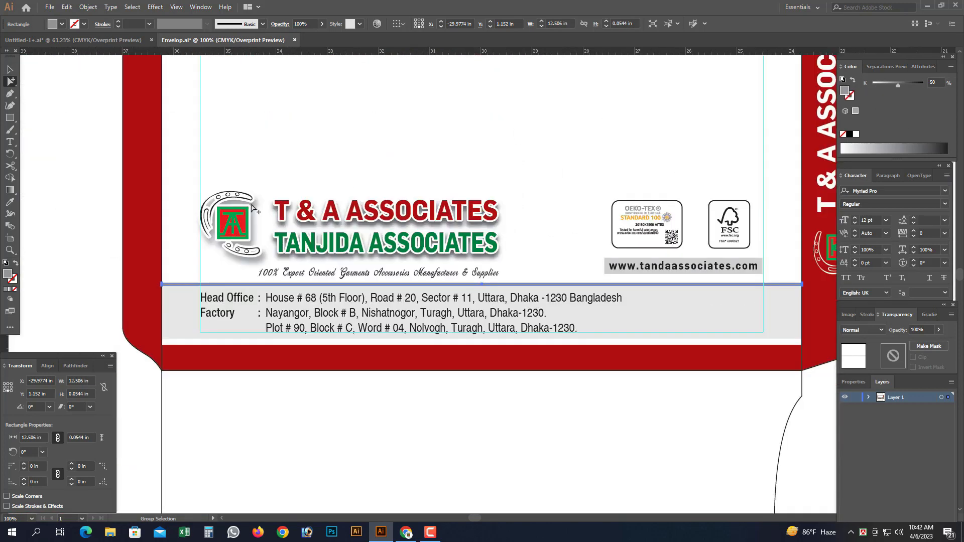
Copy the 50% black strip to the bottom edge of the light grey address band, just above the red bar
{"action": "key", "text": "ctrl+shift+a"}
{"action": "left_click_drag", "start_coordinate": [259, 257], "coordinate": [278, 207]}
{"action": "left_click_drag", "start_coordinate": [197, 236], "coordinate": [194, 291]}
{"action": "left_click_drag", "start_coordinate": [135, 257], "coordinate": [312, 367]}
{"action": "mouse_move", "coordinate": [351, 195]}
{"action": "left_mouse_down"}
{"action": "mouse_move", "coordinate": [348, 207]}
{"action": "mouse_move", "coordinate": [347, 197]}
{"action": "left_mouse_up"}
{"action": "key", "text": "ctrl+space"}
{"action": "left_click_drag", "start_coordinate": [282, 154], "coordinate": [407, 237]}
{"action": "key", "text": "ctrl+minus"}
{"action": "key", "text": "ctrl+minus"}
{"action": "key", "text": "ctrl+minus"}
{"action": "key", "text": "ctrl+minus"}
{"action": "key", "text": "ctrl+minus"}
{"action": "key", "text": "ctrl+minus"}
{"action": "key", "text": "ctrl+minus"}
{"action": "key", "text": "ctrl+minus"}
{"action": "key", "text": "ctrl+minus"}
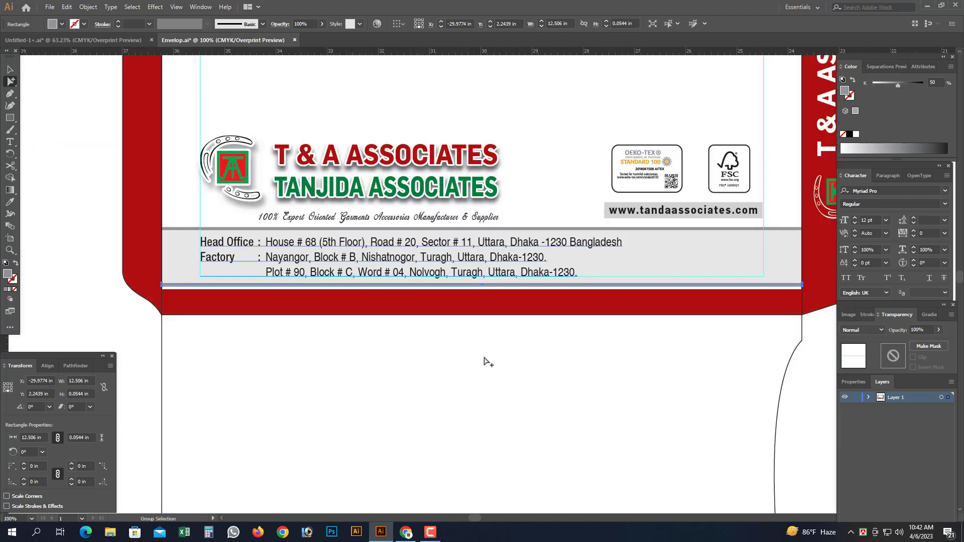
{"action": "left_click", "coordinate": [491, 382]}
{"action": "key", "text": "ctrl+minus"}
{"action": "key", "text": "ctrl+minus"}
{"action": "key", "text": "ctrl+space"}
{"action": "left_click_drag", "start_coordinate": [260, 204], "coordinate": [764, 384]}
{"action": "left_click_drag", "start_coordinate": [668, 369], "coordinate": [685, 350]}
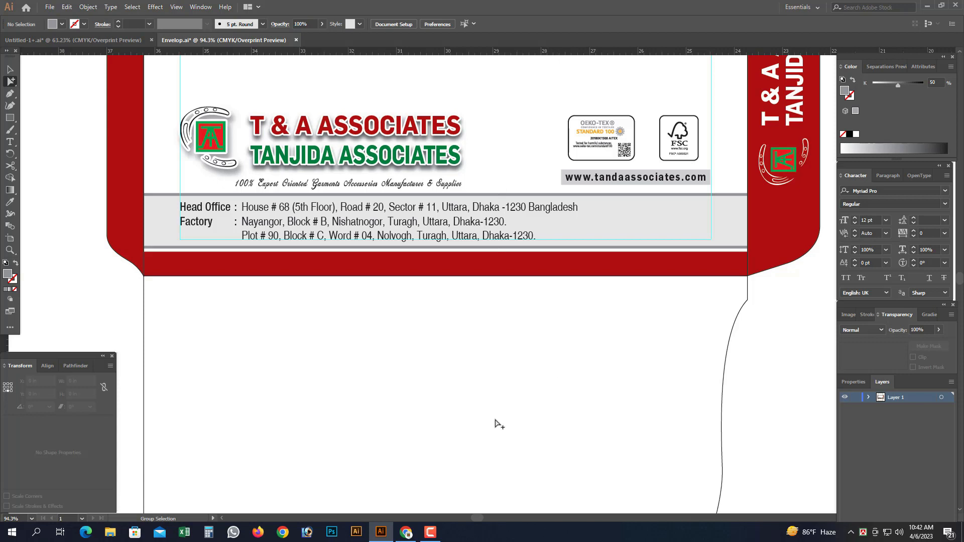
{"action": "left_click", "coordinate": [430, 532]}
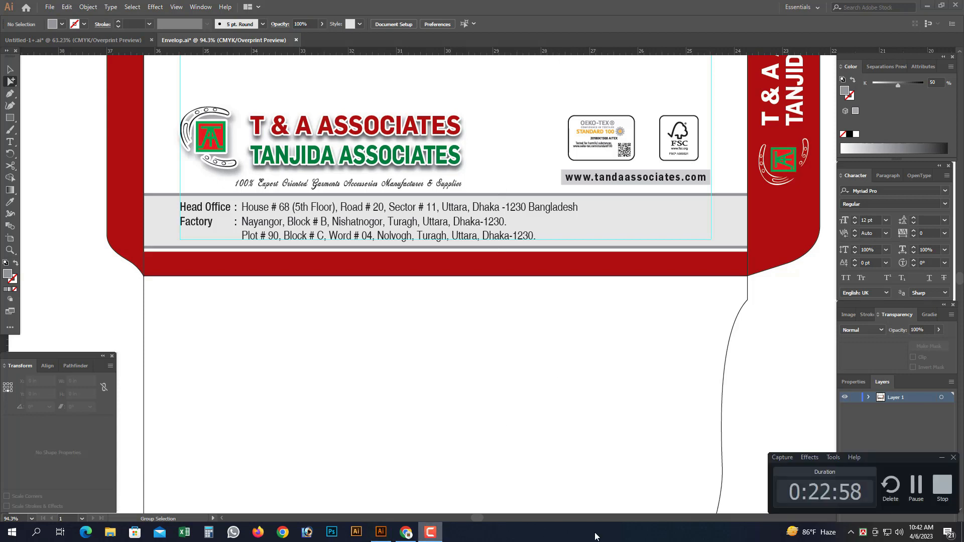
Move the logo, company names, tagline, OEKO-TEX badge and website strip slightly up, away from the address band
{"action": "left_click", "coordinate": [916, 489]}
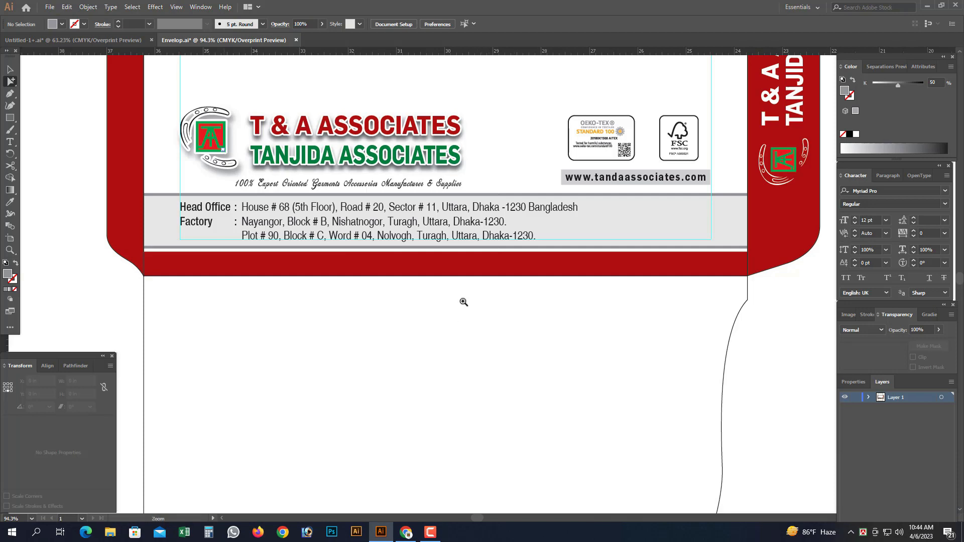
{"action": "left_click_drag", "start_coordinate": [463, 302], "coordinate": [394, 373]}
{"action": "key", "text": "ctrl+minus"}
{"action": "key", "text": "ctrl+minus"}
{"action": "key", "text": "ctrl+minus"}
{"action": "key", "text": "ctrl+minus"}
{"action": "left_click", "coordinate": [11, 70]}
{"action": "left_click_drag", "start_coordinate": [266, 183], "coordinate": [527, 260]}
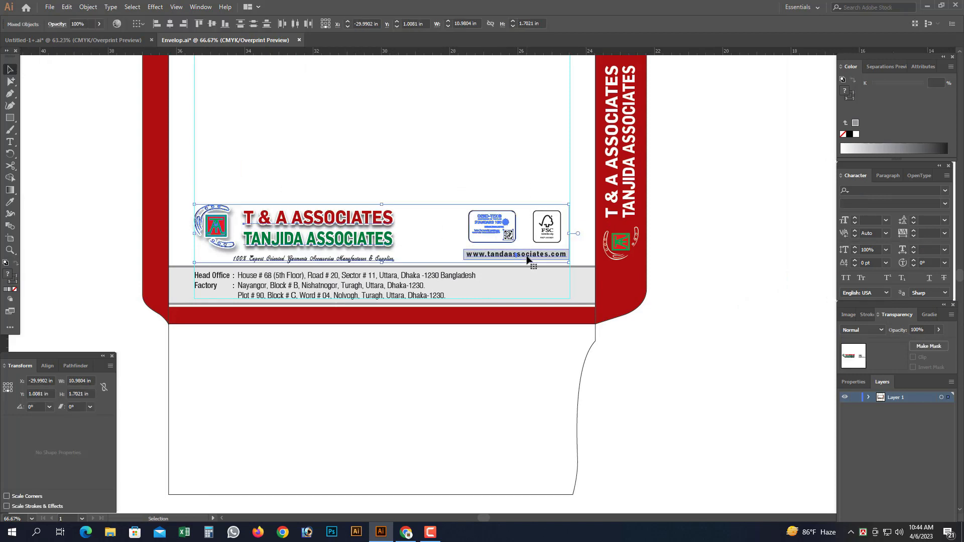
{"action": "left_click_drag", "start_coordinate": [497, 221], "coordinate": [486, 196]}
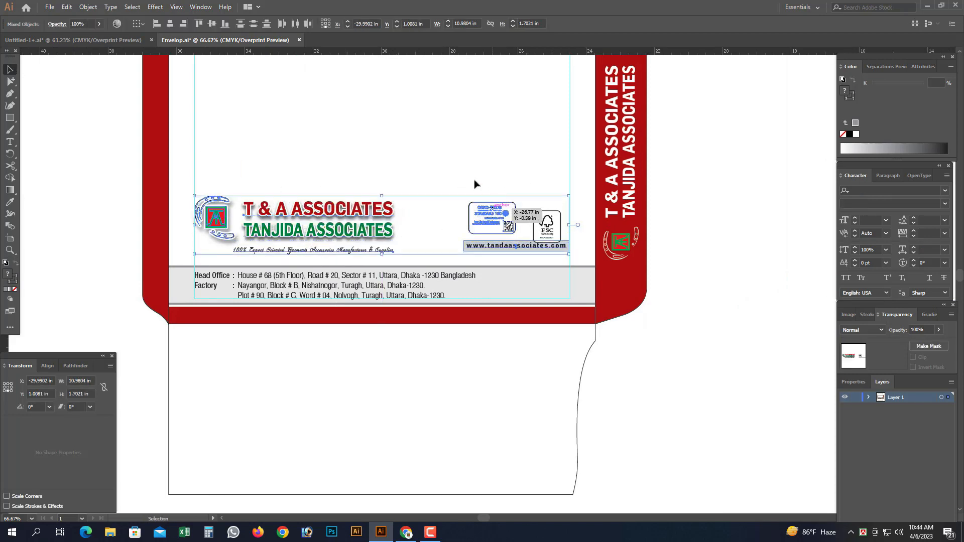
{"action": "left_click", "coordinate": [455, 164]}
Check the overall envelope layout, including the side flaps, logo row and address band
{"action": "left_click_drag", "start_coordinate": [440, 168], "coordinate": [447, 216]}
{"action": "left_click_drag", "start_coordinate": [178, 166], "coordinate": [699, 409]}
{"action": "left_click_drag", "start_coordinate": [258, 154], "coordinate": [703, 291]}
{"action": "left_click_drag", "start_coordinate": [674, 216], "coordinate": [674, 220]}
{"action": "left_click", "coordinate": [577, 148]}
{"action": "key", "text": "ctrl+minus"}
{"action": "key", "text": "ctrl+minus"}
{"action": "key", "text": "ctrl+minus"}
{"action": "key", "text": "ctrl+minus"}
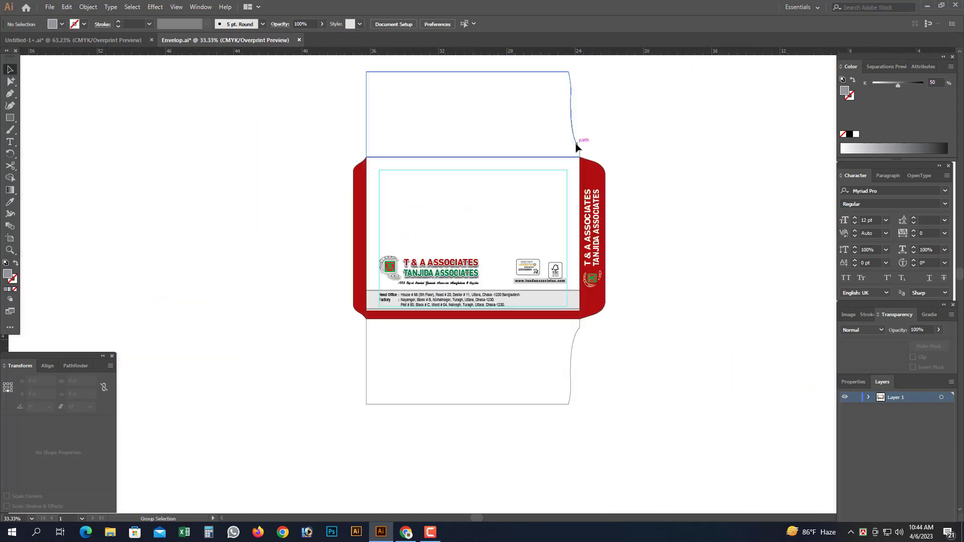
{"action": "left_click_drag", "start_coordinate": [308, 121], "coordinate": [687, 389]}
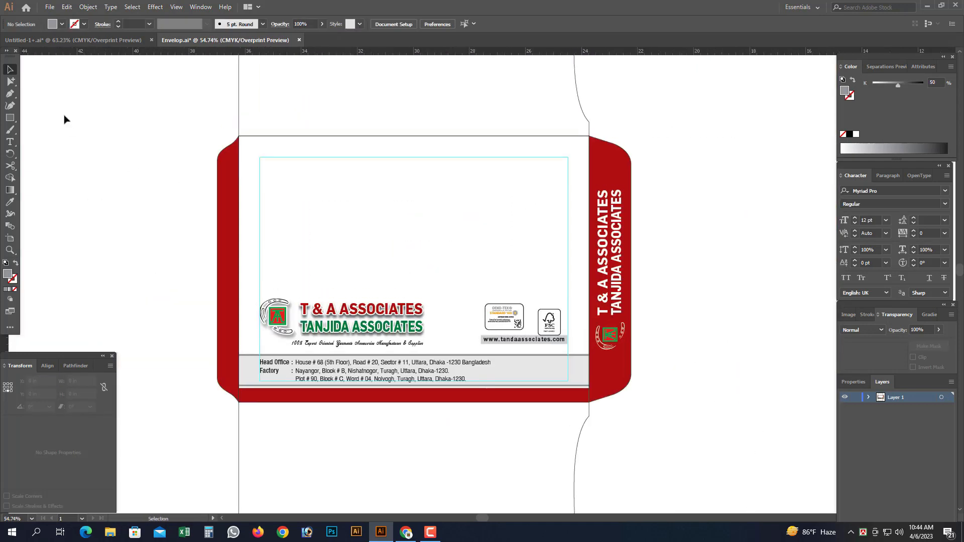
{"action": "key", "text": "a"}
{"action": "left_click_drag", "start_coordinate": [487, 144], "coordinate": [461, 140]}
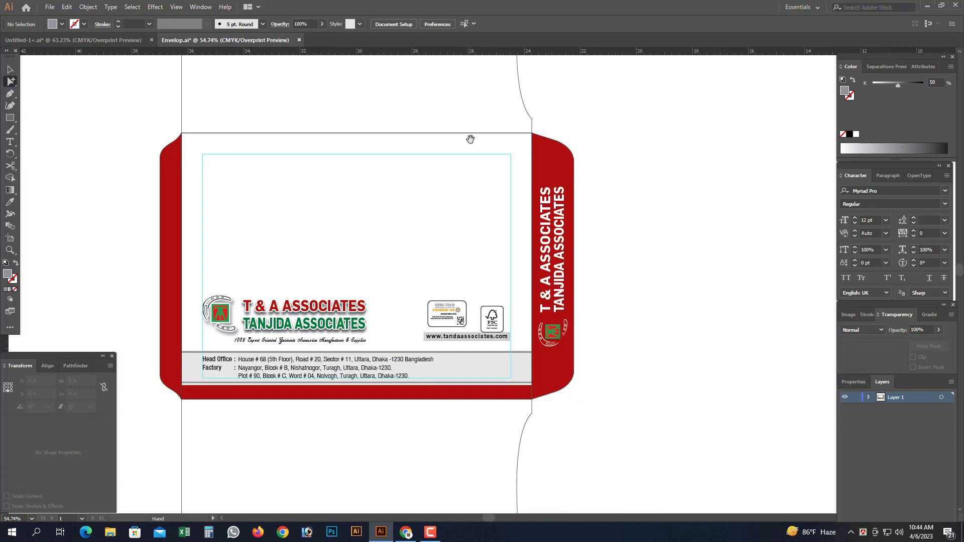
Add a horizontal guide at the vertical middle of the right side flap
{"action": "key", "text": "v"}
{"action": "left_click", "coordinate": [535, 219]}
{"action": "left_click_drag", "start_coordinate": [517, 221], "coordinate": [614, 302]}
{"action": "left_click_drag", "start_coordinate": [561, 55], "coordinate": [555, 305]}
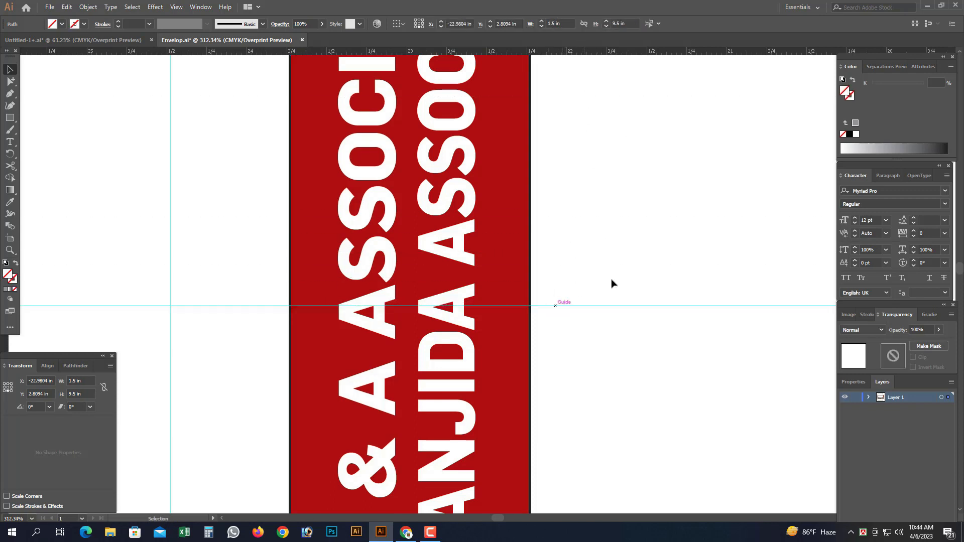
Paste the two pairs of diagonal grey stripes and shift them left to fit the right flap's width
{"action": "key", "text": "ctrl+v"}
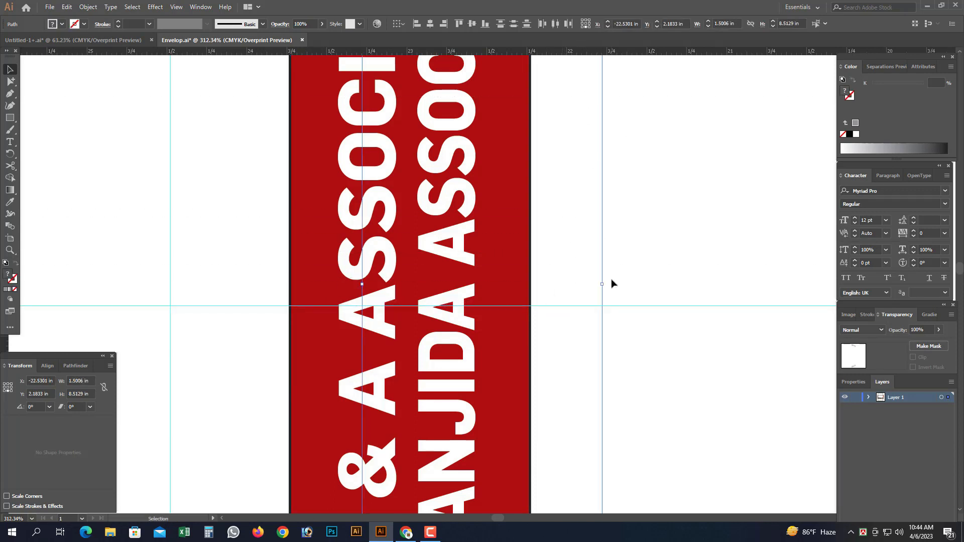
{"action": "scroll", "coordinate": [605, 256], "scroll_direction": "down", "scroll_amount": 6}
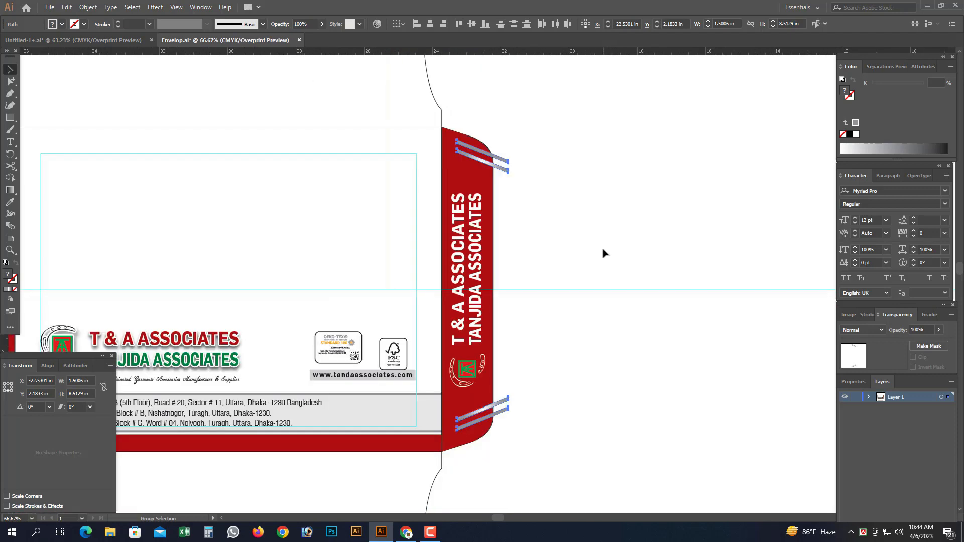
{"action": "left_click_drag", "start_coordinate": [387, 151], "coordinate": [563, 276]}
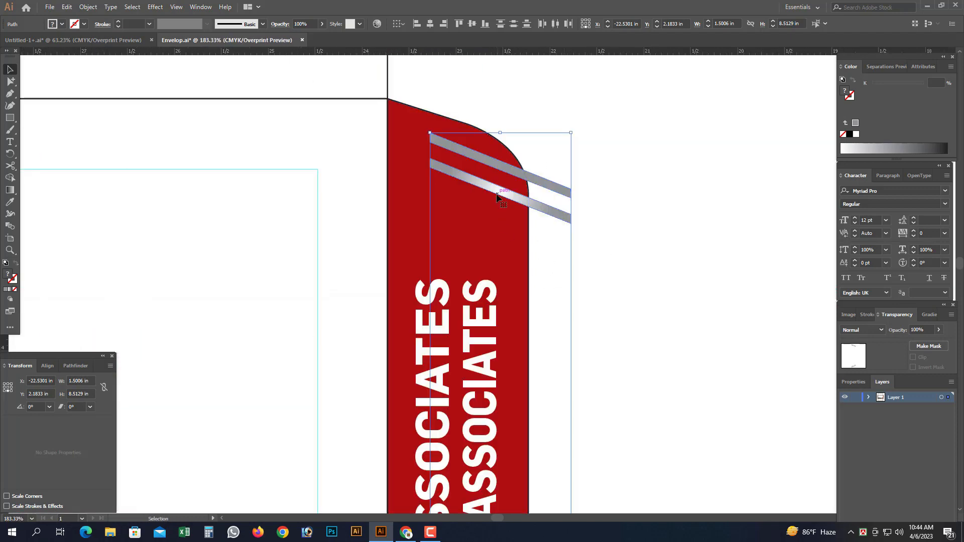
{"action": "left_click_drag", "start_coordinate": [475, 195], "coordinate": [453, 196]}
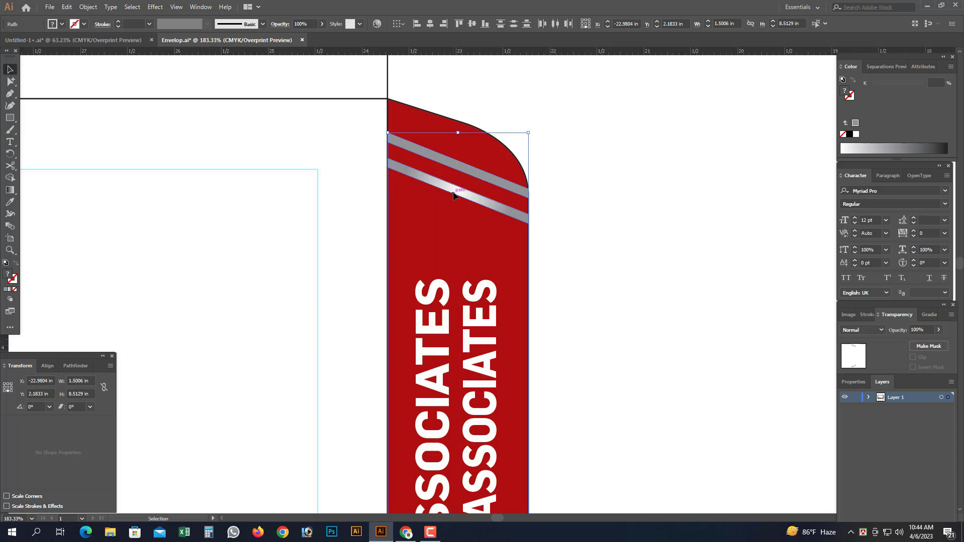
{"action": "scroll", "coordinate": [454, 198], "scroll_direction": "down", "scroll_amount": 3}
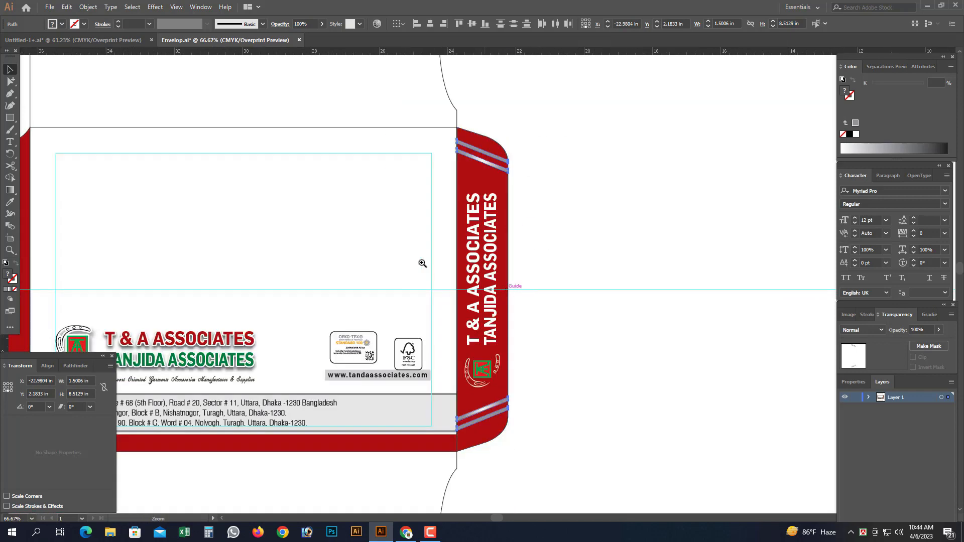
Nudge the diagonal stripes down about 0.12 in to centre them on the flap's horizontal guide and remove that guide
{"action": "left_click_drag", "start_coordinate": [411, 247], "coordinate": [545, 349]}
{"action": "key", "text": "ctrl+k"}
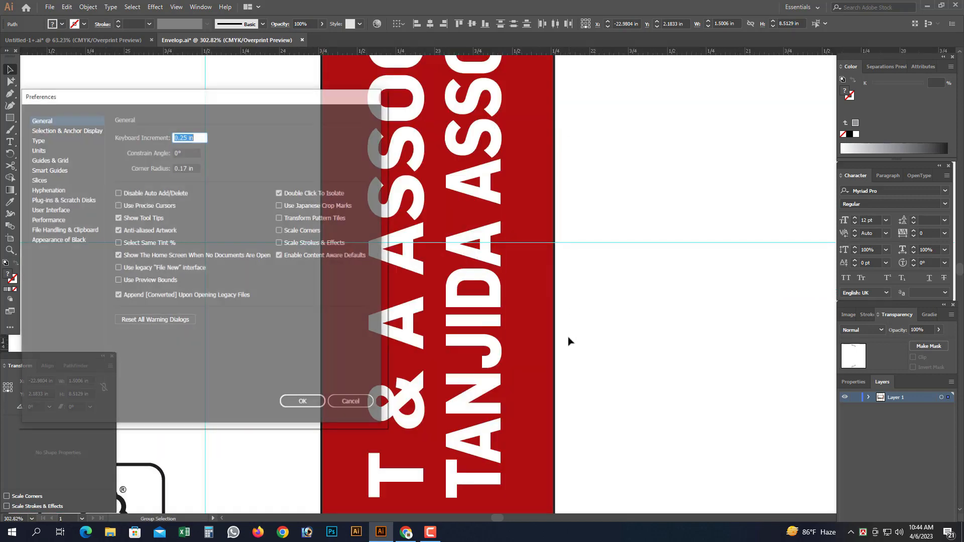
{"action": "key", "text": "Return"}
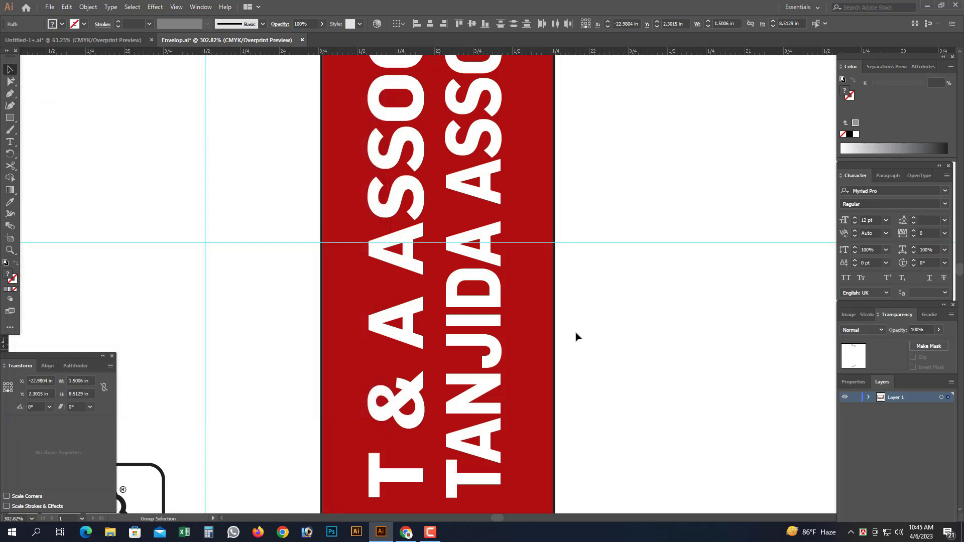
{"action": "key", "text": "ctrl+0"}
{"action": "left_click", "coordinate": [10, 83]}
{"action": "left_click_drag", "start_coordinate": [570, 254], "coordinate": [598, 372]}
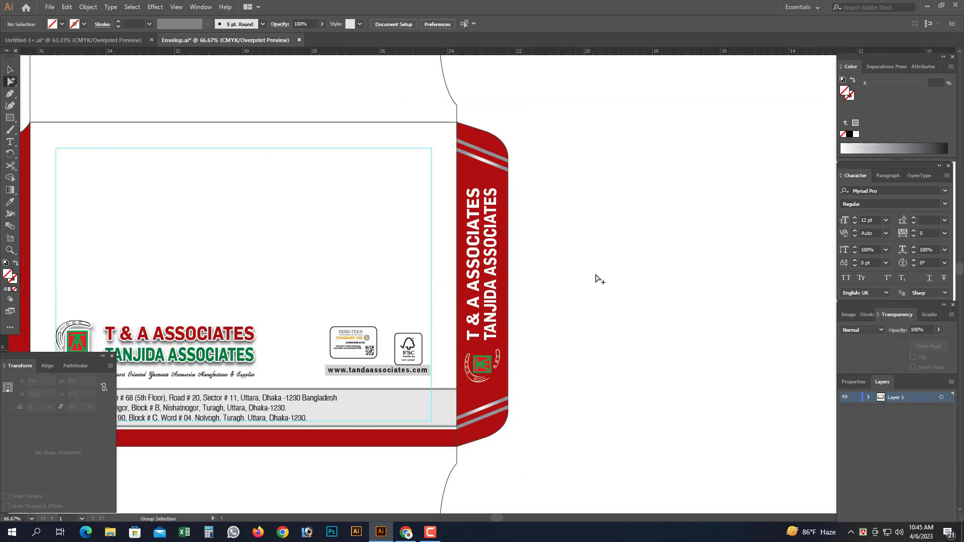
Move the FSC badge up about 0.24 in, clear of the website address strip
{"action": "key", "text": "ctrl+minus"}
{"action": "key", "text": "ctrl+minus"}
{"action": "left_click_drag", "start_coordinate": [230, 182], "coordinate": [572, 400]}
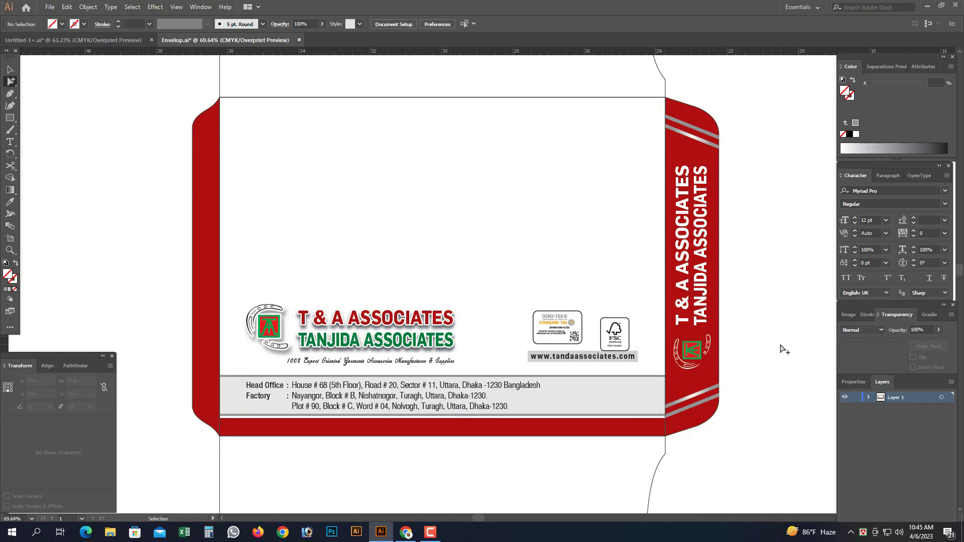
{"action": "left_click_drag", "start_coordinate": [517, 261], "coordinate": [663, 416]}
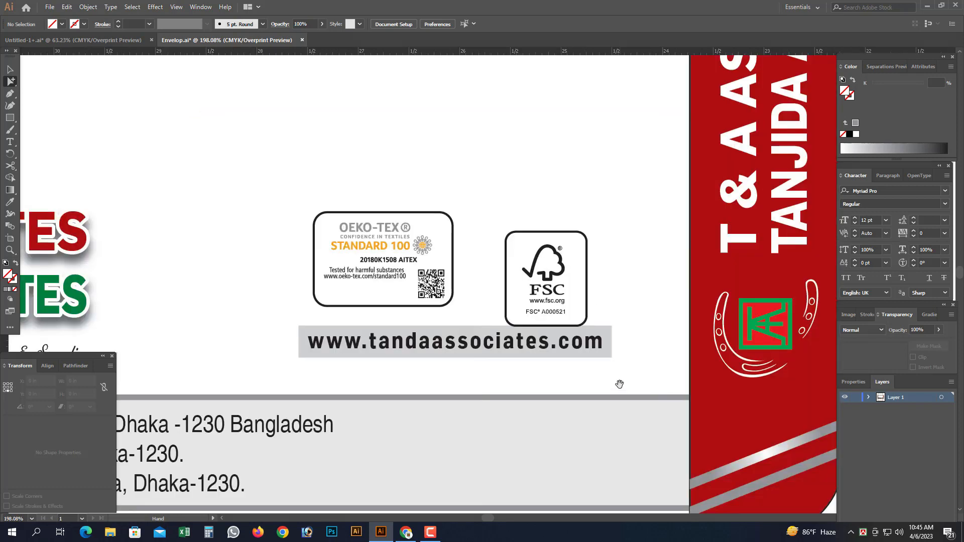
{"action": "left_click", "coordinate": [574, 273]}
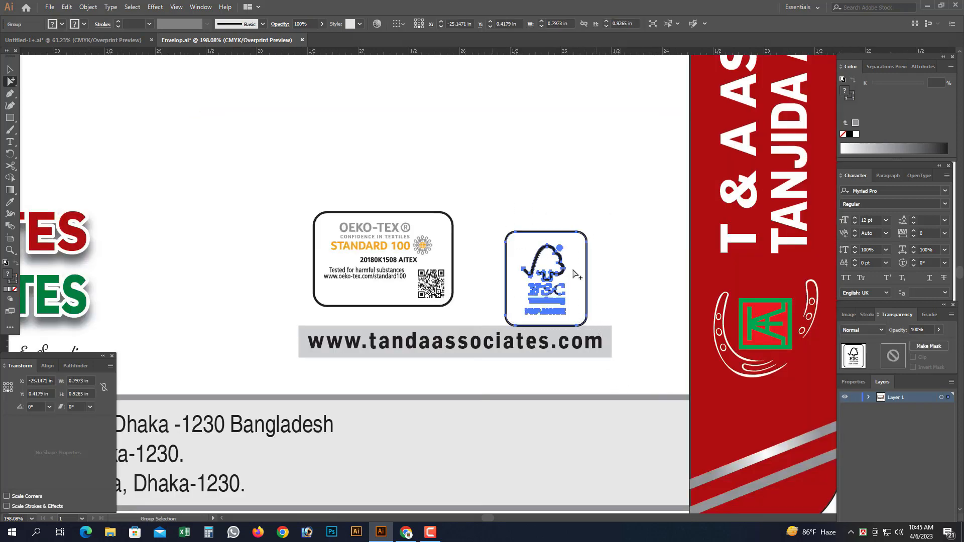
{"action": "left_click_drag", "start_coordinate": [548, 236], "coordinate": [544, 213]}
{"action": "left_click", "coordinate": [522, 186]}
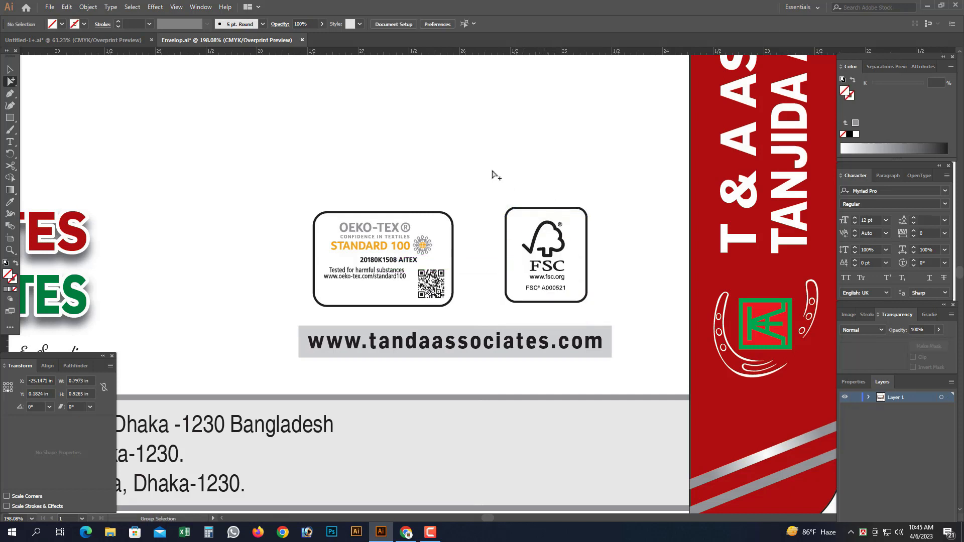
Add a horizontal guide along the top edge of the OEKO-TEX badge, with guides shown
{"action": "left_click_drag", "start_coordinate": [469, 52], "coordinate": [443, 213]}
{"action": "key", "text": "ctrl+z"}
{"action": "key", "text": "ctrl+;"}
Move the FSC badge slightly down until its top edge lines up with the horizontal guide
{"action": "left_click_drag", "start_coordinate": [494, 193], "coordinate": [598, 316]}
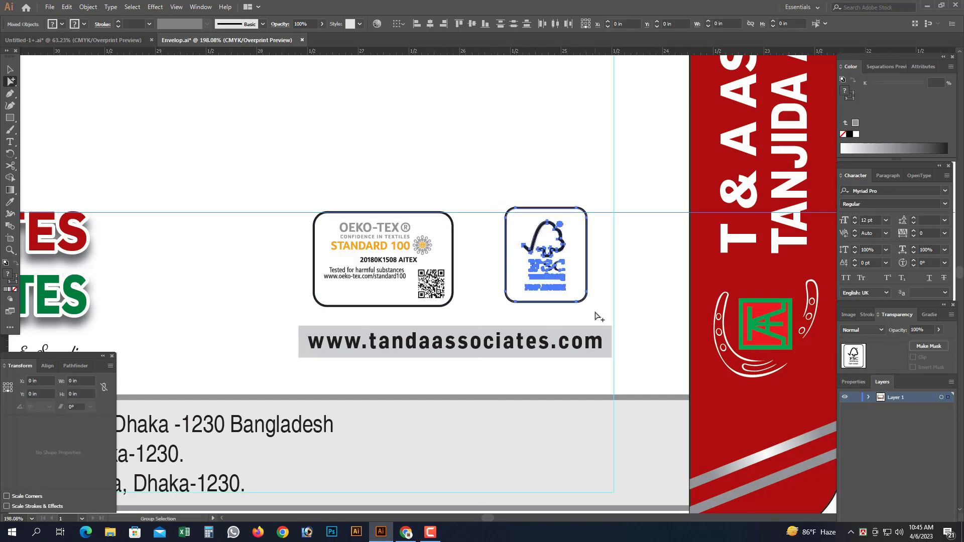
{"action": "left_click_drag", "start_coordinate": [597, 197], "coordinate": [604, 229]}
{"action": "left_click_drag", "start_coordinate": [489, 179], "coordinate": [583, 273]}
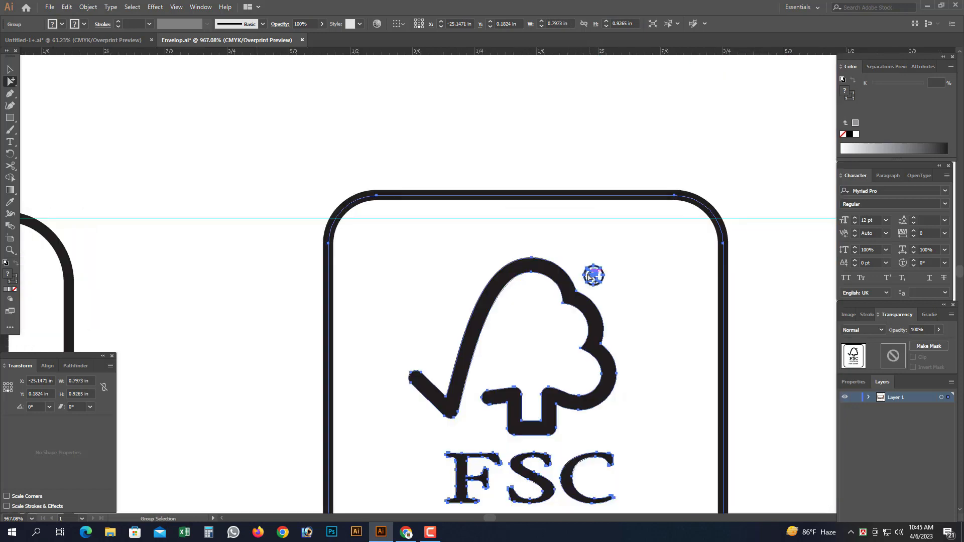
{"action": "mouse_move", "coordinate": [531, 198]}
{"action": "left_mouse_down"}
{"action": "mouse_move", "coordinate": [530, 221]}
{"action": "mouse_move", "coordinate": [531, 206]}
{"action": "left_mouse_up"}
{"action": "left_click", "coordinate": [512, 165]}
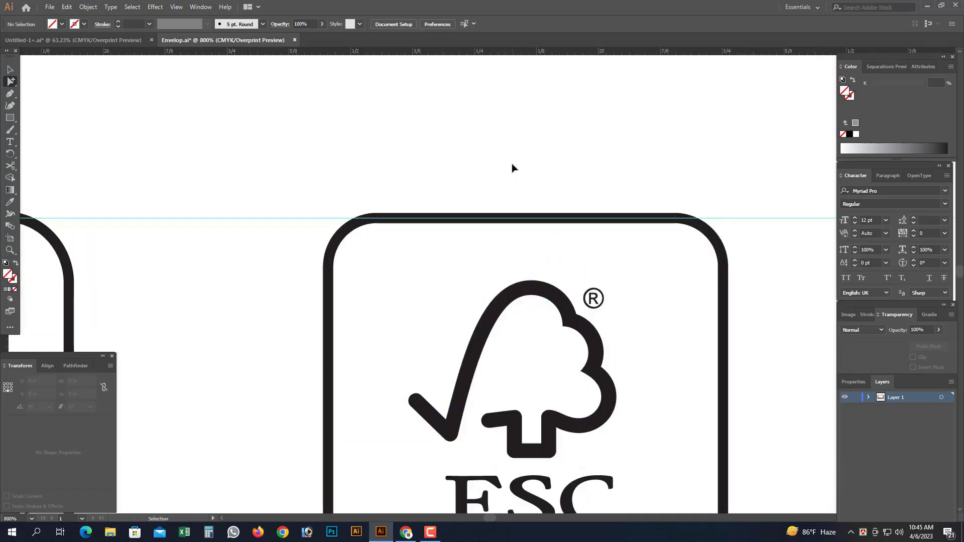
Remove the horizontal guide that crosses the tops of the certification badges
{"action": "key", "text": "ctrl+minus"}
{"action": "key", "text": "ctrl+minus"}
{"action": "key", "text": "ctrl+minus"}
{"action": "key", "text": "ctrl+minus"}
{"action": "key", "text": "ctrl+minus"}
{"action": "key", "text": "ctrl+minus"}
{"action": "key", "text": "ctrl+minus"}
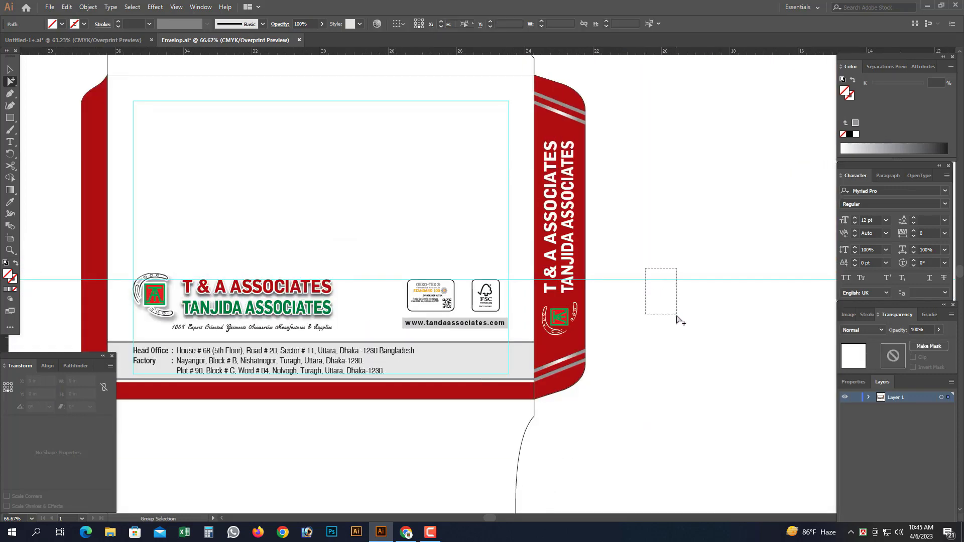
{"action": "key", "text": "ctrl+minus"}
{"action": "key", "text": "ctrl+minus"}
{"action": "key", "text": "ctrl+minus"}
Save the envelope document
{"action": "left_click_drag", "start_coordinate": [290, 173], "coordinate": [607, 405]}
{"action": "left_click_drag", "start_coordinate": [252, 99], "coordinate": [693, 435]}
{"action": "left_click", "coordinate": [693, 435]}
{"action": "left_click_drag", "start_coordinate": [246, 100], "coordinate": [709, 422]}
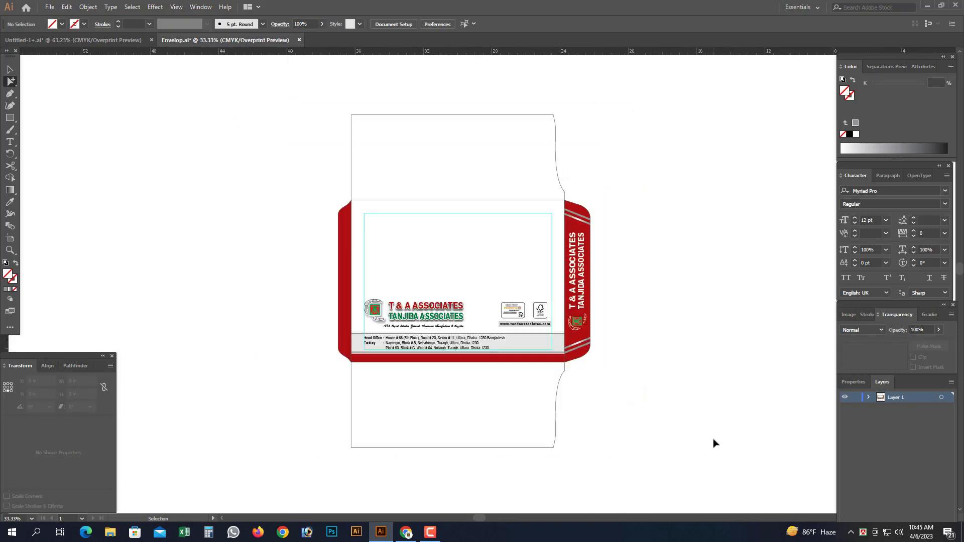
{"action": "left_click_drag", "start_coordinate": [301, 146], "coordinate": [639, 412]}
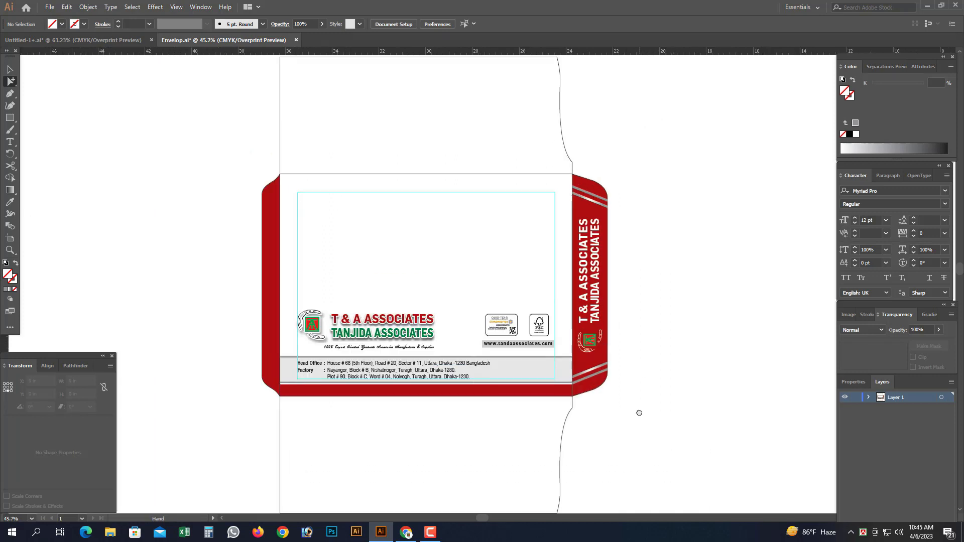
{"action": "left_click", "coordinate": [50, 8]}
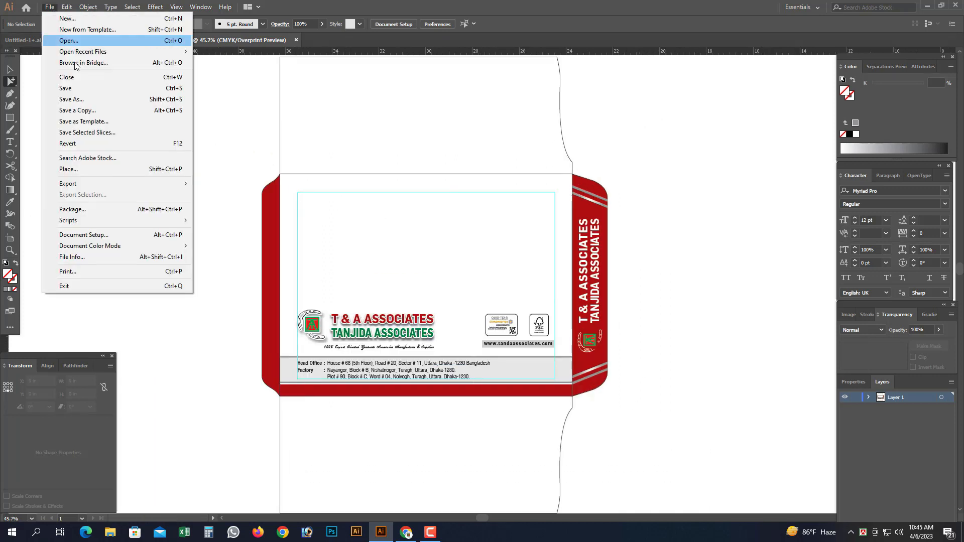
{"action": "left_click", "coordinate": [77, 89]}
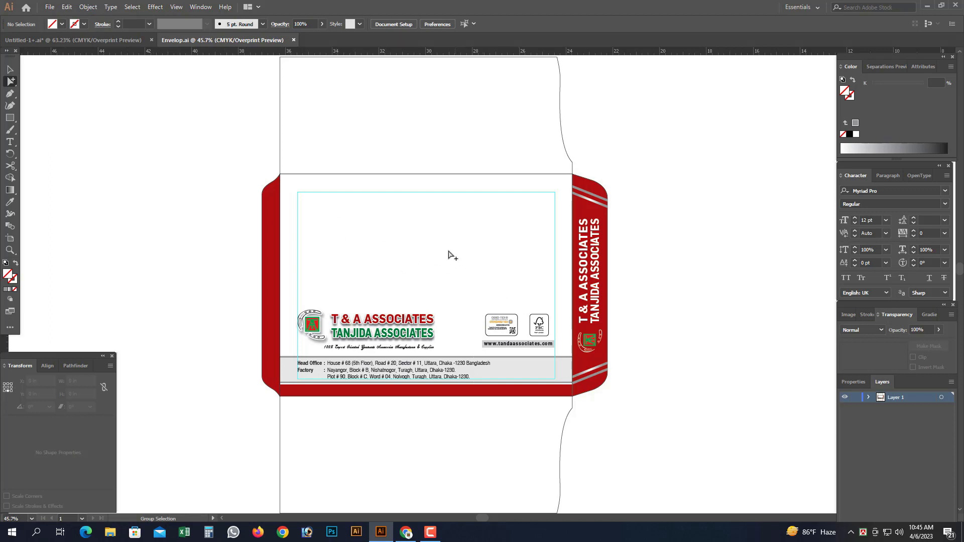
Move the blue wave artwork behind the envelope's front panel content, with its upper-right corner on the panel's corner
{"action": "left_click", "coordinate": [380, 532]}
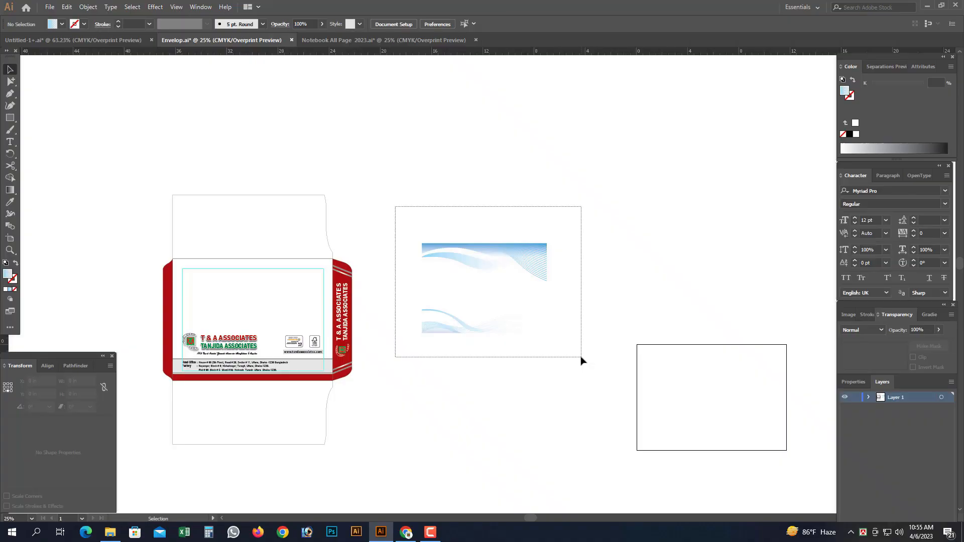
{"action": "left_click_drag", "start_coordinate": [581, 360], "coordinate": [581, 359]}
{"action": "left_click_drag", "start_coordinate": [527, 269], "coordinate": [535, 241]}
{"action": "scroll", "coordinate": [369, 258], "scroll_direction": "up", "scroll_amount": 6}
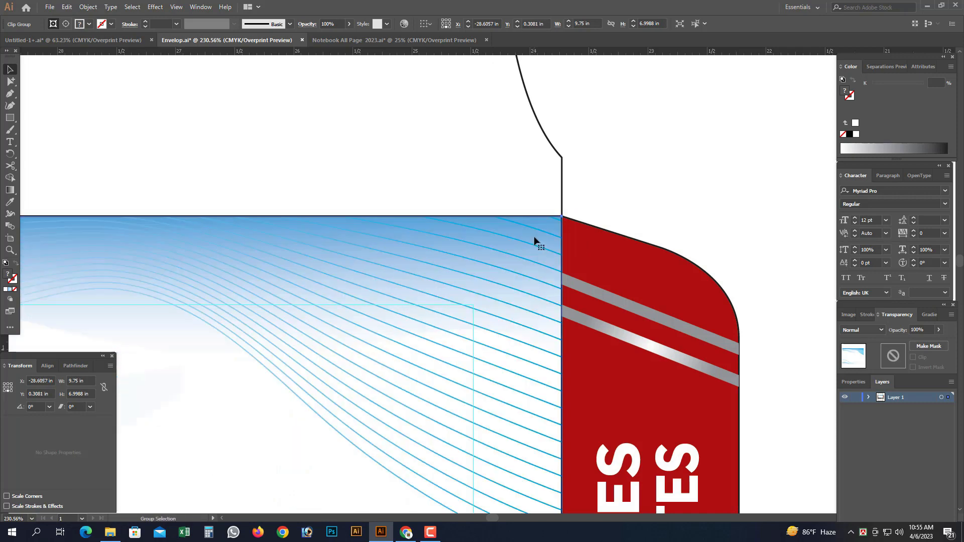
Scale the blue wave artwork to about 12.5 x 9 in, from the panel's left edge down to the red bar
{"action": "scroll", "coordinate": [535, 241], "scroll_direction": "down", "scroll_amount": 3}
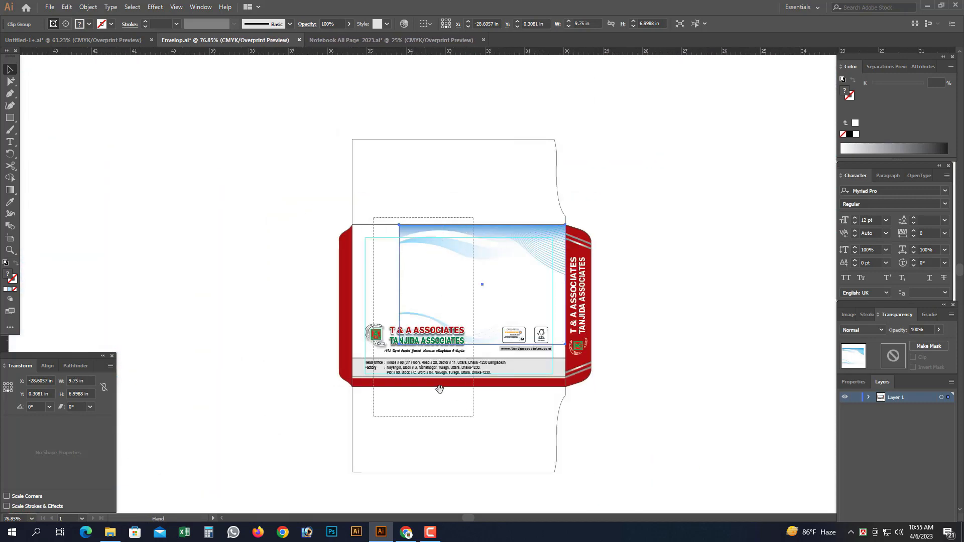
{"action": "left_click_drag", "start_coordinate": [445, 395], "coordinate": [524, 335]}
{"action": "left_click_drag", "start_coordinate": [505, 301], "coordinate": [396, 380]}
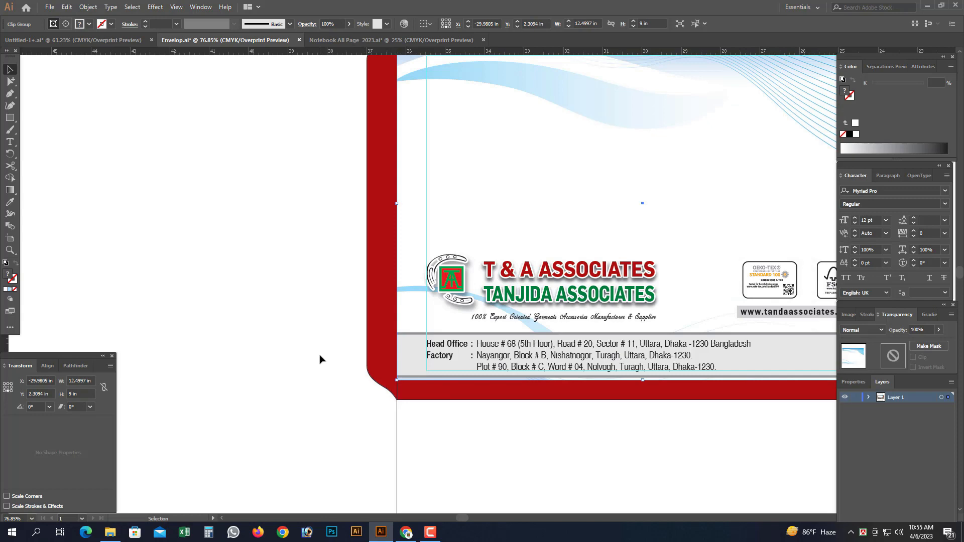
{"action": "left_click", "coordinate": [10, 82]}
{"action": "left_click", "coordinate": [164, 142]}
Delete the light blue wave strand that runs behind the logo and company names
{"action": "key", "text": "ctrl+minus"}
{"action": "key", "text": "ctrl+minus"}
{"action": "key", "text": "ctrl+minus"}
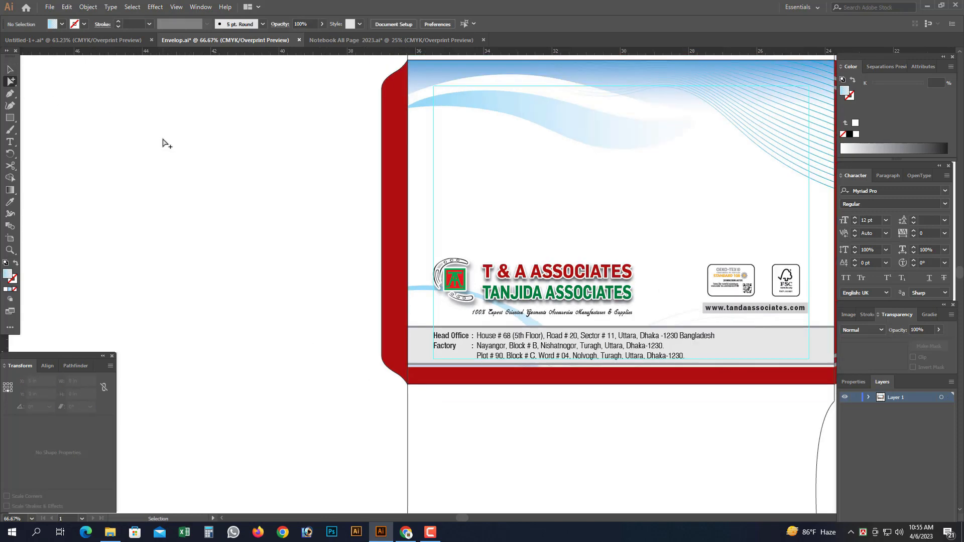
{"action": "left_click_drag", "start_coordinate": [529, 231], "coordinate": [694, 377]}
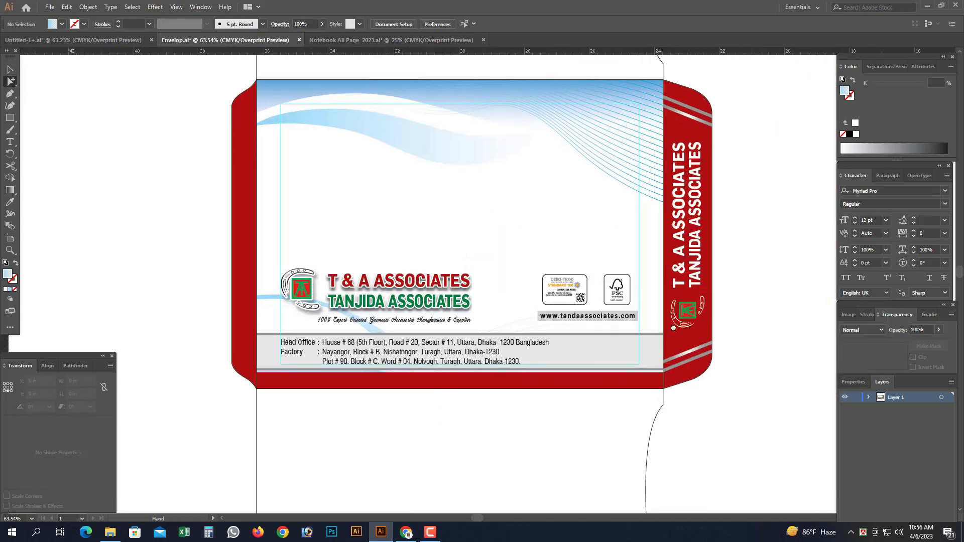
{"action": "left_click_drag", "start_coordinate": [208, 242], "coordinate": [474, 405]}
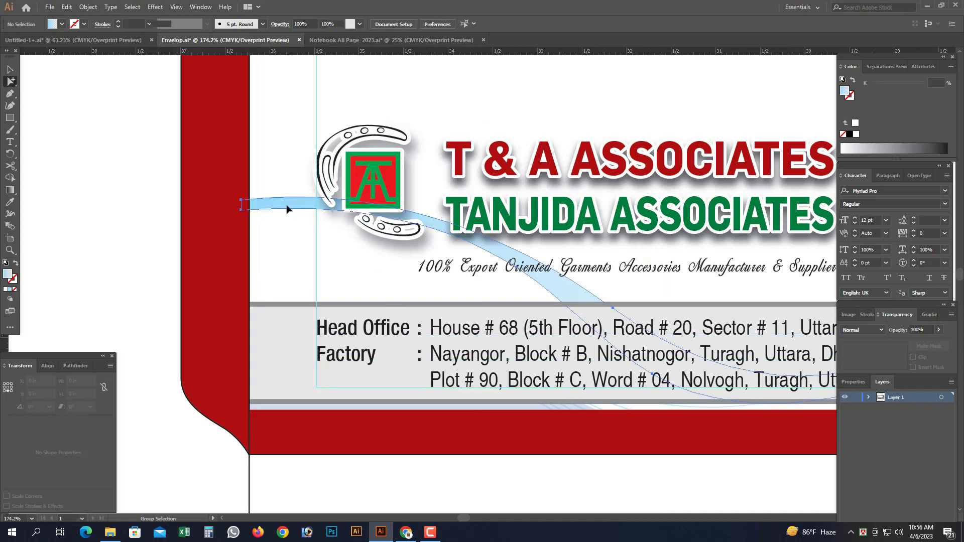
{"action": "key", "text": "ctrl+minus"}
{"action": "key", "text": "ctrl+minus"}
{"action": "key", "text": "ctrl+minus"}
{"action": "key", "text": "ctrl+minus"}
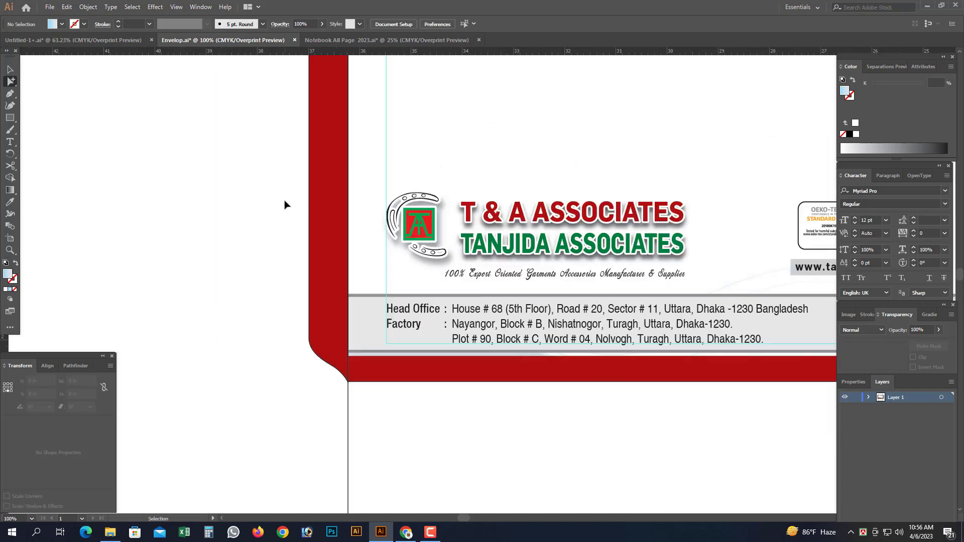
Move the lower group of thin wave lines straight up above the logo and company names, to about Y -0.26 in
{"action": "left_click_drag", "start_coordinate": [485, 175], "coordinate": [734, 396]}
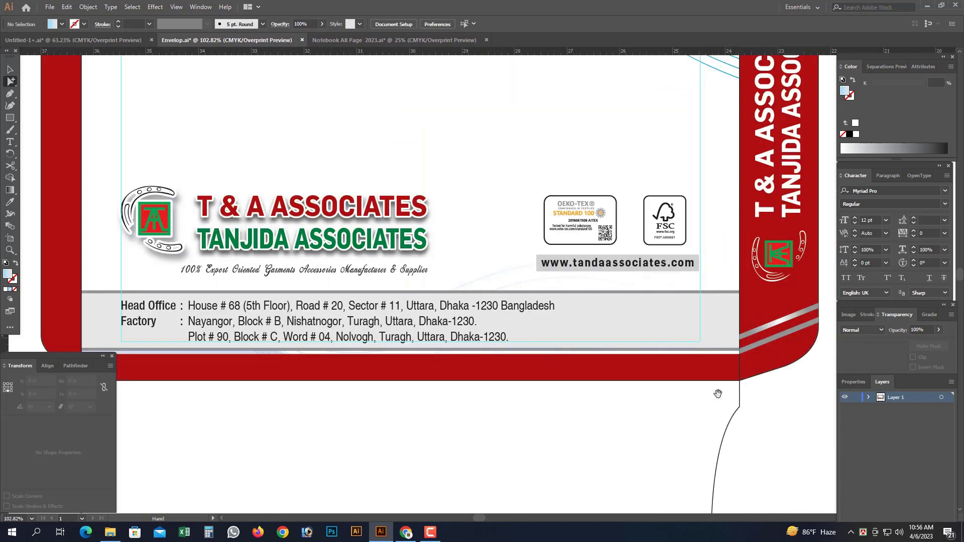
{"action": "left_click", "coordinate": [485, 281]}
{"action": "left_click_drag", "start_coordinate": [485, 281], "coordinate": [490, 107]}
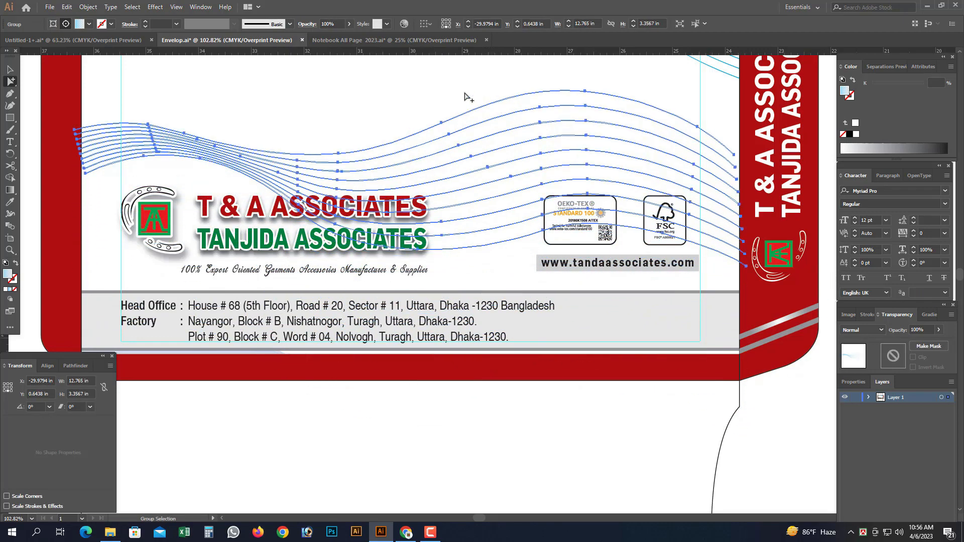
{"action": "left_click", "coordinate": [421, 82]}
{"action": "key", "text": "ctrl+minus"}
{"action": "key", "text": "ctrl+minus"}
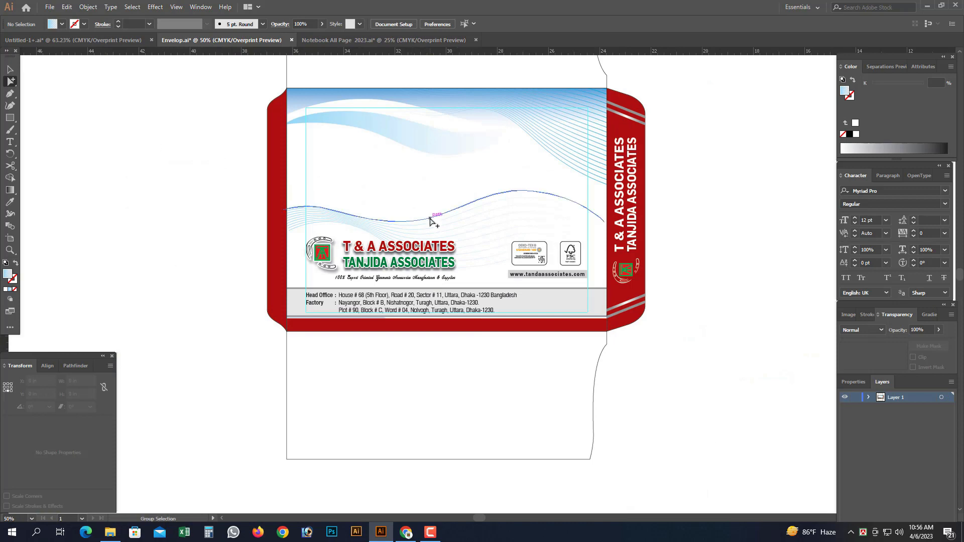
{"action": "left_click_drag", "start_coordinate": [430, 215], "coordinate": [430, 201]}
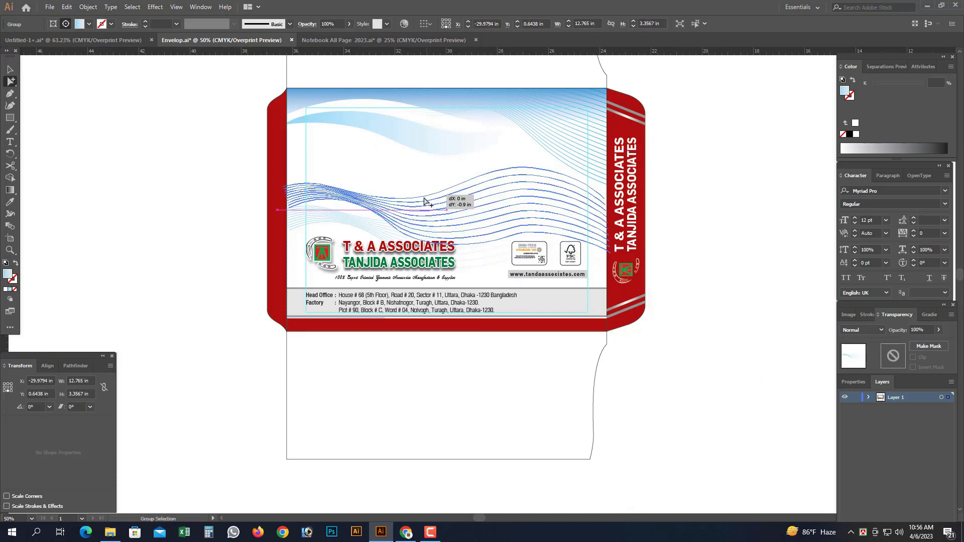
{"action": "left_click", "coordinate": [196, 185]}
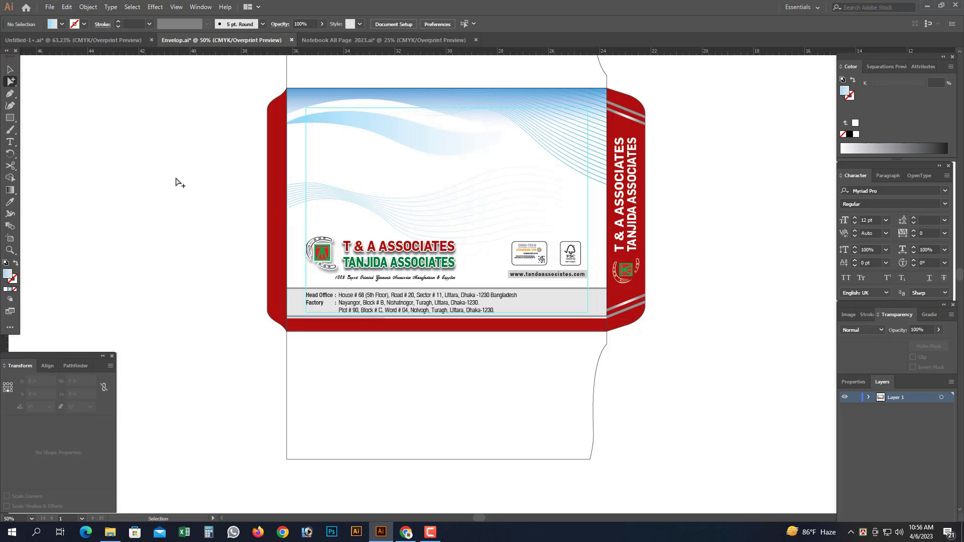
Set the opacity of the light blue ribbon shape in the panel's upper area to 50%
{"action": "key", "text": "ctrl+minus"}
{"action": "key", "text": "ctrl+minus"}
{"action": "left_click_drag", "start_coordinate": [379, 149], "coordinate": [602, 322]}
{"action": "left_click", "coordinate": [415, 228]}
{"action": "left_click", "coordinate": [928, 327]}
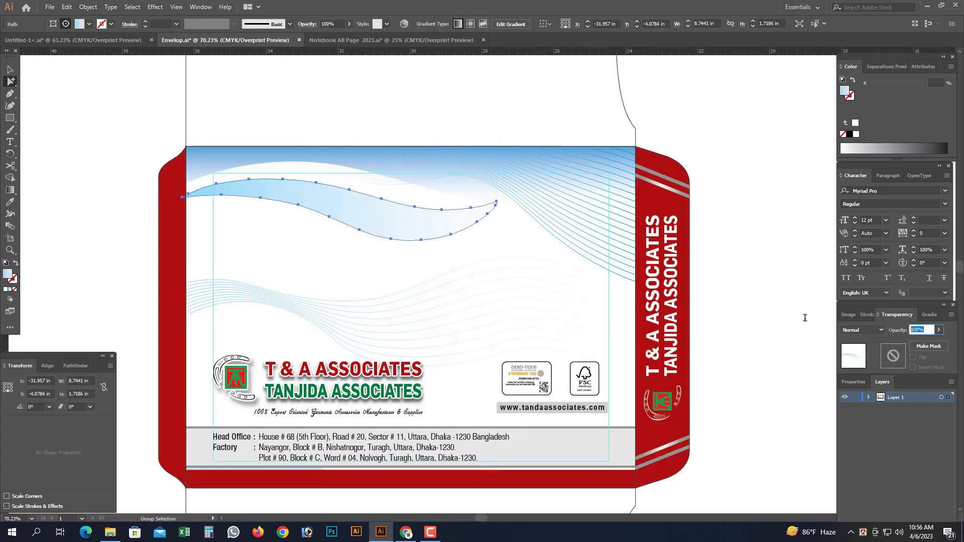
{"action": "key", "text": "Return"}
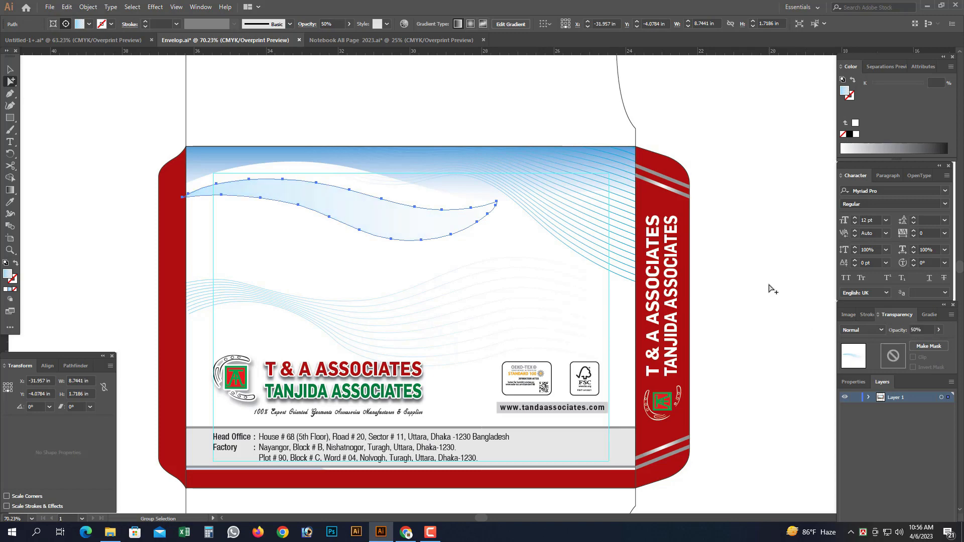
Set the opacity of the blue gradient wave along the front panel's upper edge to 80%
{"action": "left_click", "coordinate": [462, 194]}
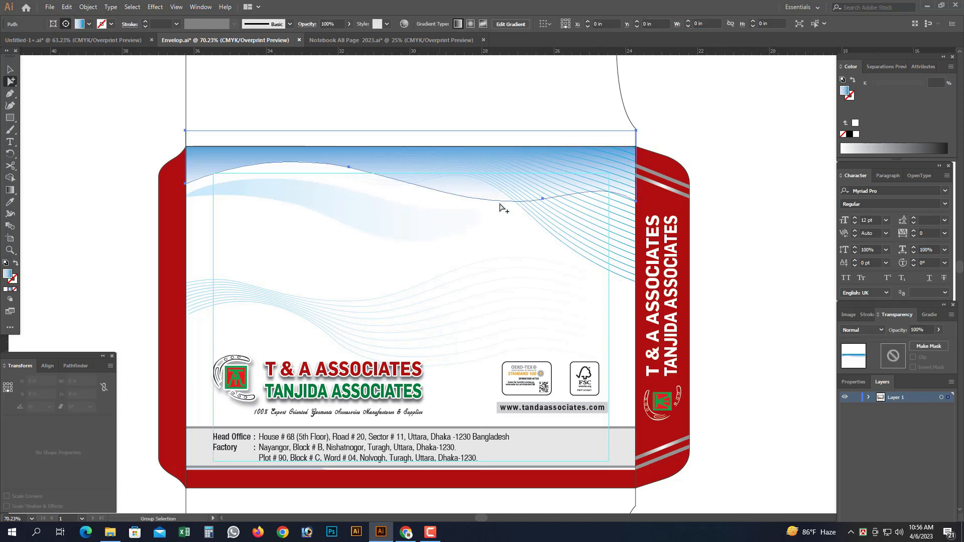
{"action": "left_click", "coordinate": [925, 327]}
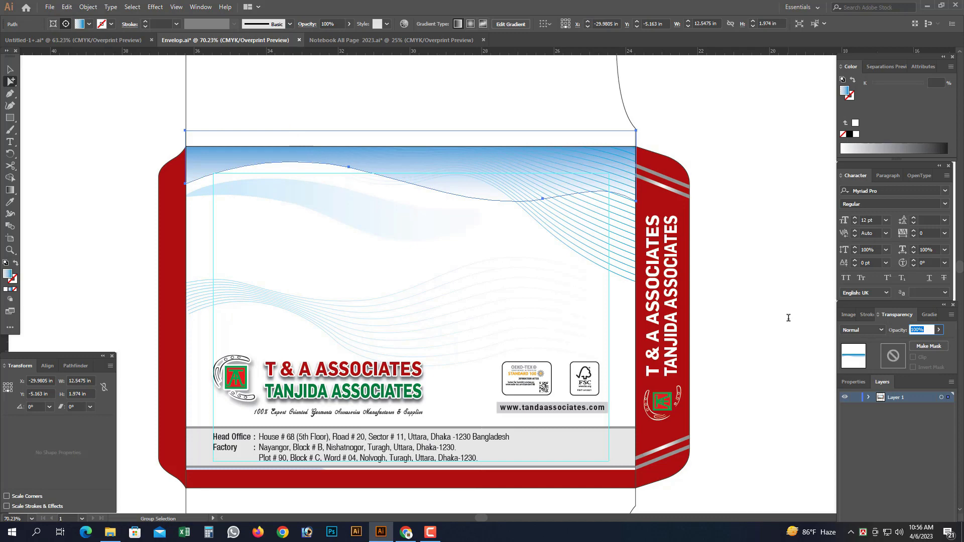
{"action": "type", "text": "80"}
{"action": "key", "text": "Return"}
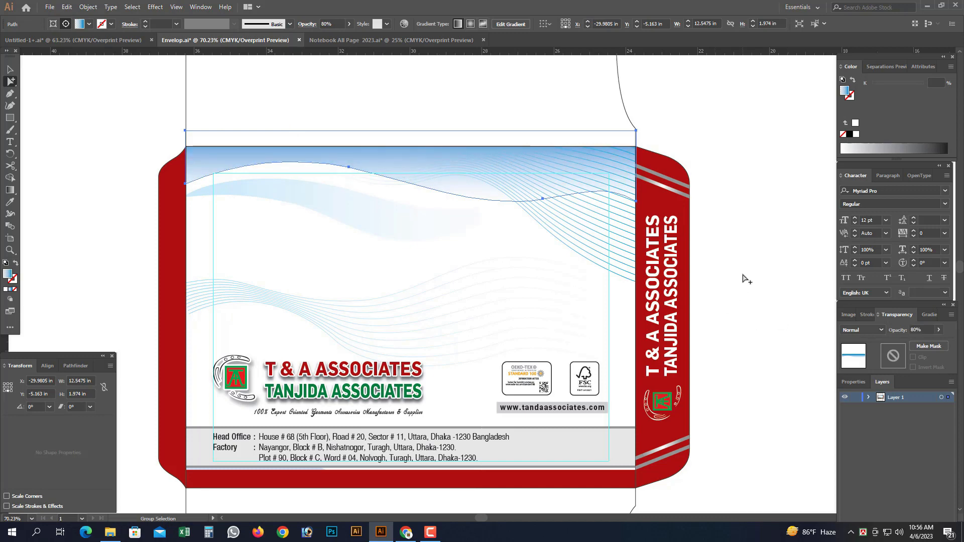
{"action": "left_click", "coordinate": [742, 278]}
Try removing the light blue ribbon shape from the front panel, and undo the deletion
{"action": "key", "text": "ctrl+minus"}
{"action": "key", "text": "ctrl+minus"}
{"action": "key", "text": "ctrl+minus"}
{"action": "key", "text": "ctrl+minus"}
{"action": "left_click_drag", "start_coordinate": [329, 179], "coordinate": [611, 385]}
{"action": "left_click", "coordinate": [408, 249]}
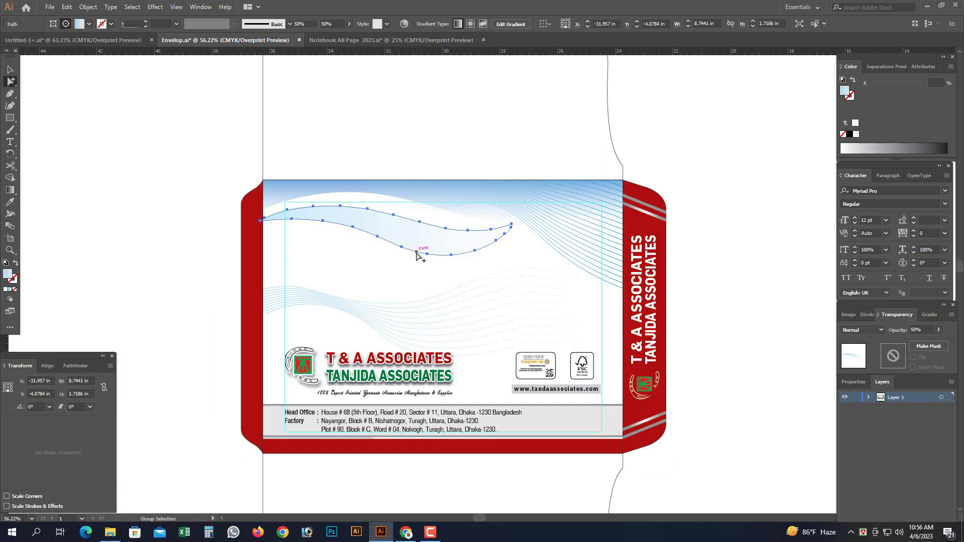
{"action": "key", "text": "Delete"}
{"action": "key", "text": "ctrl+z"}
Move the light blue ribbon shape straight down by about 0.55 in
{"action": "left_click", "coordinate": [189, 185]}
{"action": "left_click_drag", "start_coordinate": [396, 242], "coordinate": [396, 254]}
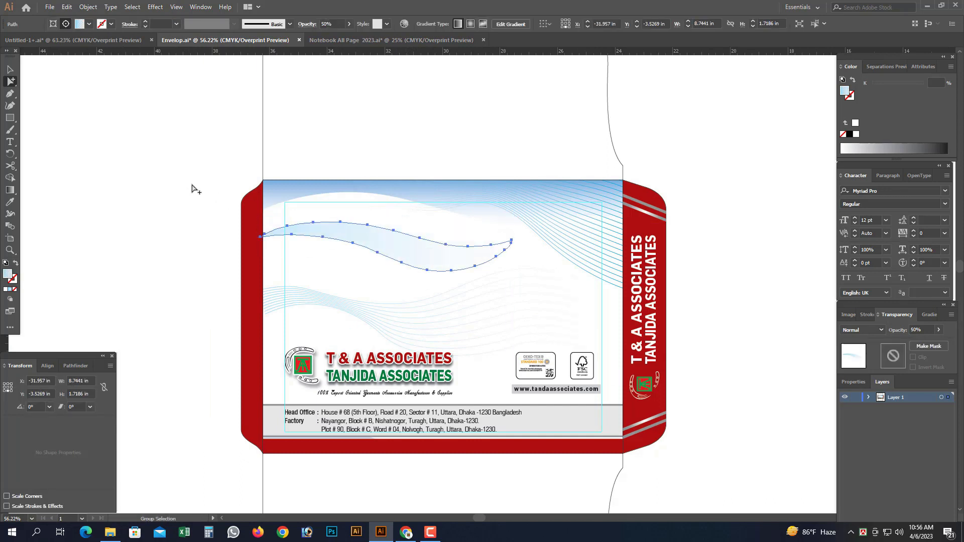
{"action": "left_click", "coordinate": [193, 189]}
Delete the light blue ribbon shape and the blue gradient wave along the front panel's upper edge
{"action": "key", "text": "ctrl+minus"}
{"action": "key", "text": "ctrl+minus"}
{"action": "key", "text": "ctrl+minus"}
{"action": "key", "text": "ctrl+minus"}
{"action": "left_click_drag", "start_coordinate": [392, 192], "coordinate": [520, 396]}
{"action": "left_click", "coordinate": [454, 240]}
{"action": "key", "text": "Delete"}
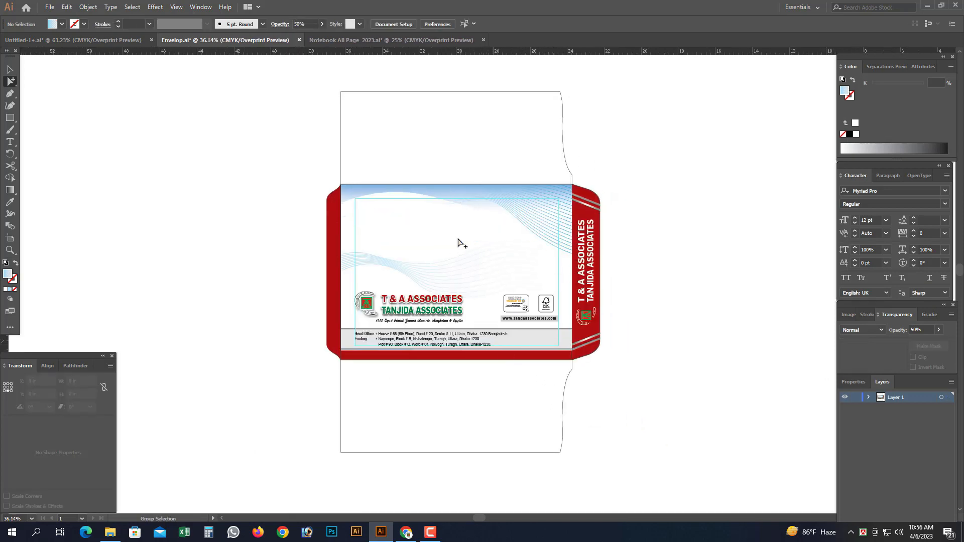
{"action": "left_click", "coordinate": [354, 193]}
{"action": "key", "text": "Delete"}
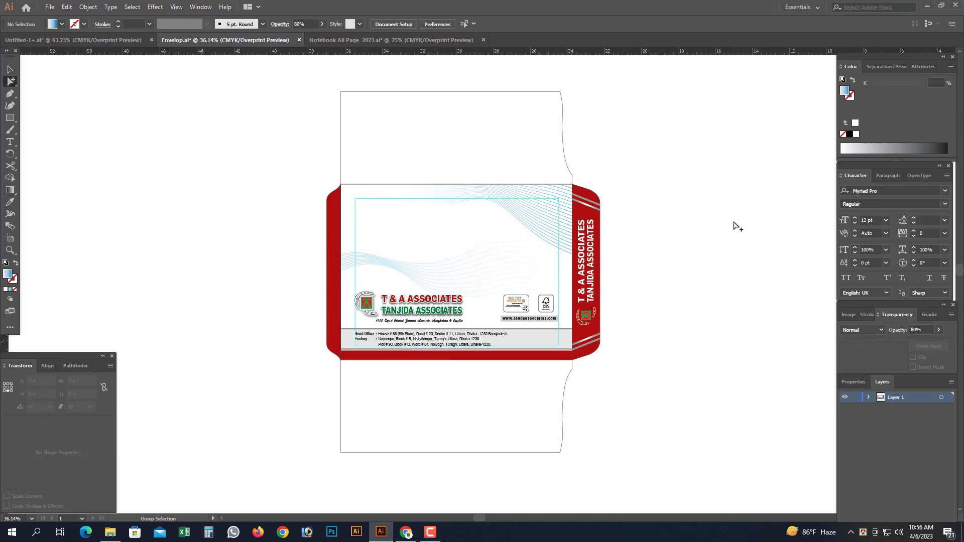
Select the lower group of thin wave lines inside the clipped background artwork
{"action": "key", "text": "v"}
{"action": "left_click", "coordinate": [520, 208]}
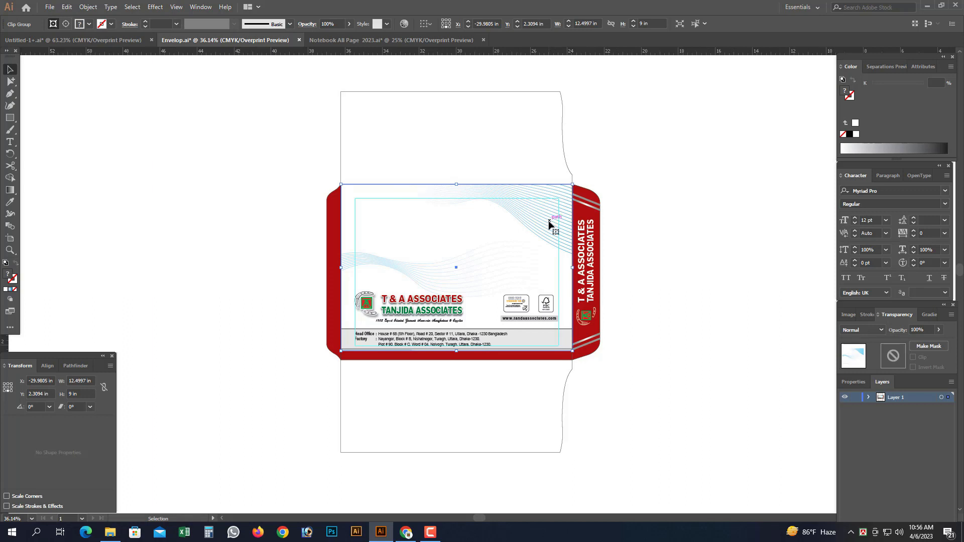
{"action": "left_click", "coordinate": [11, 83]}
{"action": "left_click", "coordinate": [430, 276]}
{"action": "left_click", "coordinate": [435, 284]}
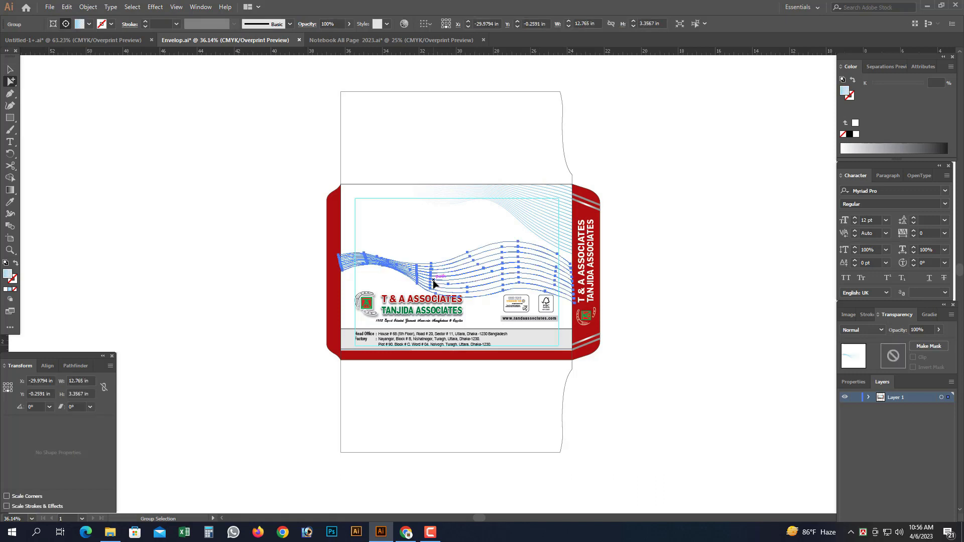
{"action": "left_click_drag", "start_coordinate": [435, 284], "coordinate": [435, 146]}
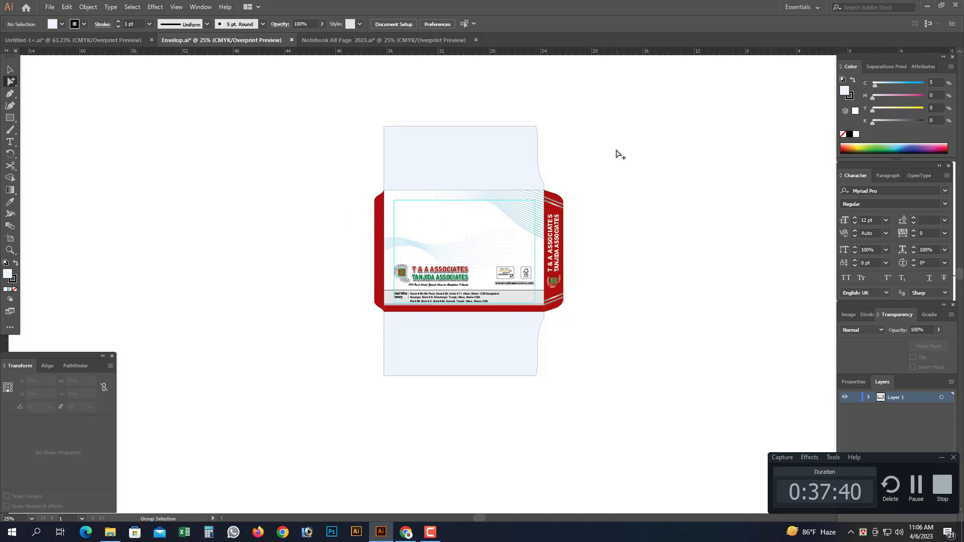
Examine the light blue upper flap and the thin wave lines on the envelope's front panel
{"action": "left_click", "coordinate": [448, 162]}
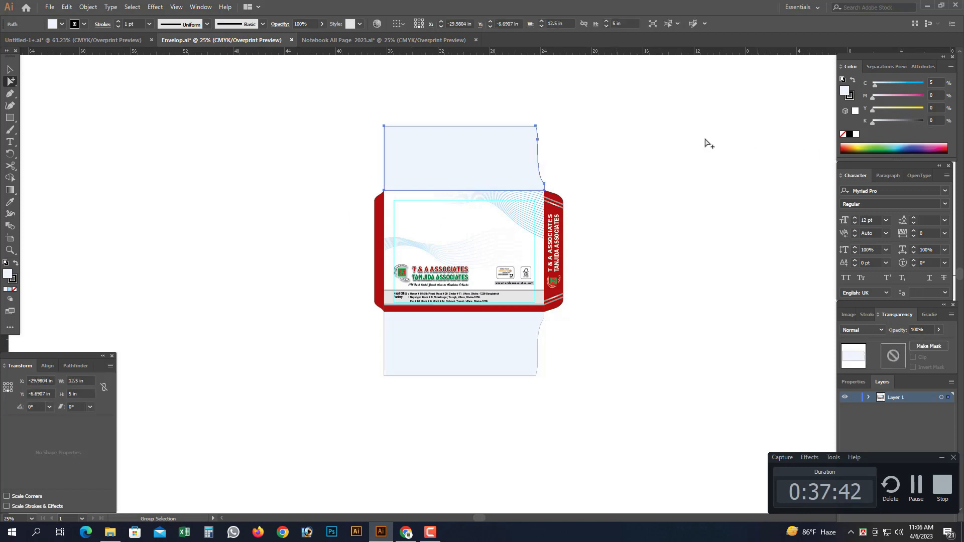
{"action": "left_click", "coordinate": [673, 143]}
{"action": "left_click_drag", "start_coordinate": [342, 114], "coordinate": [615, 420]}
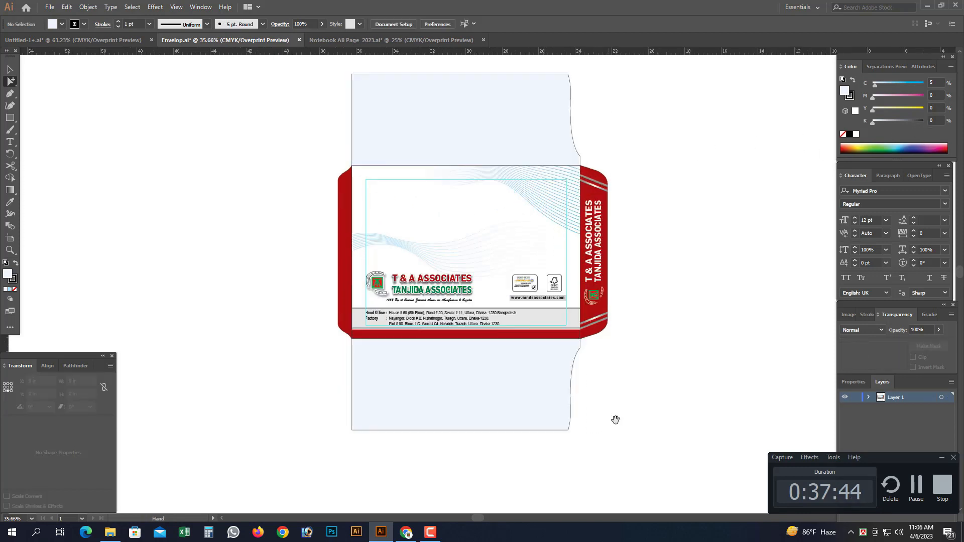
{"action": "left_click_drag", "start_coordinate": [323, 132], "coordinate": [654, 383]}
{"action": "left_click", "coordinate": [345, 194]}
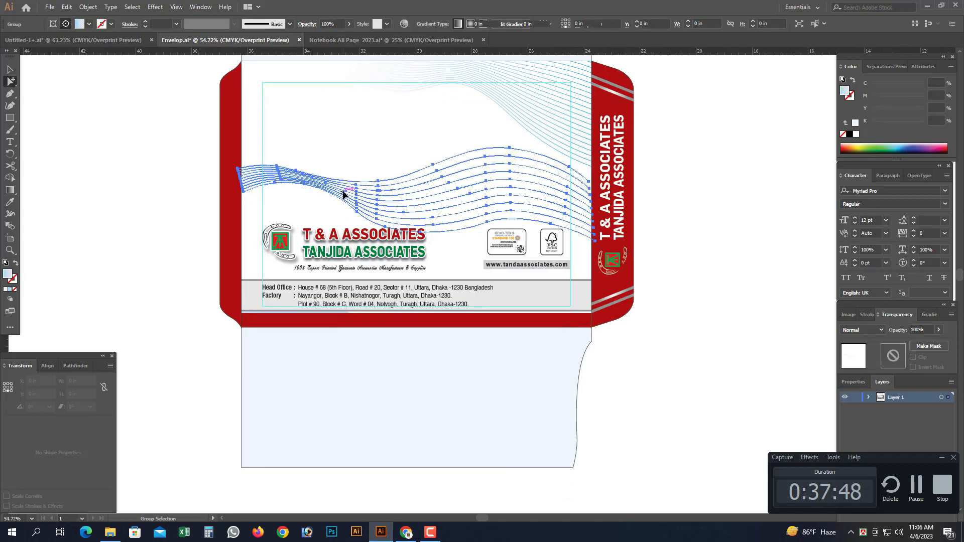
{"action": "left_click", "coordinate": [719, 170]}
{"action": "key", "text": "ctrl+minus"}
{"action": "key", "text": "ctrl+minus"}
{"action": "key", "text": "ctrl+minus"}
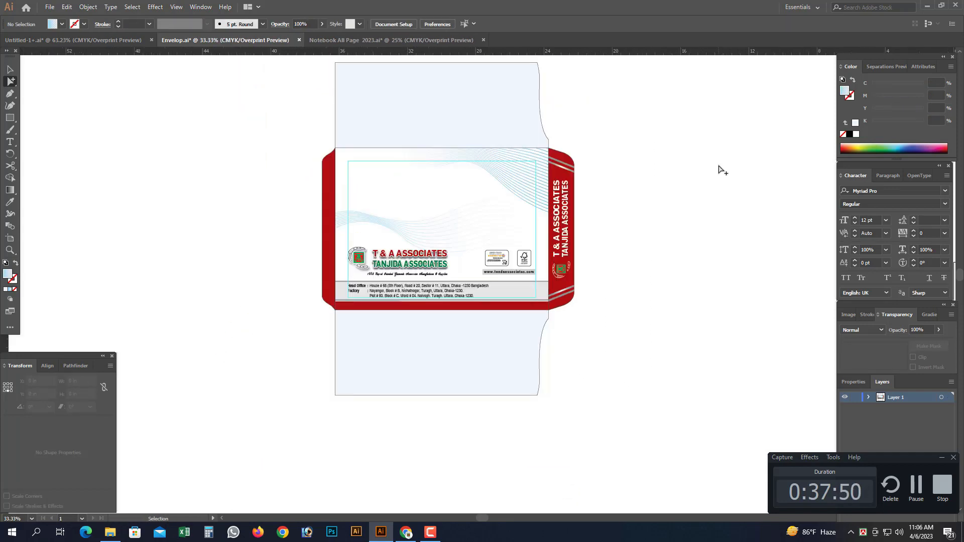
Save the finished envelope document
{"action": "left_click_drag", "start_coordinate": [370, 126], "coordinate": [600, 329]}
{"action": "key", "text": "ctrl+minus"}
{"action": "key", "text": "ctrl+minus"}
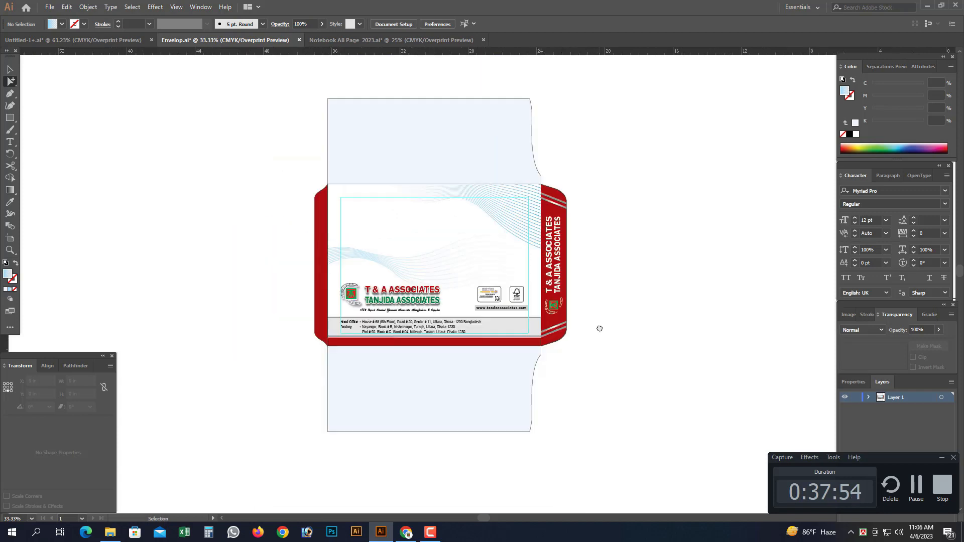
{"action": "left_click_drag", "start_coordinate": [337, 118], "coordinate": [602, 417]}
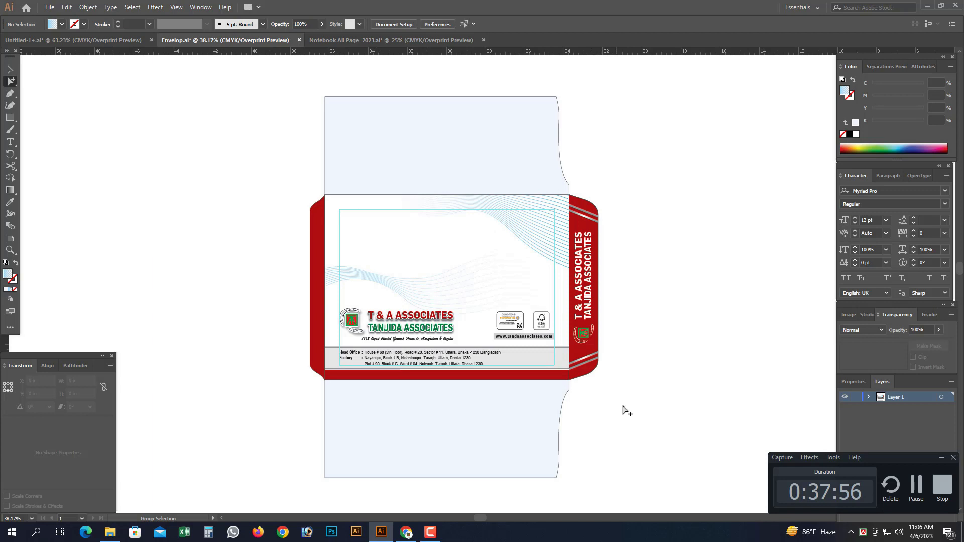
{"action": "left_click", "coordinate": [50, 7]}
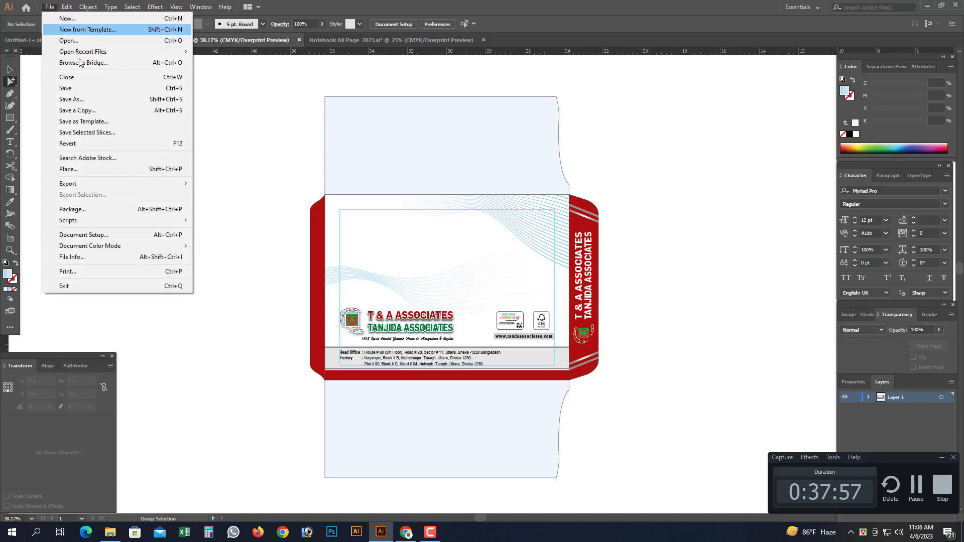
{"action": "left_click", "coordinate": [75, 89]}
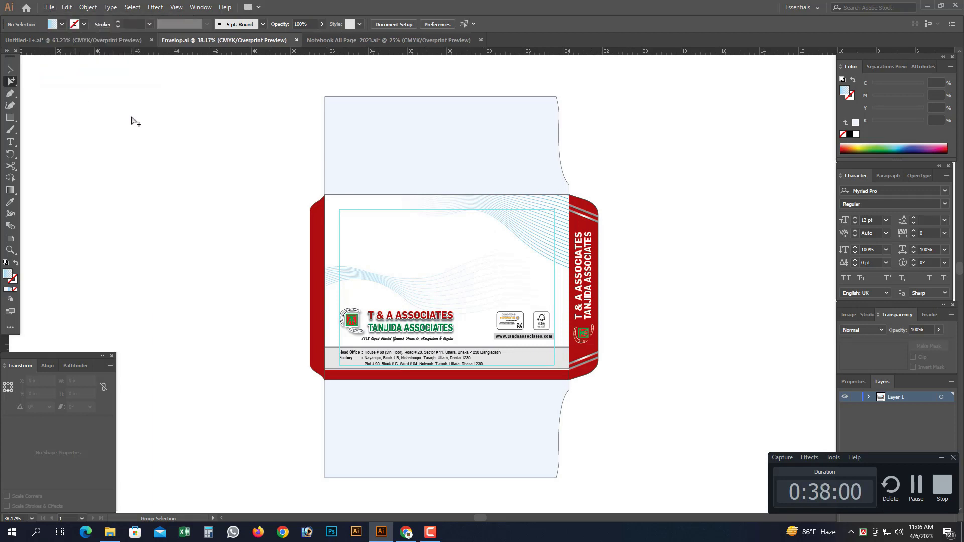